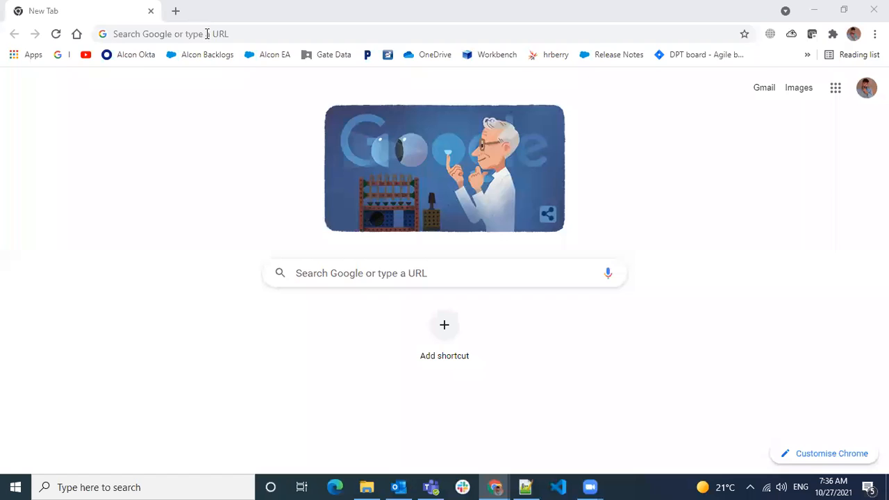
- Load login.salesforce.com in Chrome and bring up the Admin Class Notes in Notepad++
text(login)
key(Return)
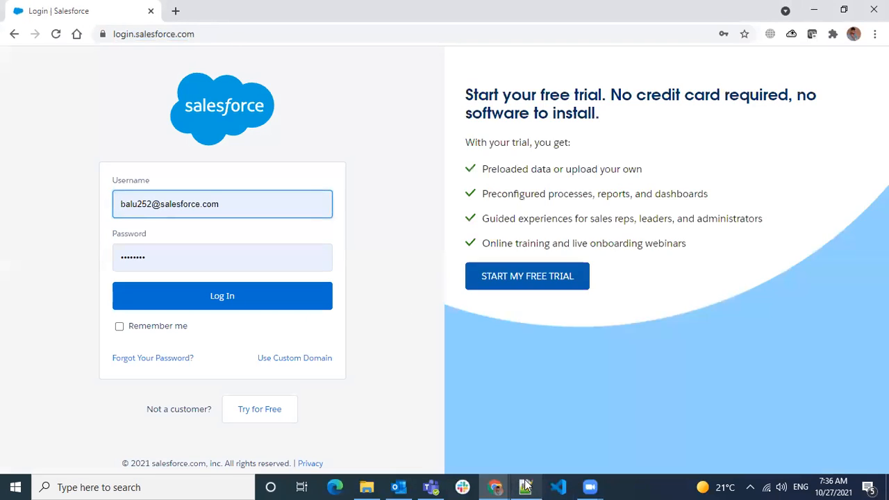
click(526, 486)
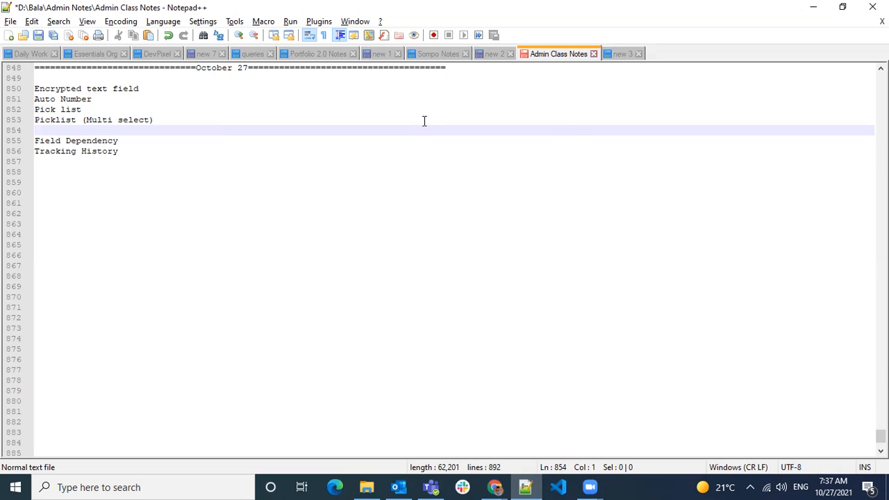
- Return to Chrome and log in to Salesforce with the prefilled credentials
key(alt+Tab)
click(201, 300)
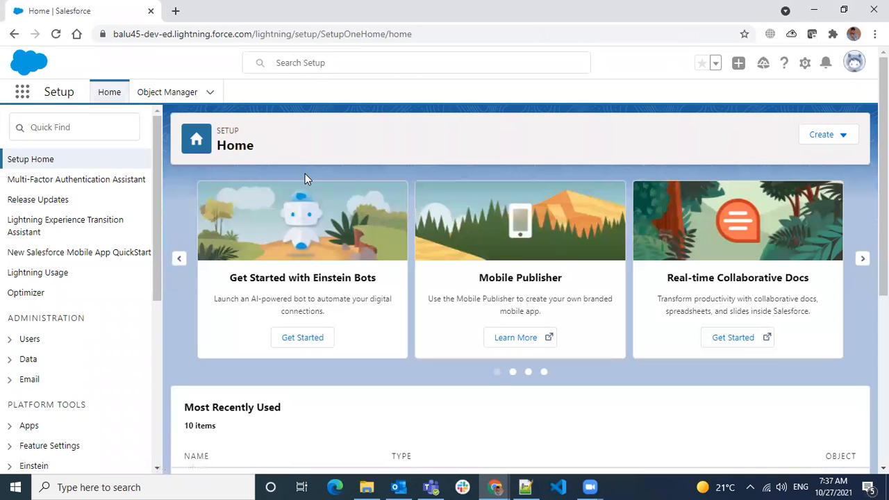
- Search Object Manager for 'project', find no Project object, and log out of the org
click(174, 94)
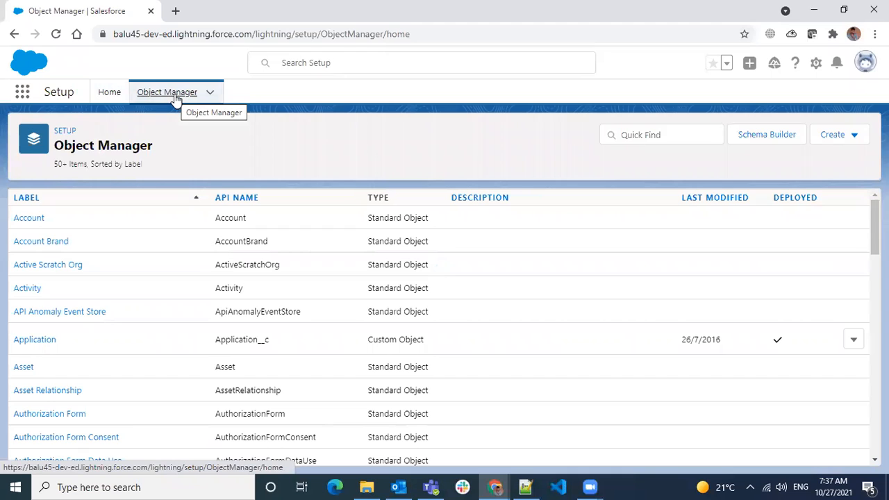
click(631, 135)
text(project)
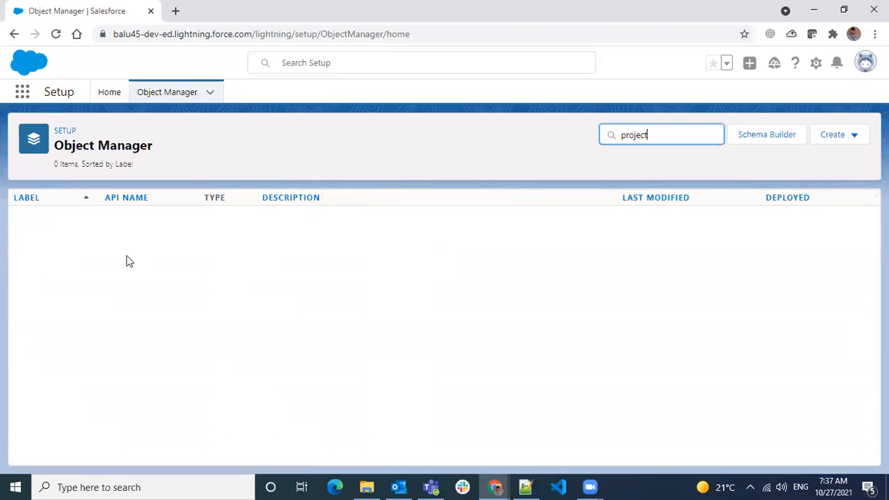
key(BackSpace)
key(BackSpace)
key(BackSpace)
key(BackSpace)
key(BackSpace)
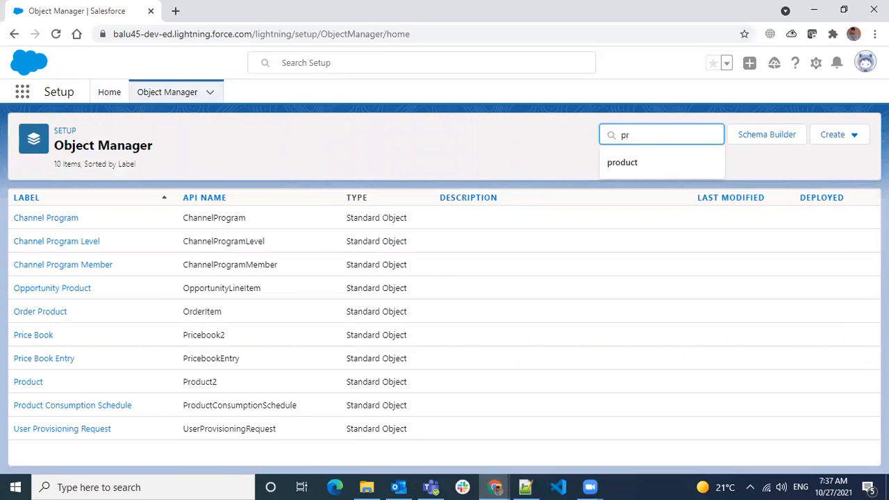
click(865, 63)
click(740, 132)
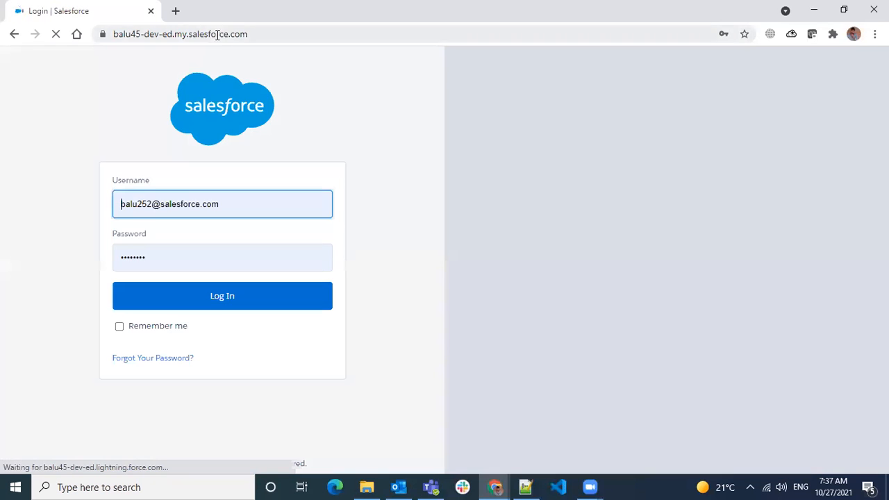
- Log in to the other developer org using its saved username from autofill
click(218, 39)
text(login)
key(Return)
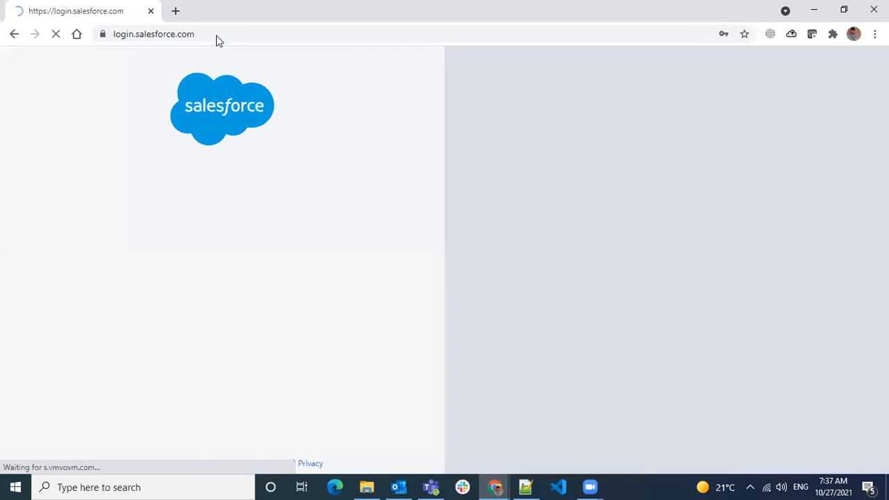
click(219, 194)
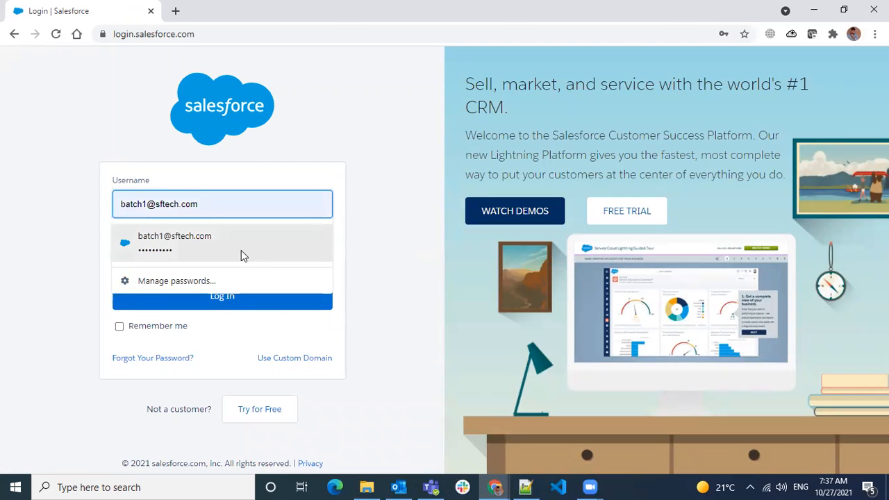
click(241, 252)
click(226, 293)
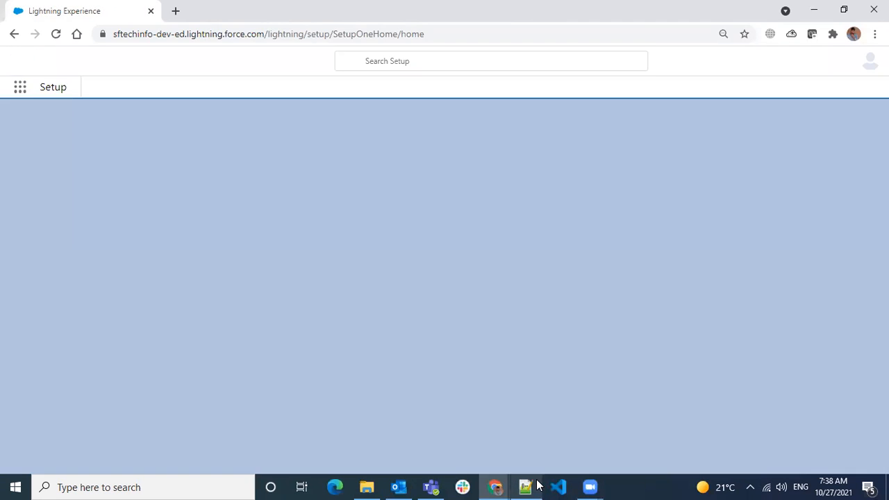
- Check the Encrypted text field topic in the notes, then open Object Manager
click(533, 485)
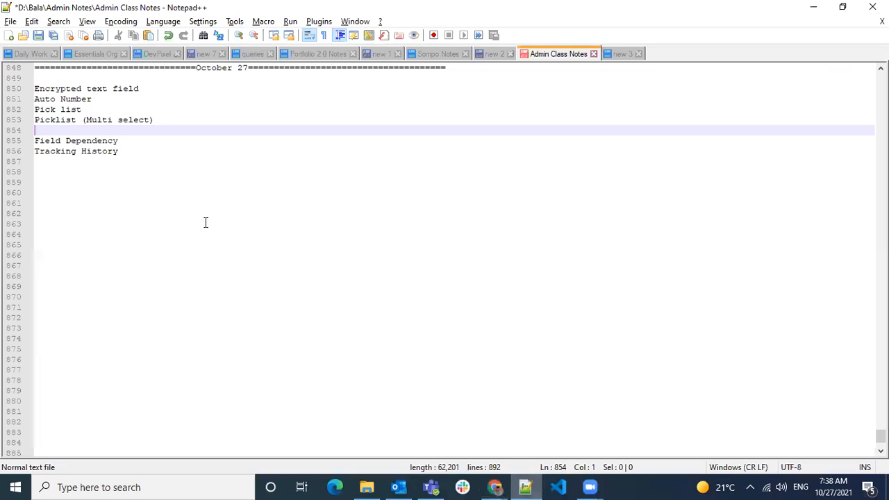
double_click(68, 93)
key(alt+Tab)
click(156, 88)
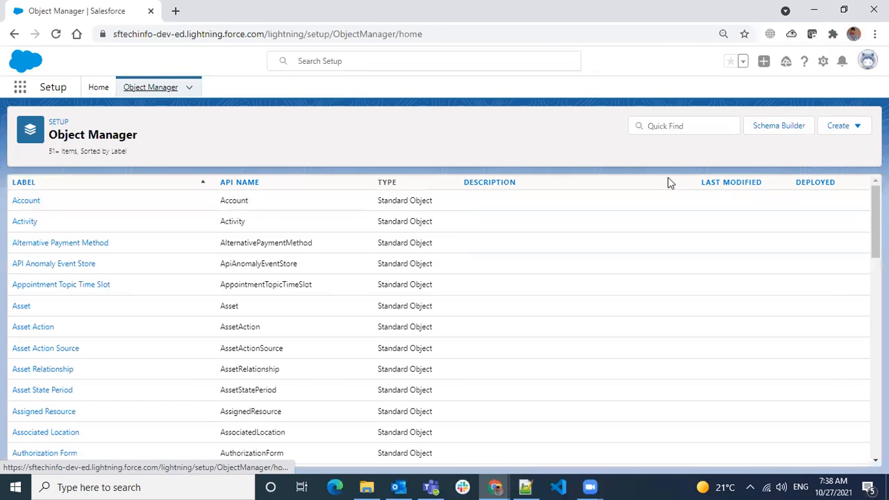
- Filter Object Manager for 'project' and open the Project object's Fields & Relationships
click(679, 126)
text(pro)
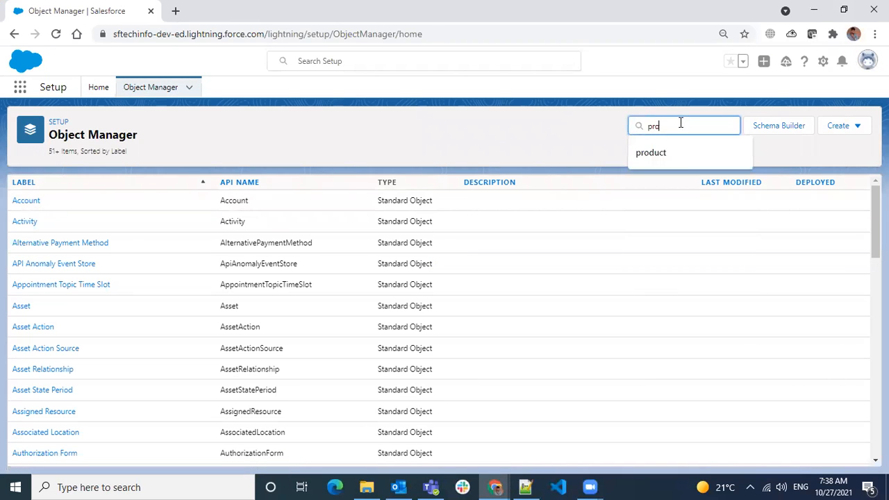
text(ject)
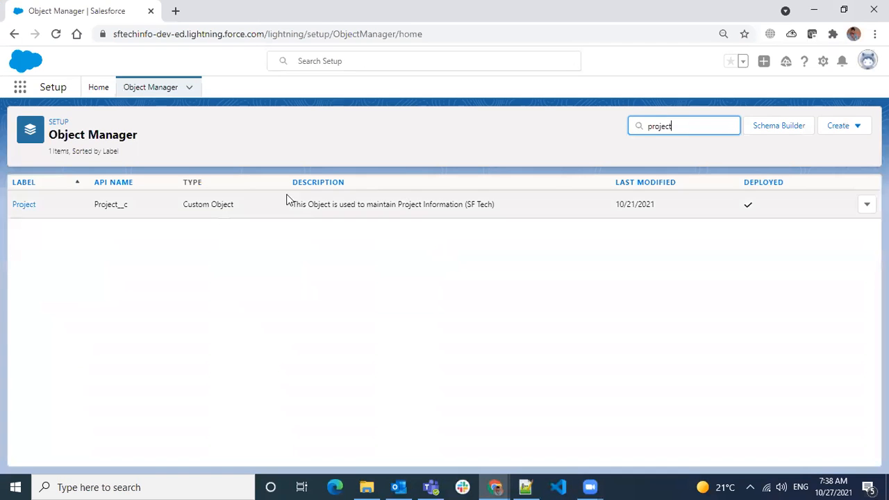
click(26, 207)
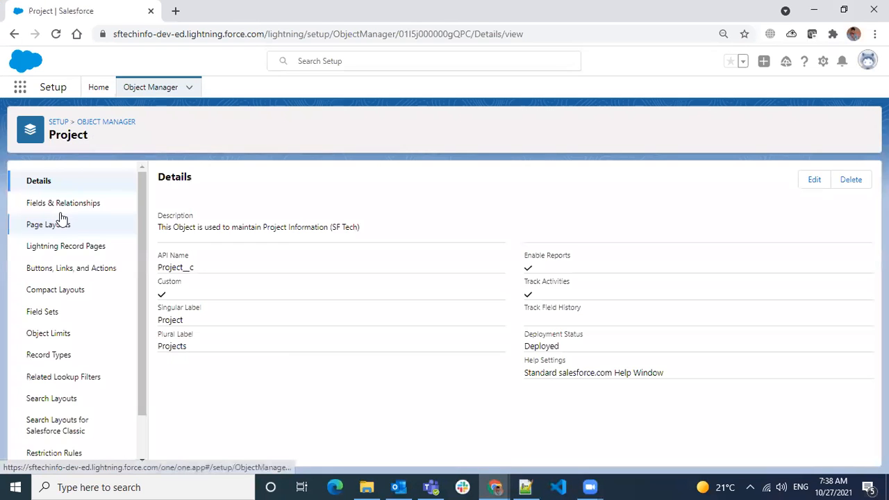
click(99, 208)
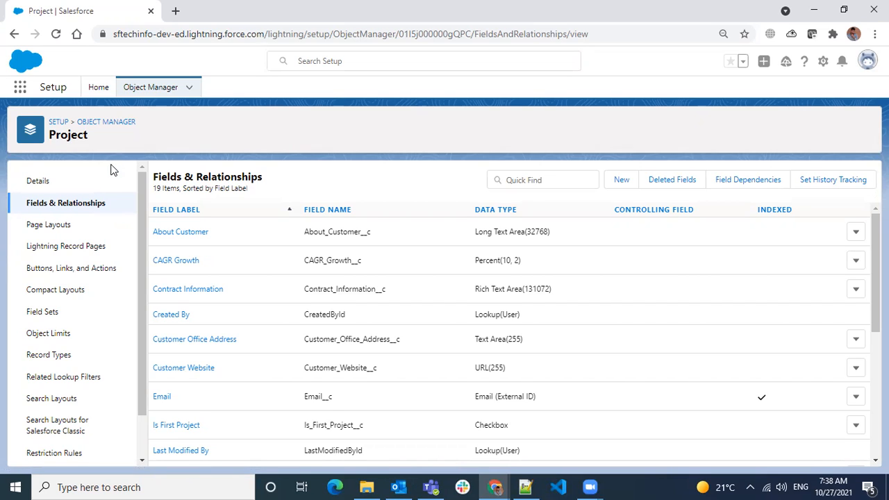
drag(197, 228, 154, 235)
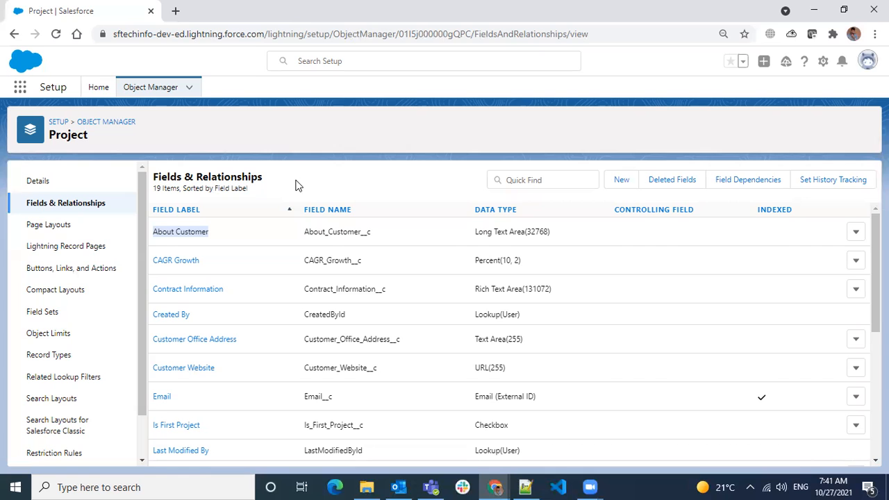
- Start a new Project custom field with the Text (Encrypted) data type and continue
click(621, 180)
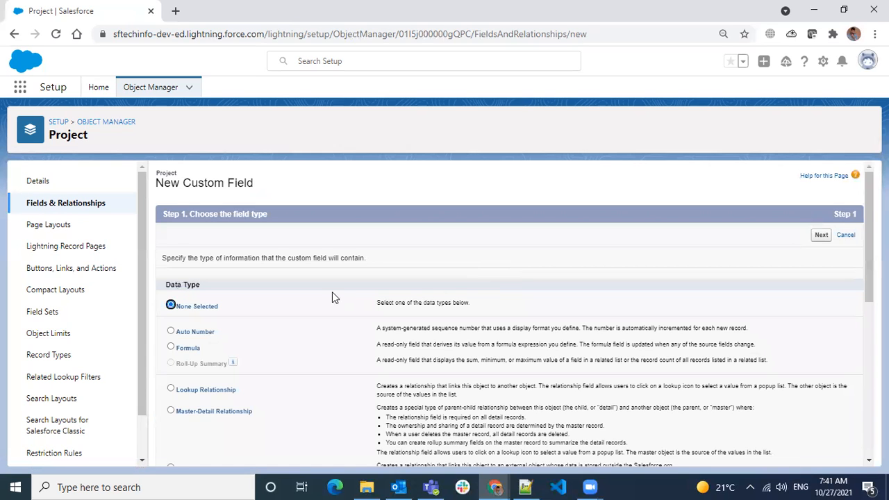
scroll(306, 299, down, 10)
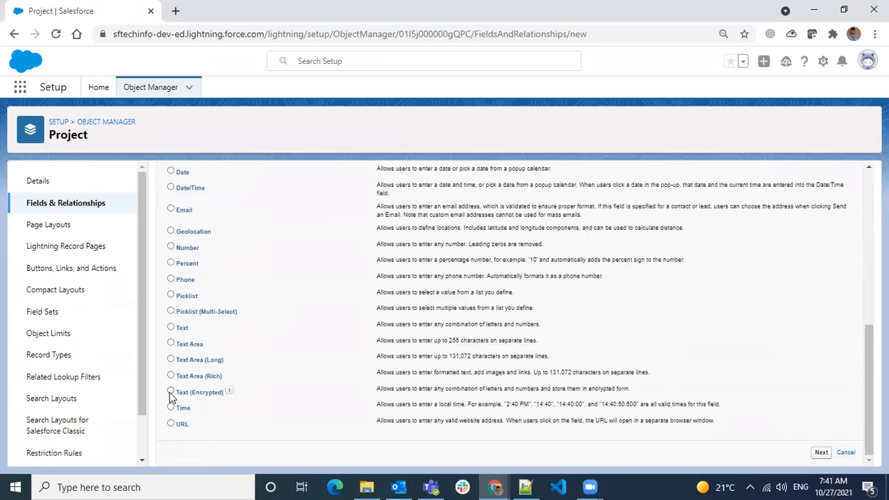
scroll(174, 396, up, 5)
scroll(655, 266, up, 3)
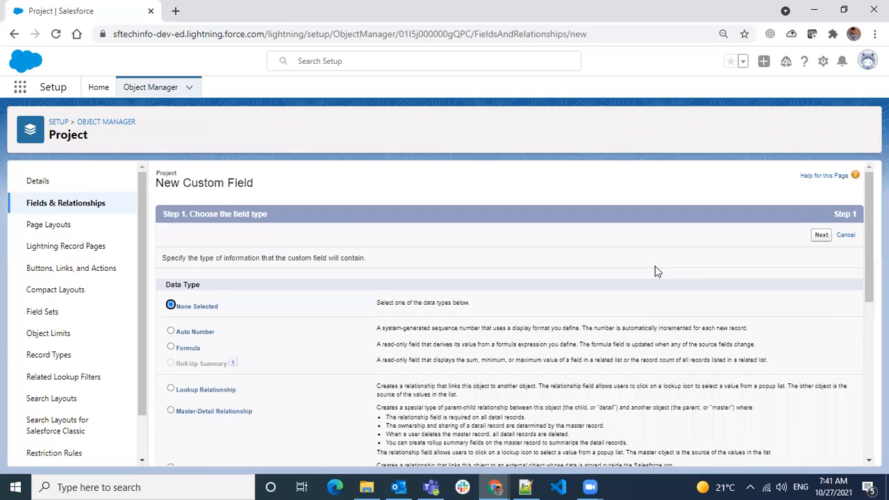
scroll(472, 306, down, 10)
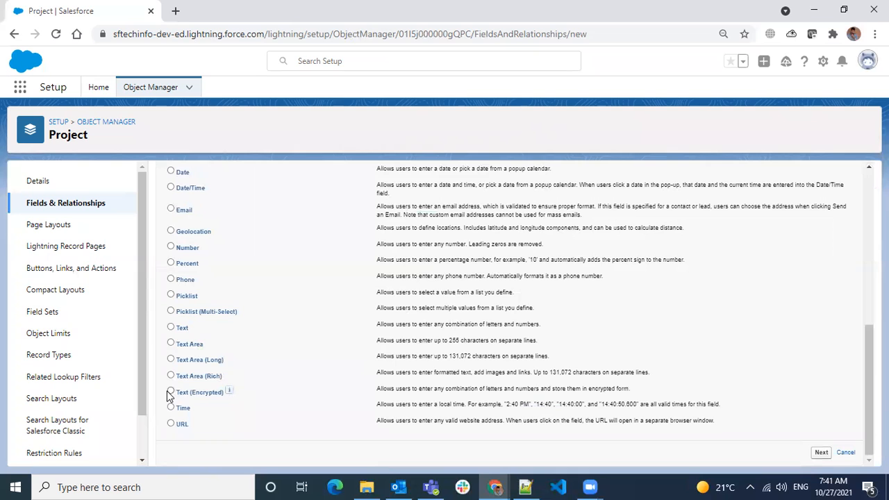
click(169, 392)
scroll(695, 236, up, 10)
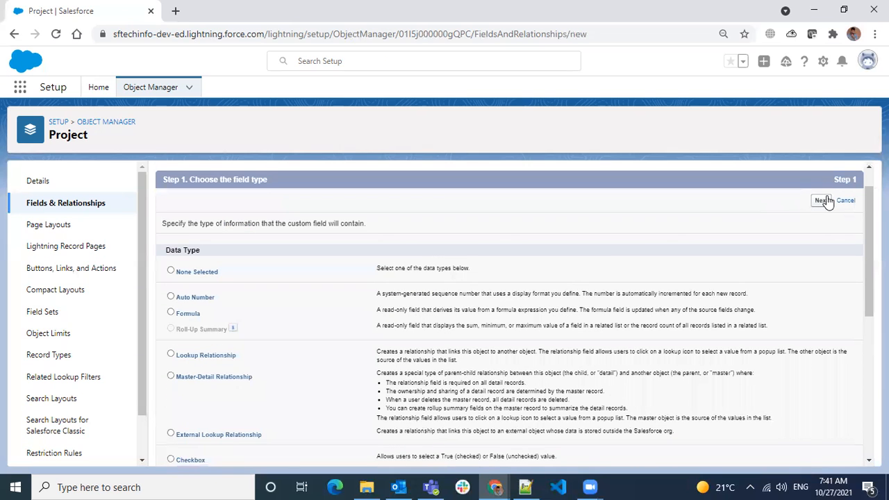
click(821, 200)
- Label the encrypted field 'GST Number' and set its length to 255
click(369, 259)
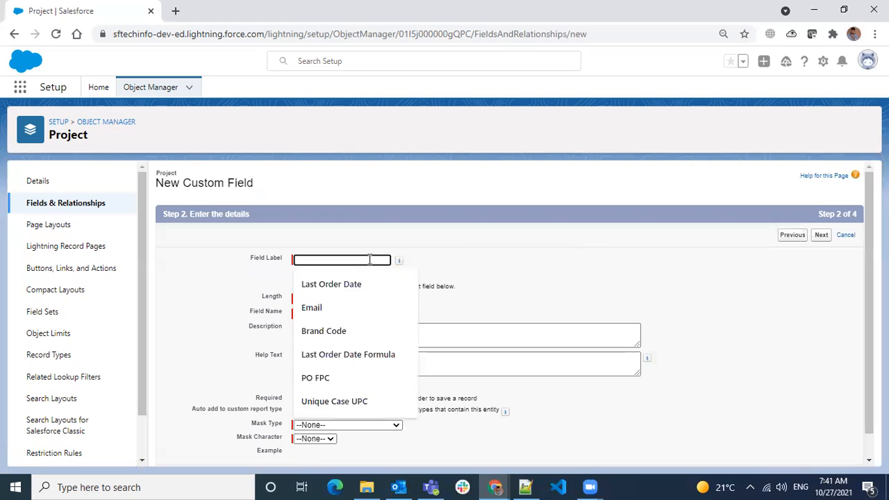
text(GS)
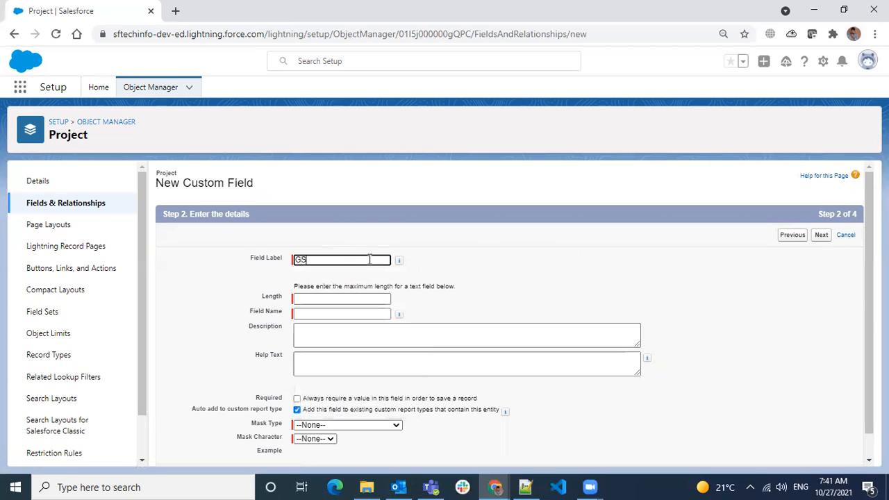
text(T Number)
key(Tab)
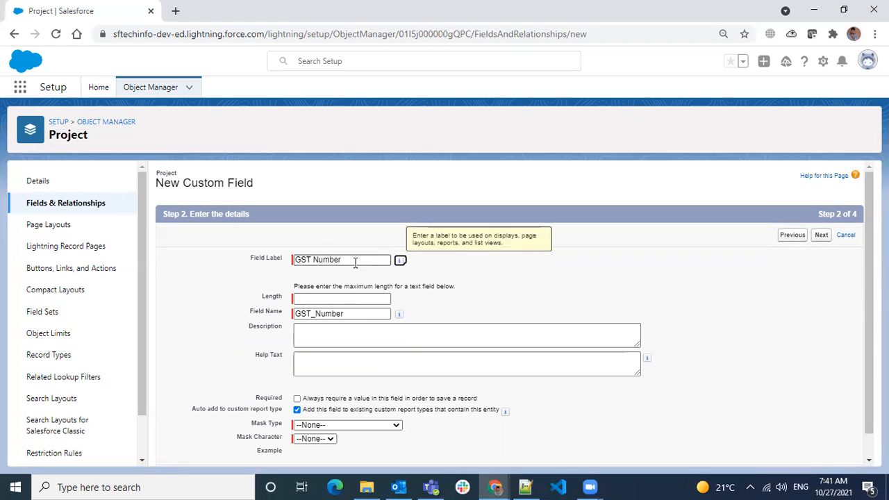
click(340, 295)
text(100)
key(BackSpace)
key(BackSpace)
key(BackSpace)
text(255)
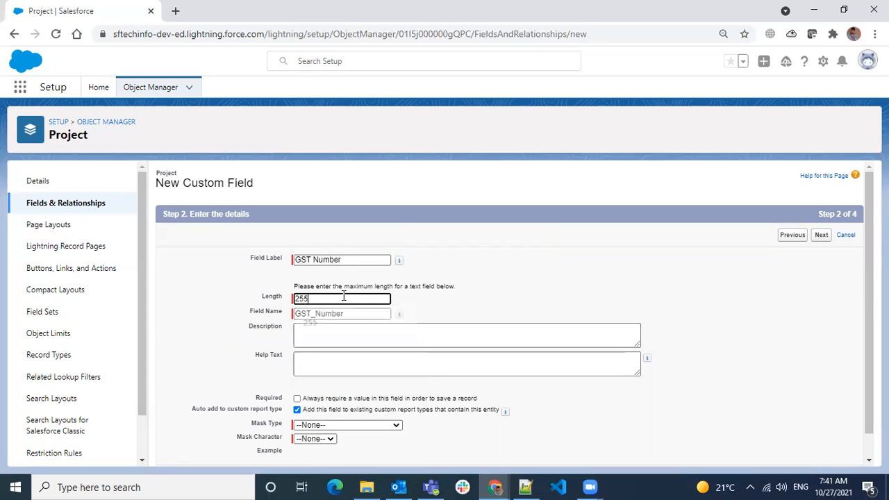
click(500, 284)
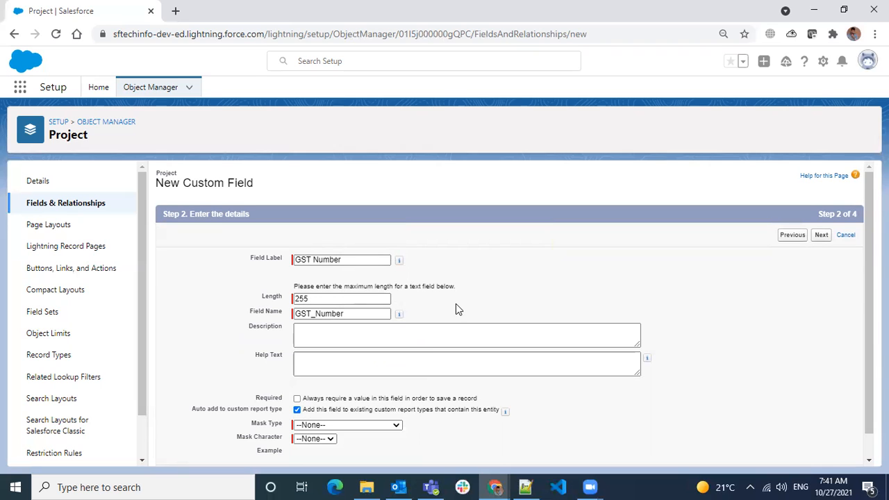
- Choose mask type Last Four Characters Clear with mask character X, and submit
scroll(456, 304, down, 1)
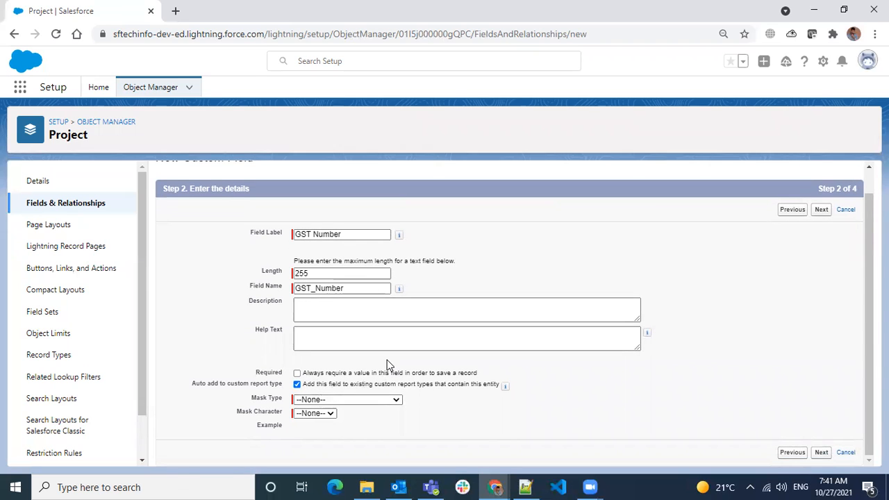
click(381, 400)
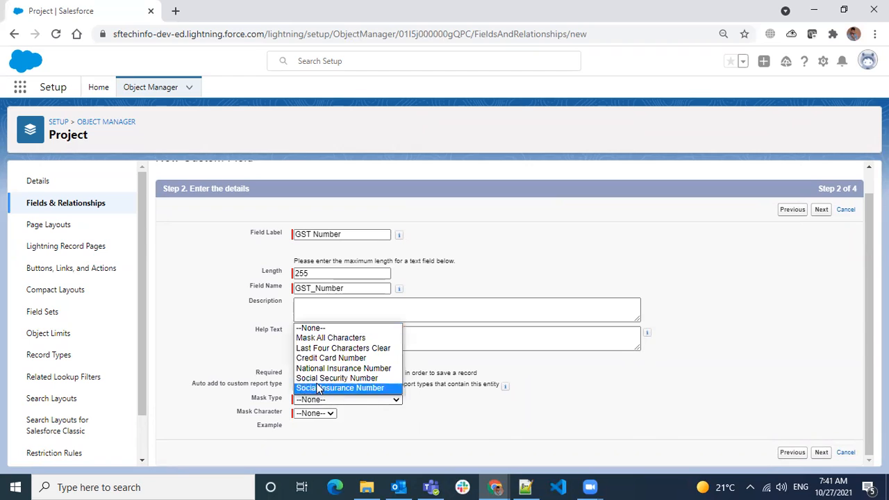
click(387, 352)
click(322, 412)
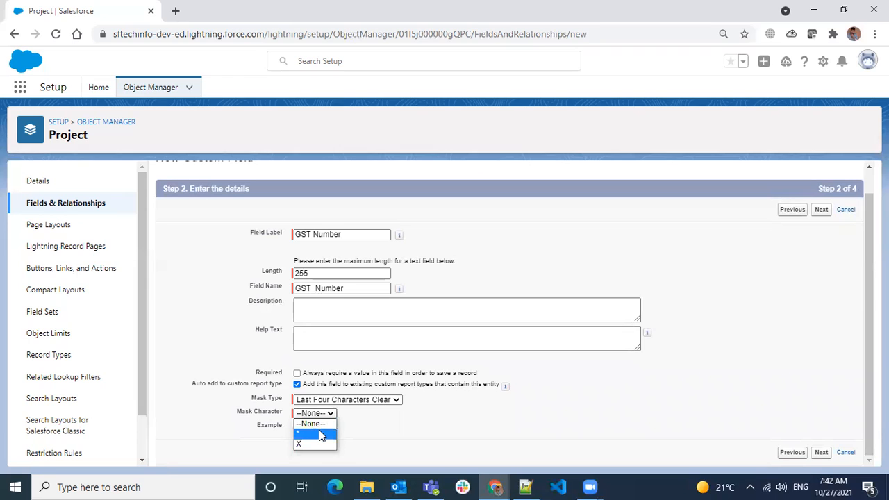
click(321, 445)
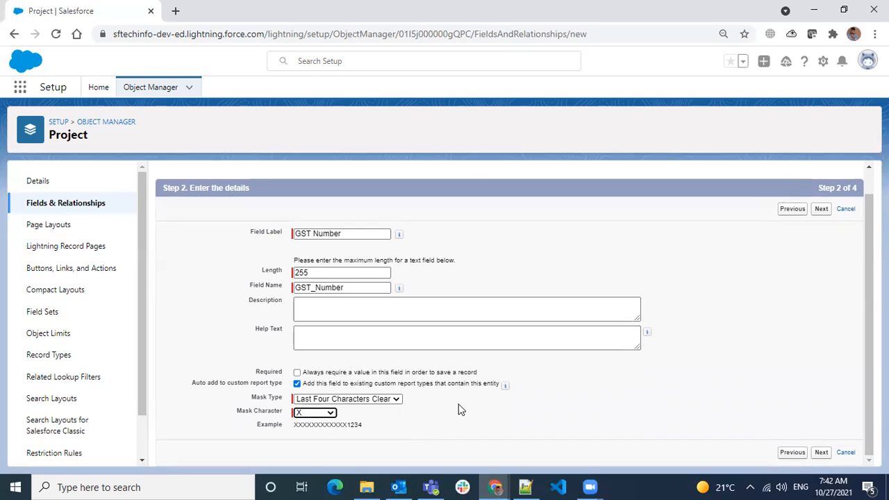
double_click(360, 425)
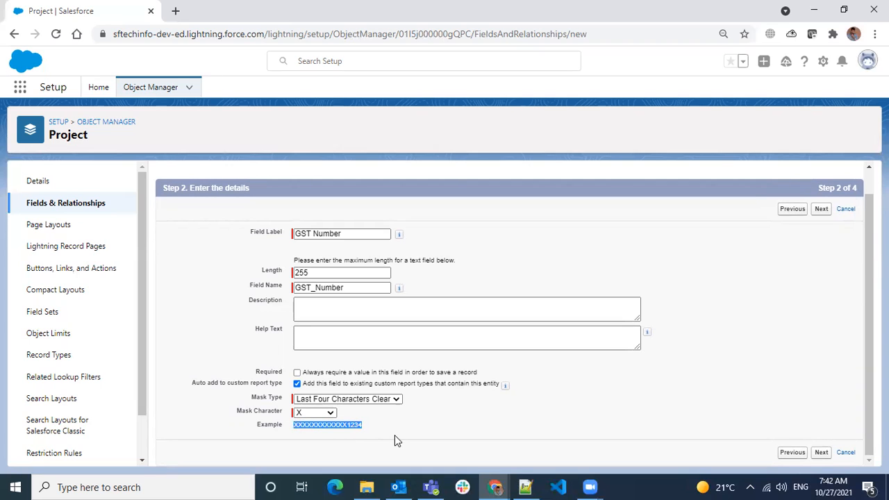
click(821, 210)
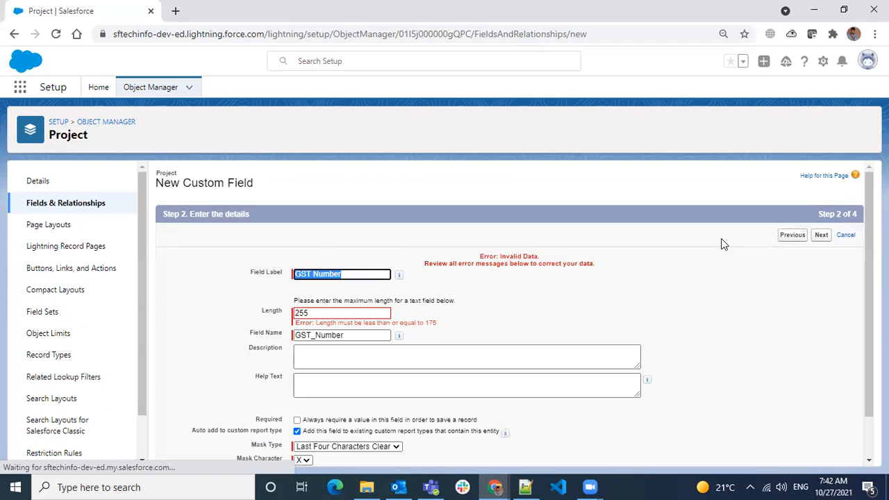
- Change the GST Number length from 255 to the 175 maximum and resubmit
click(464, 317)
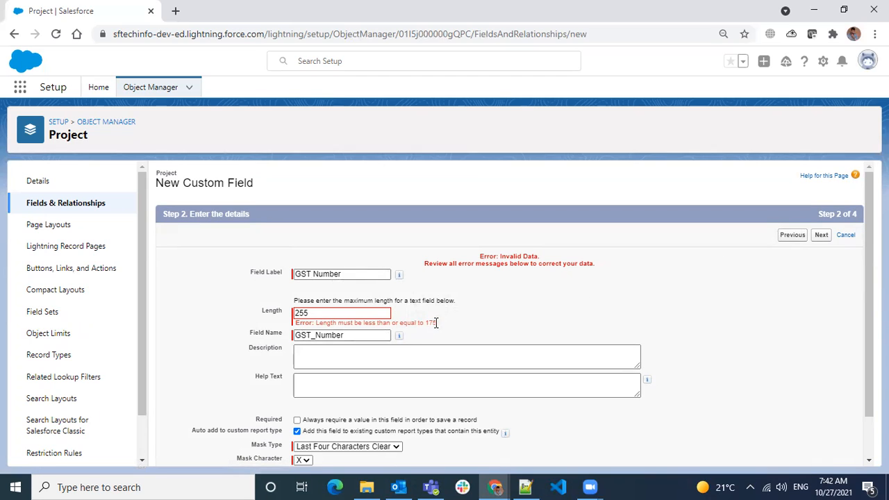
drag(357, 313, 227, 317)
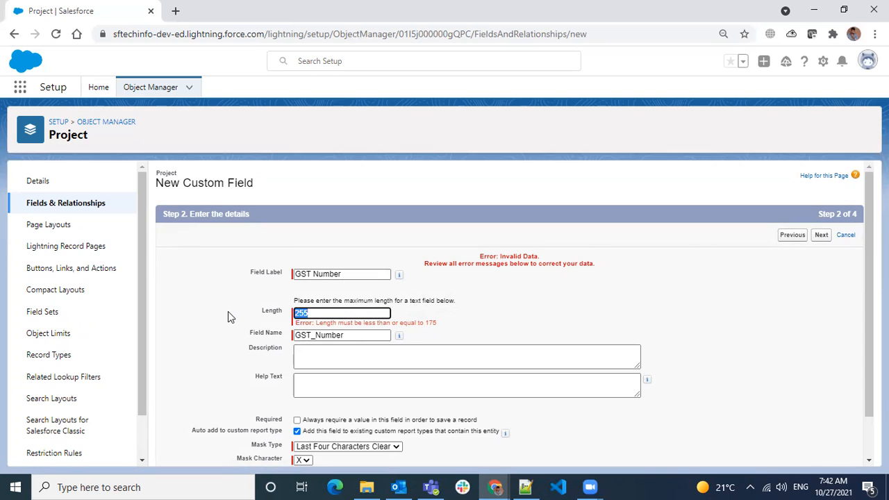
text(175)
click(477, 312)
scroll(477, 298, down, 1)
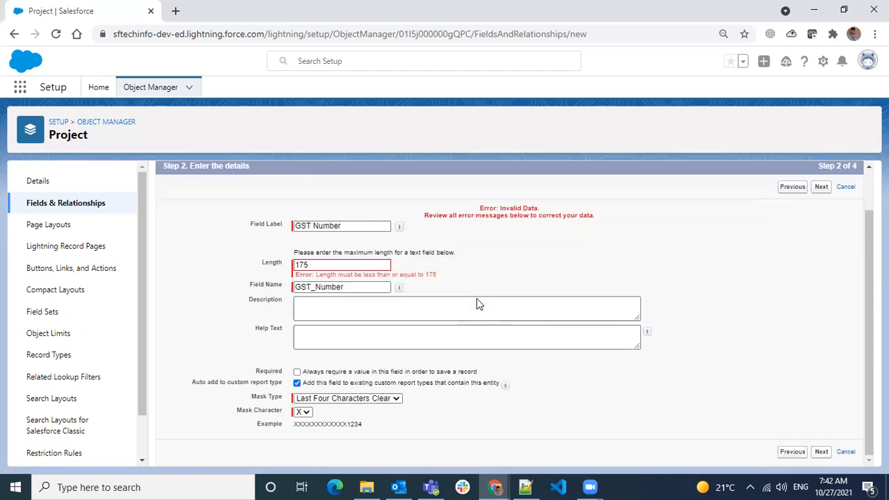
drag(365, 269, 257, 272)
click(552, 266)
click(820, 188)
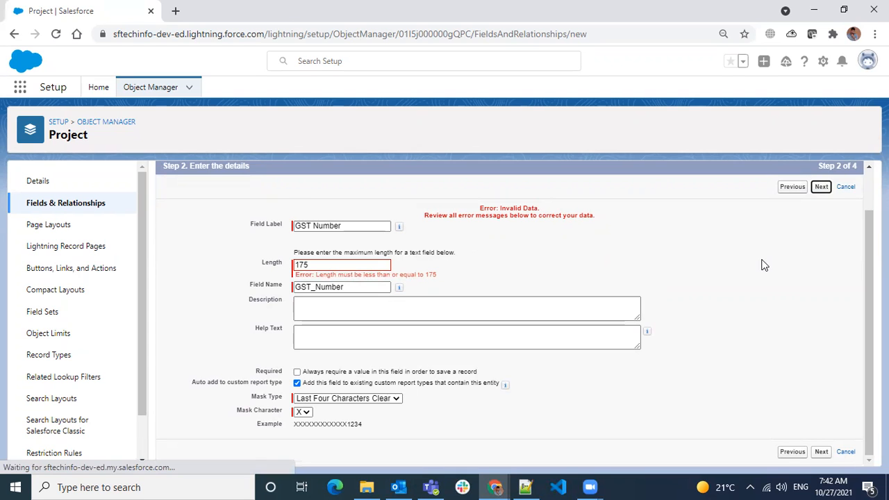
- Accept default field-level security, keep Project Layout checked, and save GST Number
scroll(762, 264, down, 5)
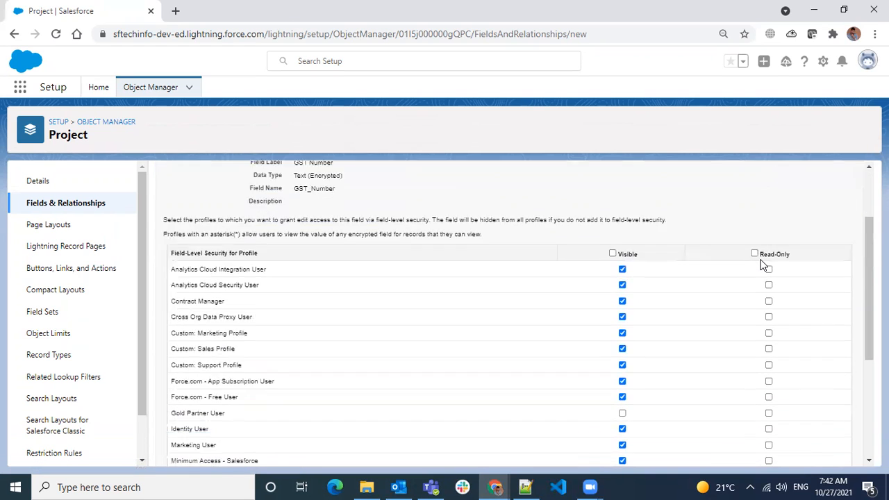
scroll(762, 264, up, 5)
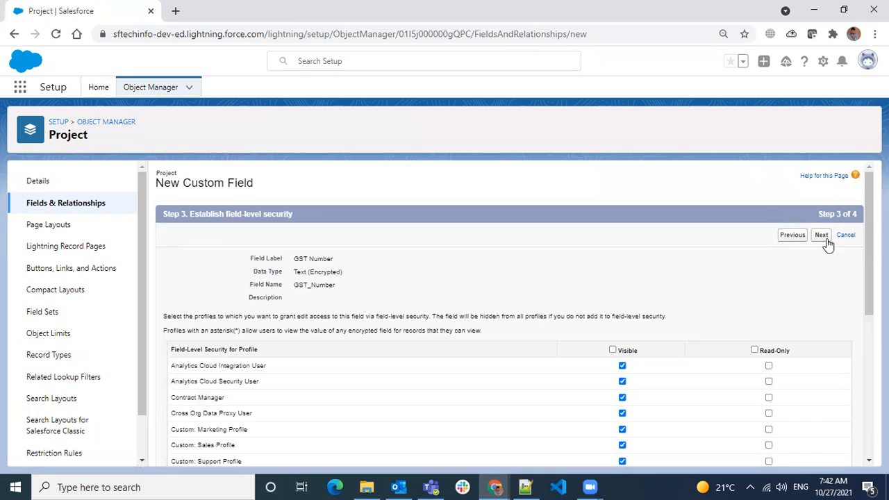
click(823, 237)
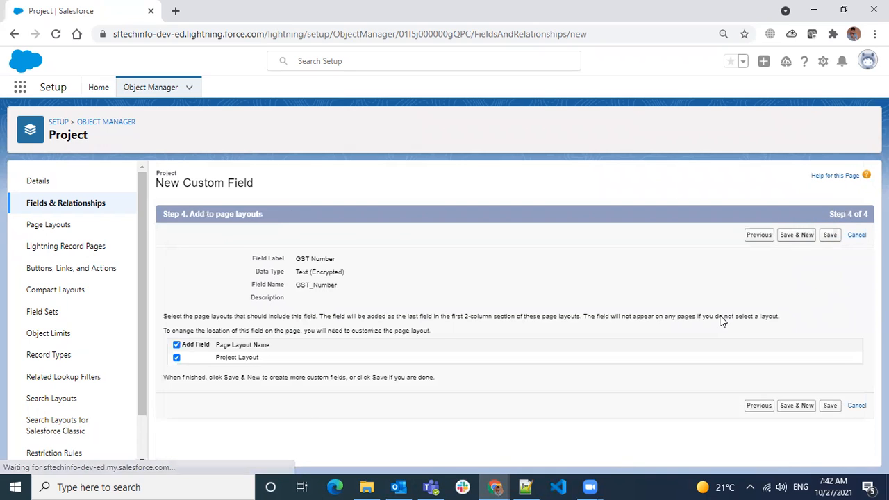
click(828, 237)
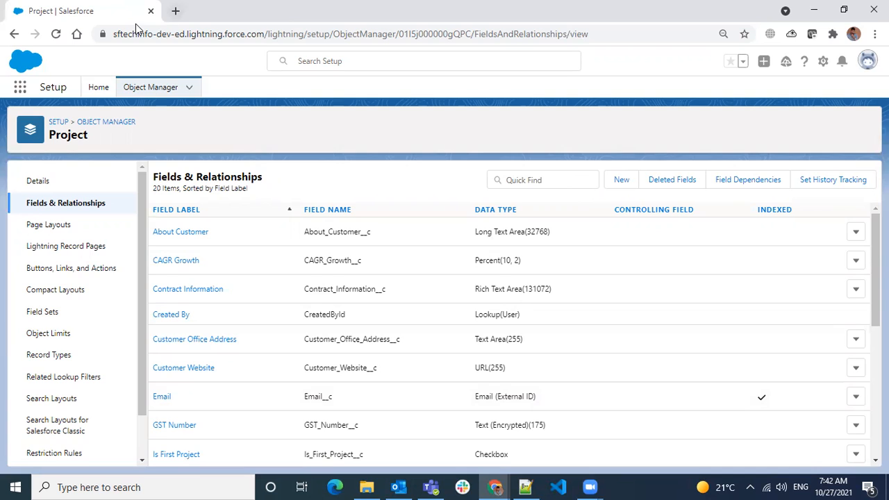
- Open the Projects list by searching 'proj' in the App Launcher
click(175, 10)
click(110, 14)
click(20, 88)
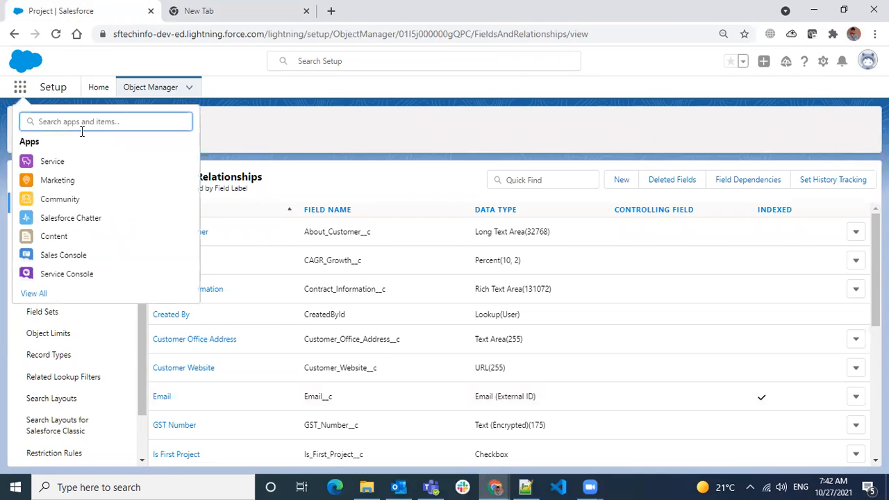
text(proj)
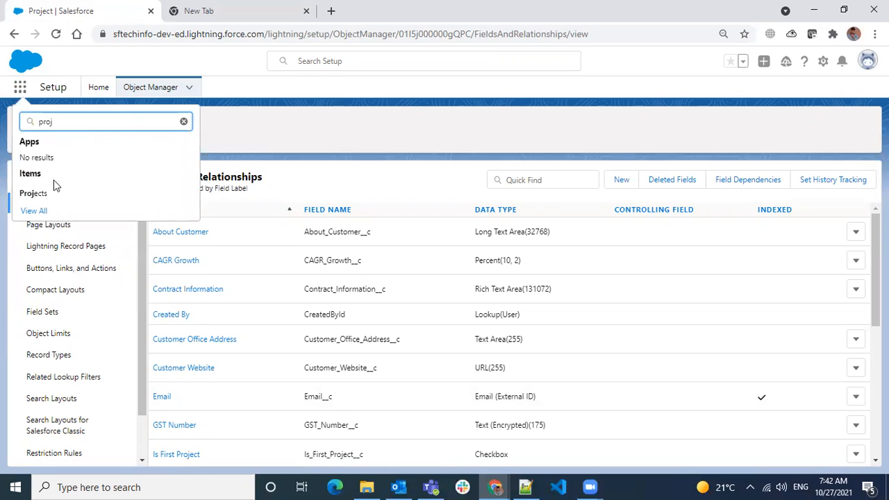
click(33, 194)
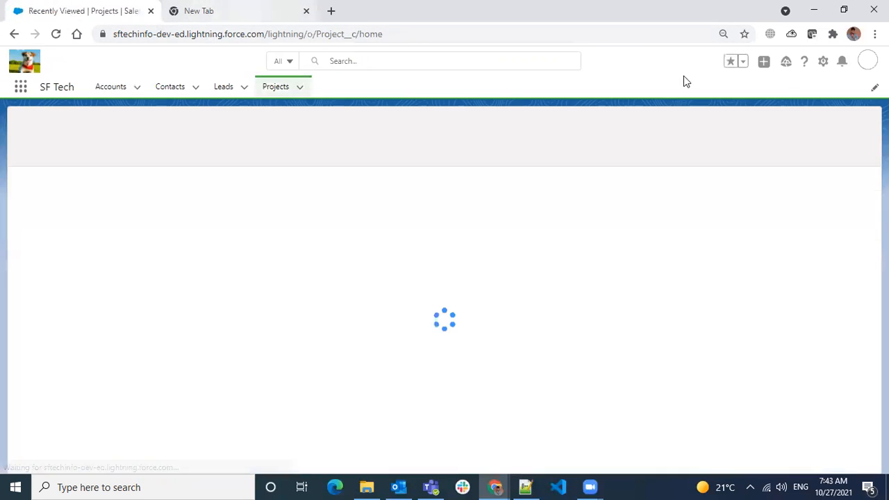
- Open Setup in a new tab from the gear menu, then return to Projects
click(821, 66)
click(796, 93)
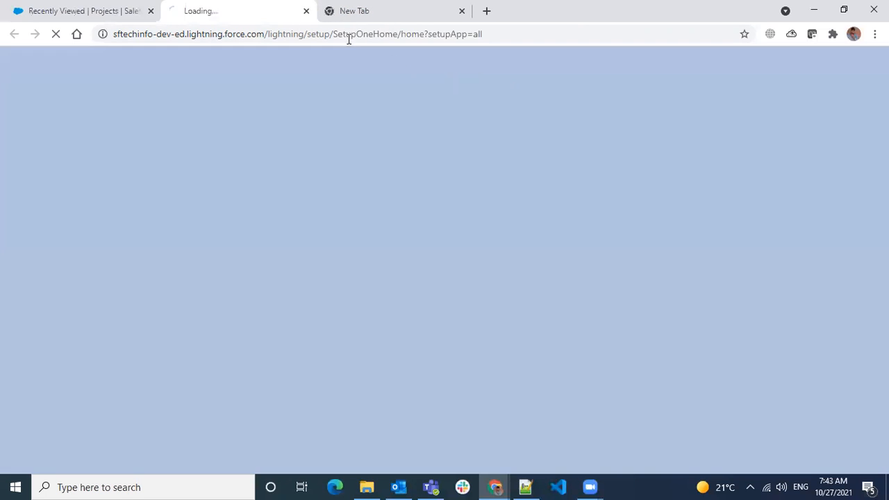
key(ctrl+shift+Page_Up)
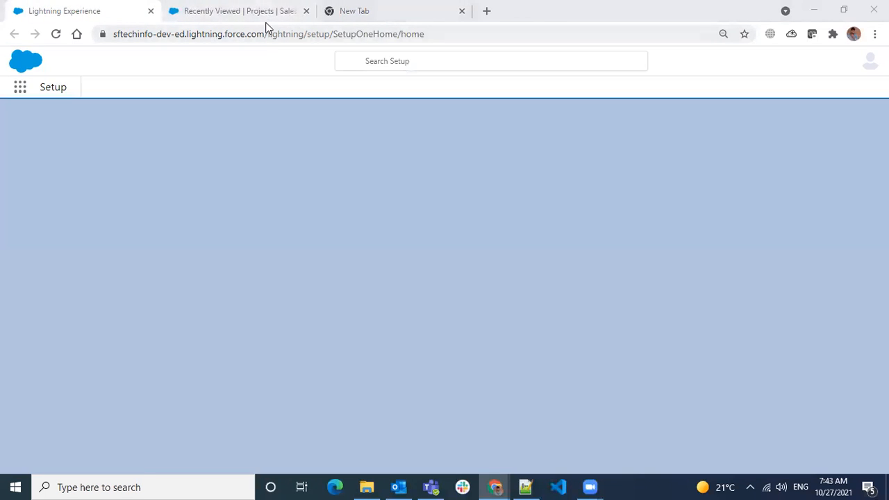
click(265, 23)
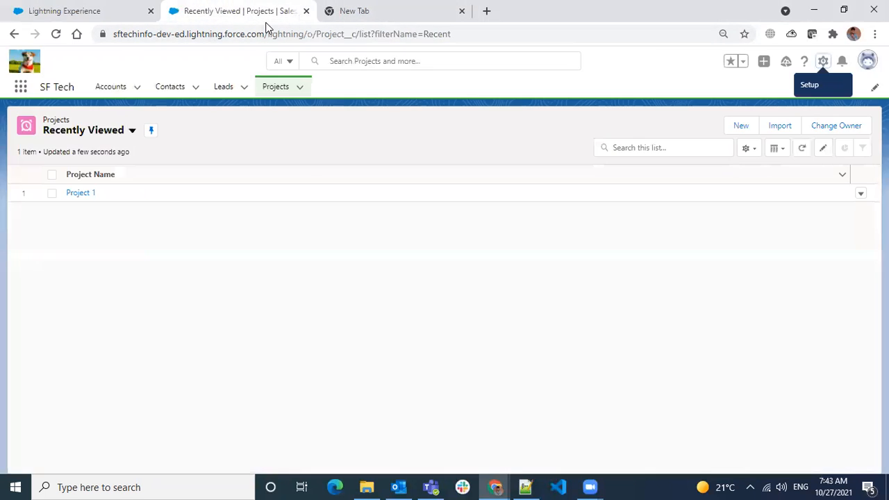
- Edit Project 1, enter a sample GST Number in its GST Number field, and save
click(77, 191)
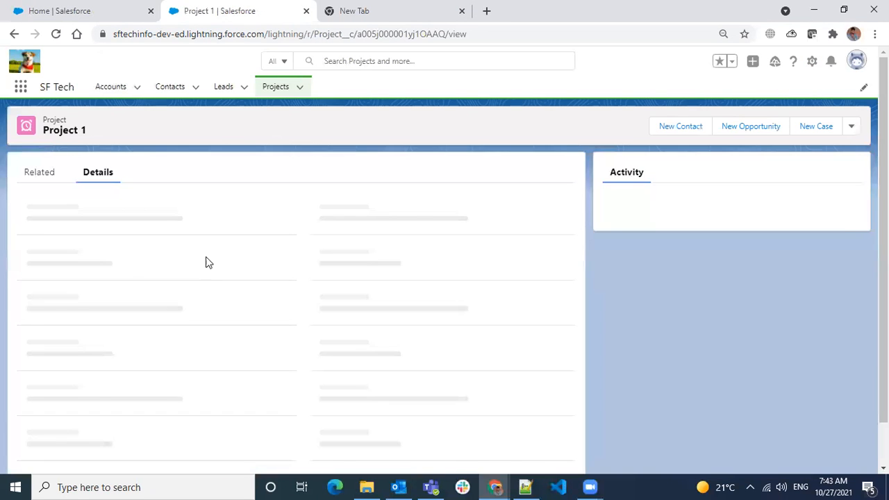
click(750, 129)
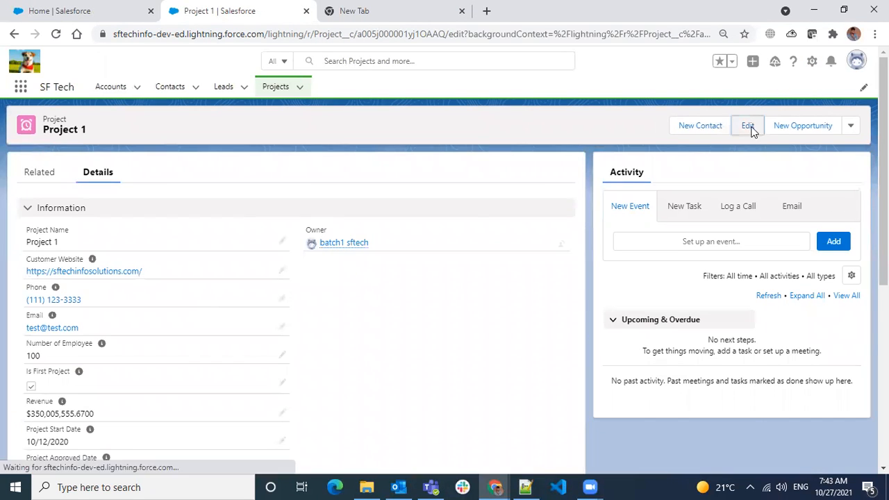
scroll(438, 279, down, 3)
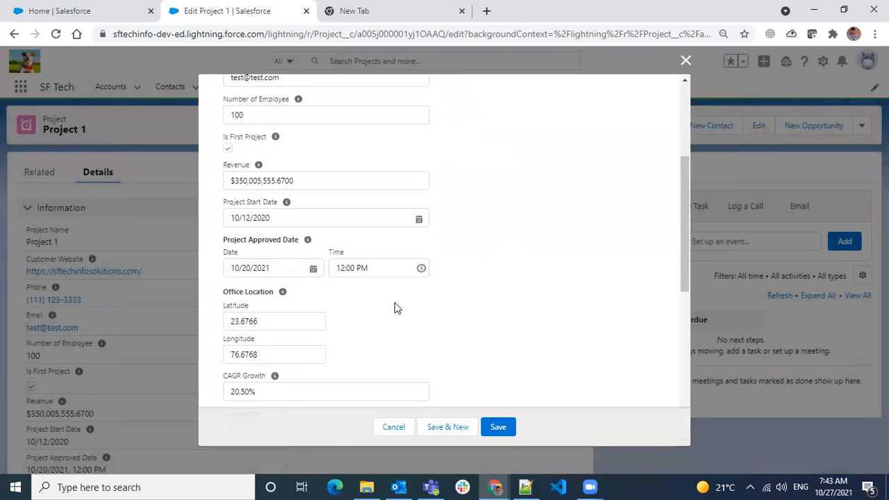
scroll(395, 308, down, 4)
click(292, 167)
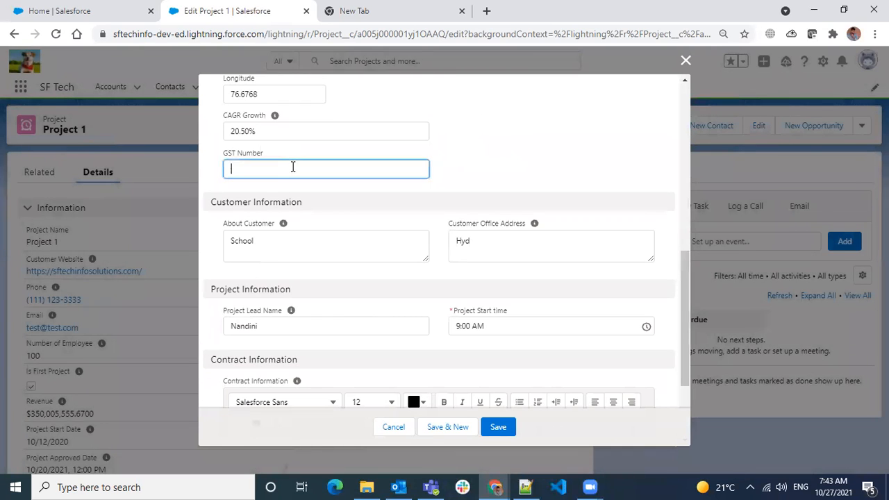
text(GST123412341234)
click(507, 426)
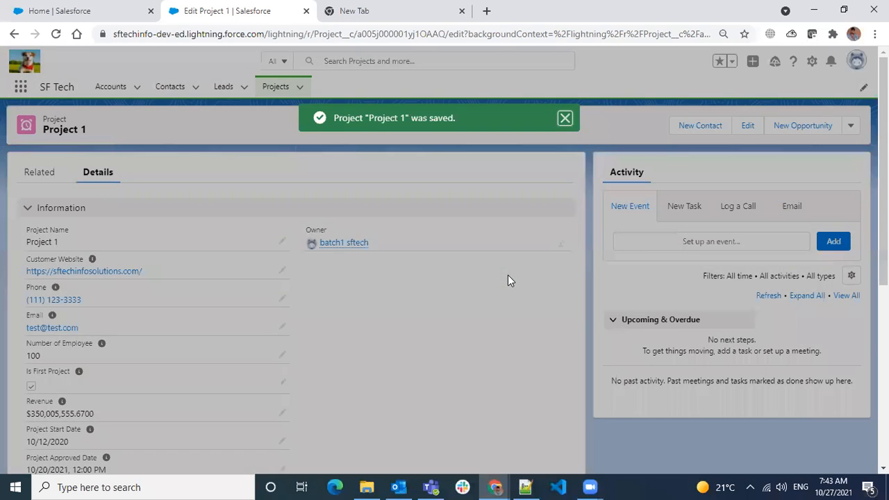
- Scroll to Project 1's GST Number, then open and cancel its inline edit
scroll(415, 304, down, 2)
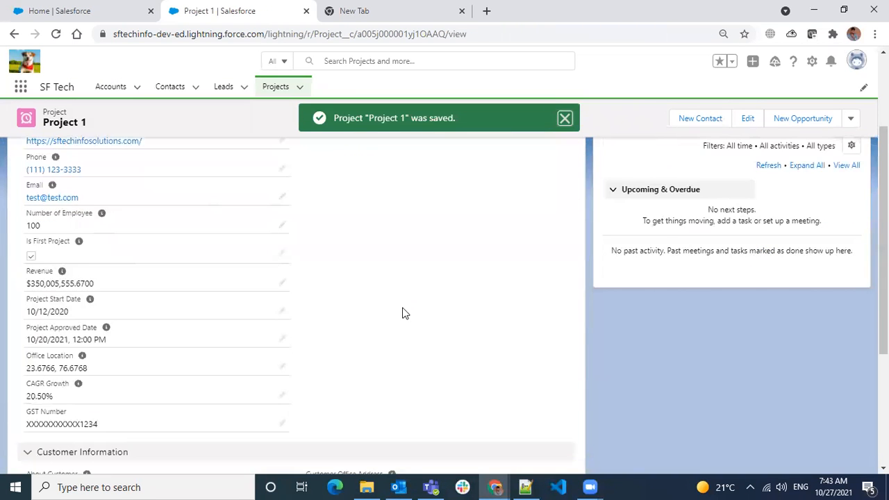
scroll(405, 313, down, 1)
drag(28, 359, 116, 360)
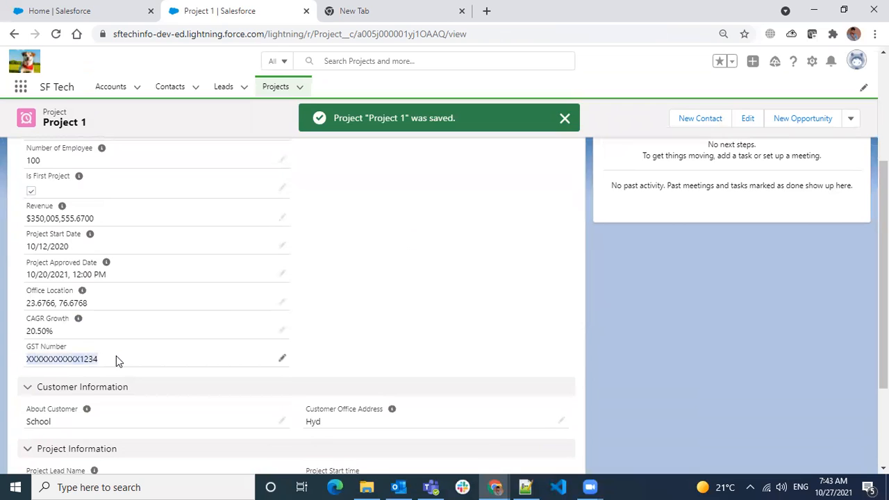
click(35, 360)
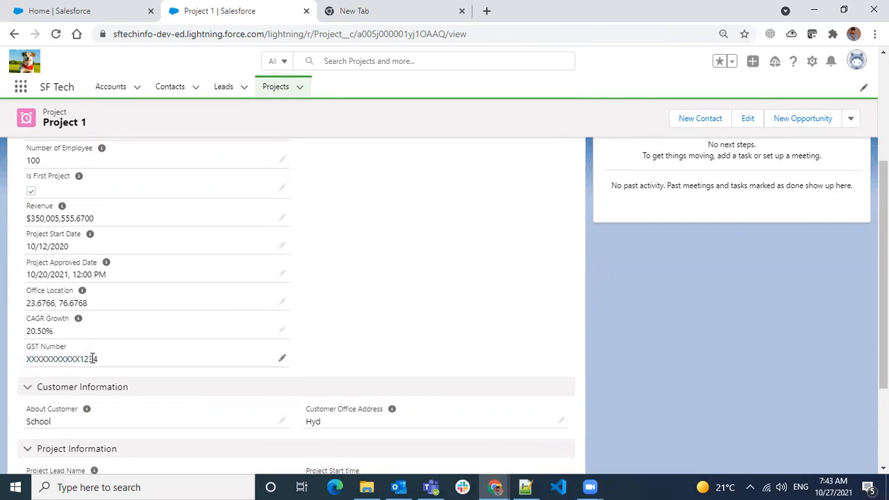
click(283, 361)
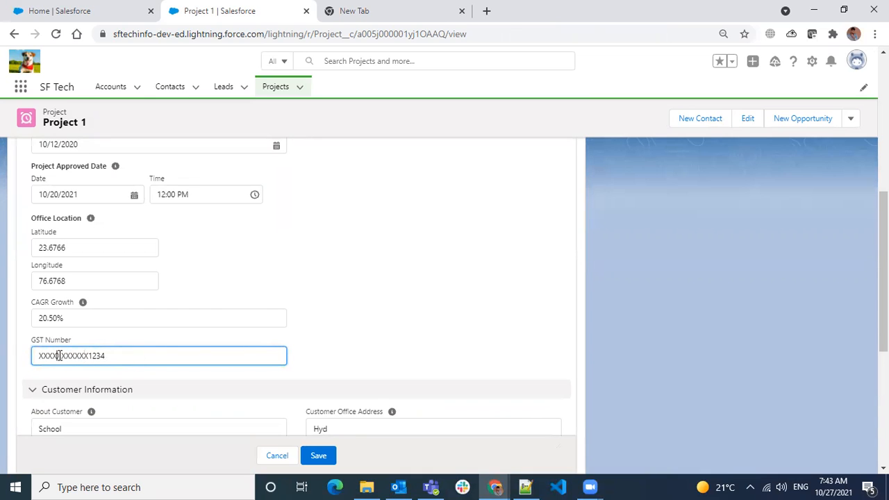
click(369, 330)
click(278, 456)
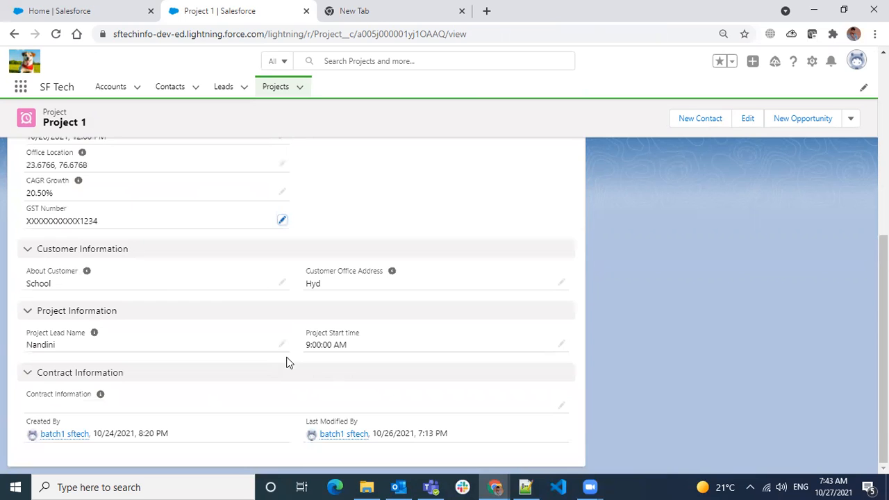
- Check the GST value shows only its last four digits, then go to Setup Home
click(284, 224)
drag(114, 232, 90, 232)
click(384, 211)
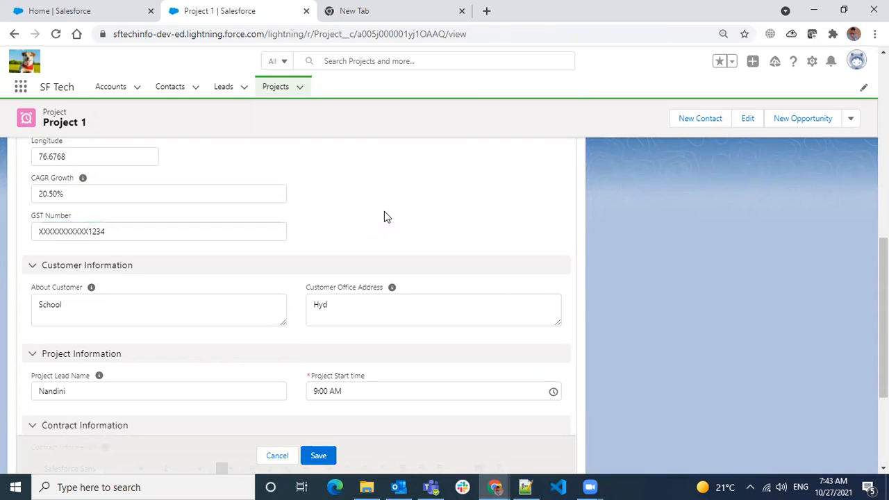
scroll(380, 212, up, 7)
click(119, 12)
click(85, 121)
- Search 'profile' in Quick Find, open Profiles, and select System Administrator from the list
text(p)
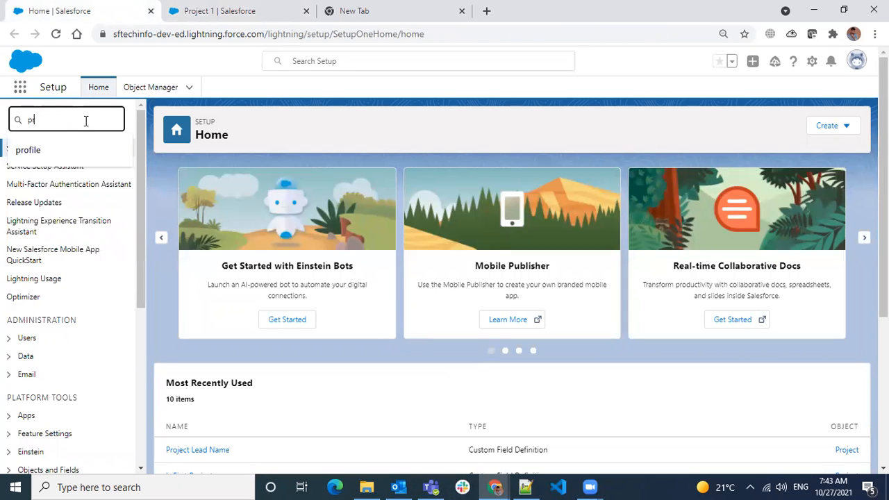
text(rofile)
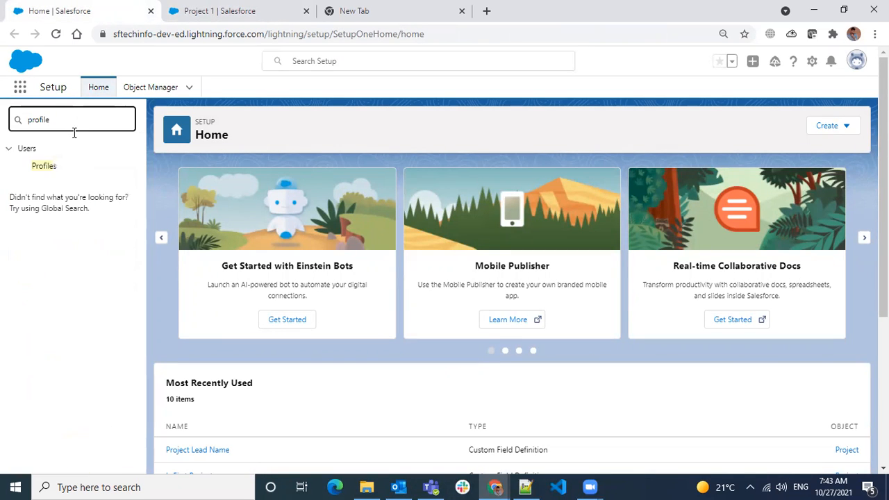
click(60, 172)
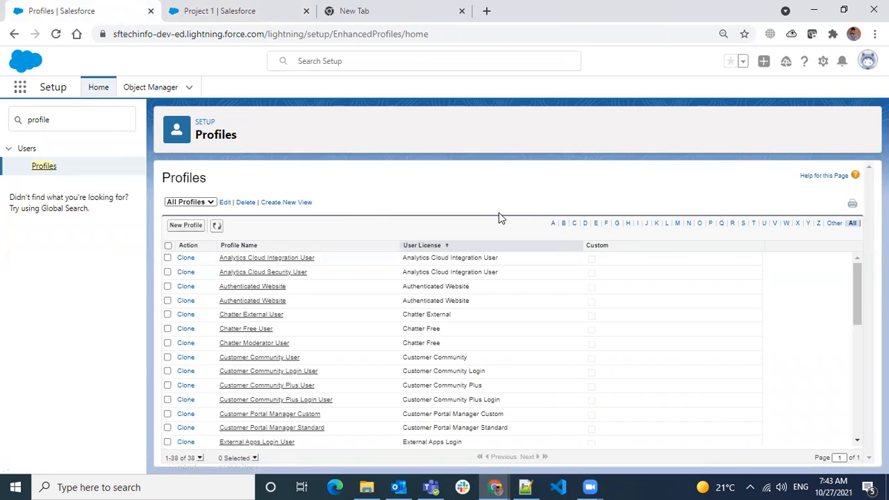
scroll(441, 322, down, 5)
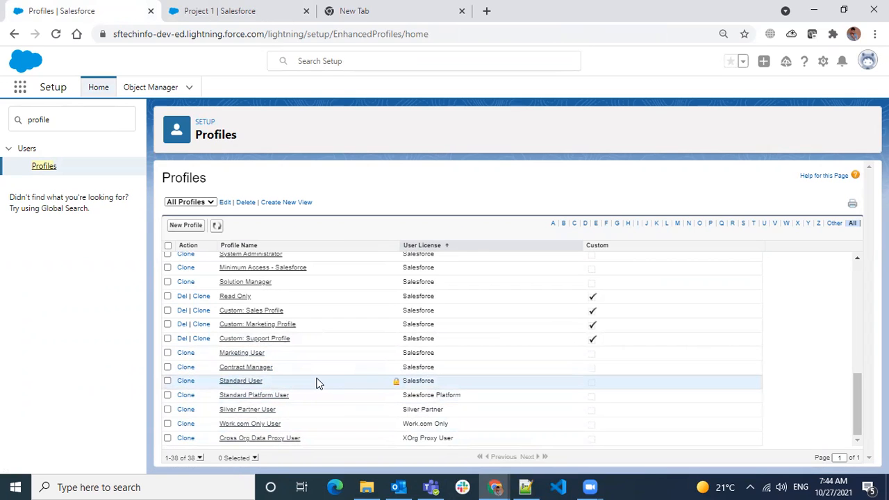
scroll(310, 368, up, 2)
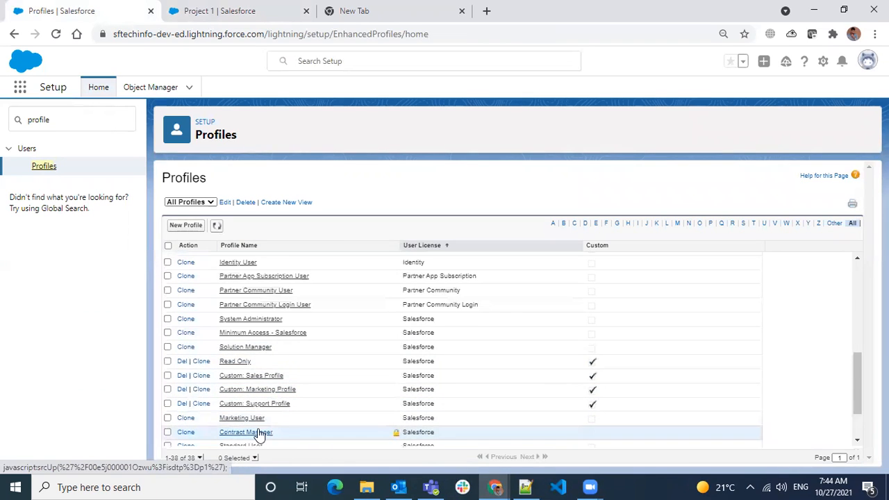
scroll(258, 431, down, 1)
scroll(276, 412, down, 1)
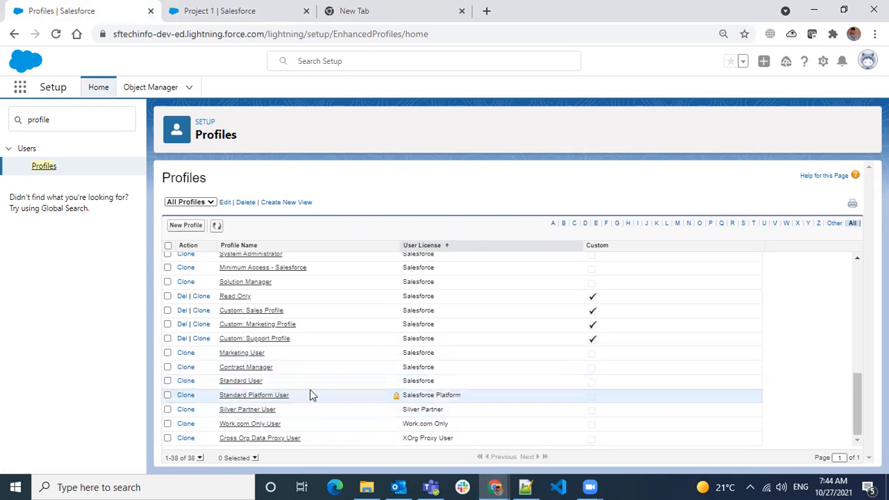
click(245, 258)
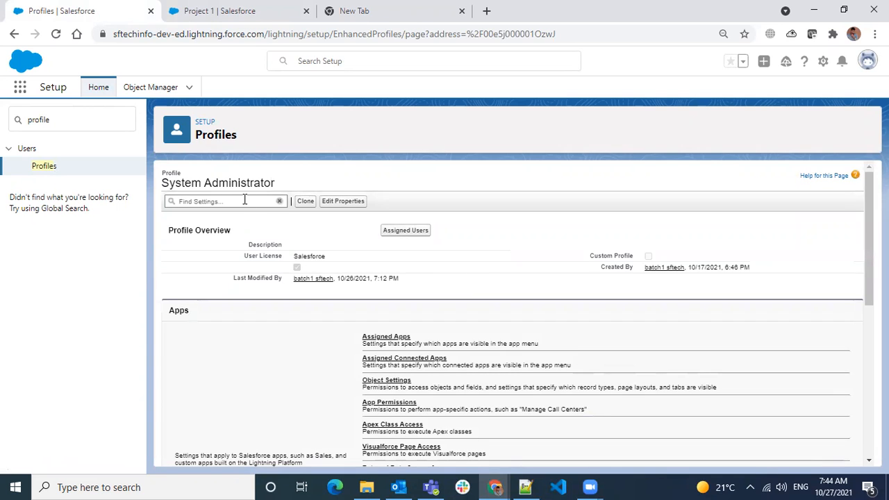
- Search the profile's settings for 'enc' and review the View Encrypted Data permission
click(244, 200)
text(encry)
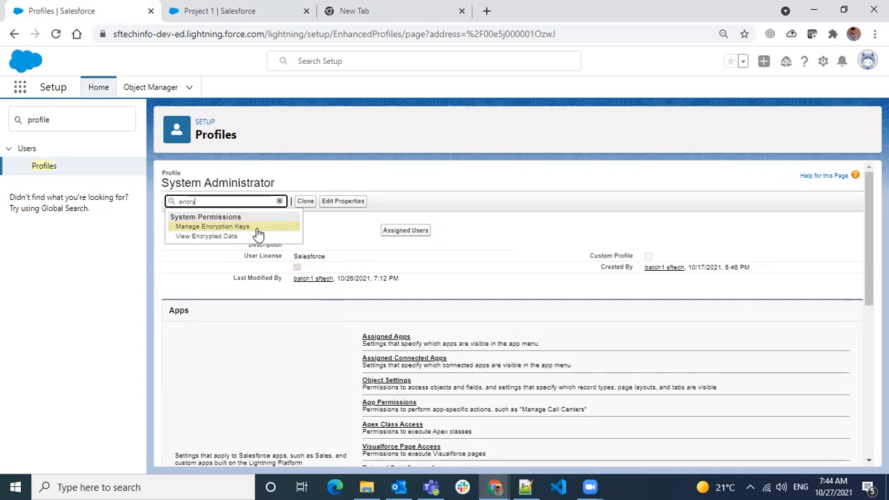
click(227, 237)
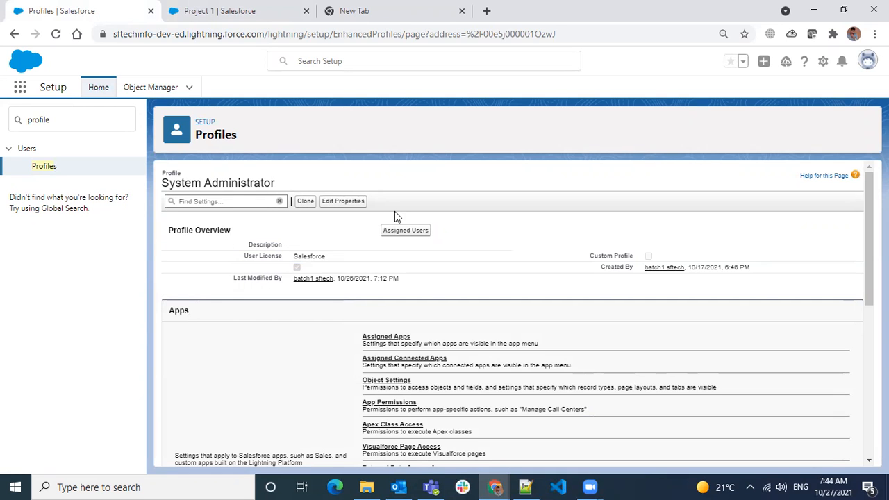
scroll(350, 220, up, 1)
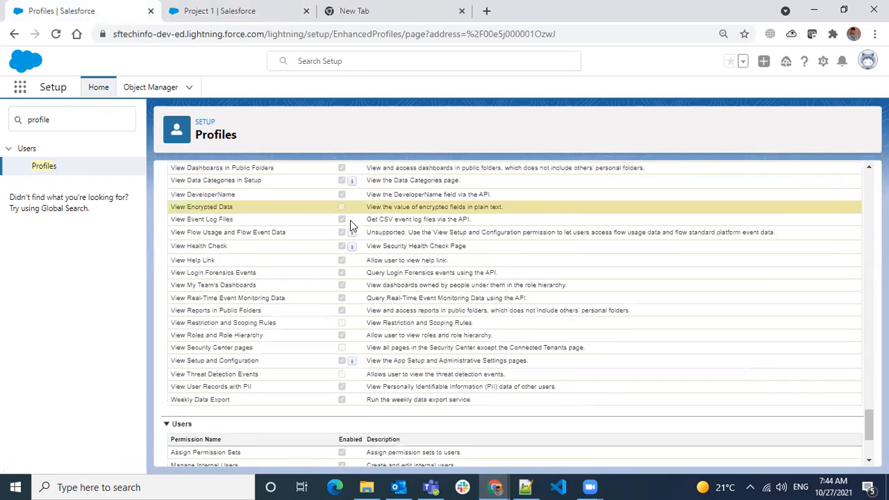
scroll(346, 229, up, 1)
scroll(345, 229, up, 15)
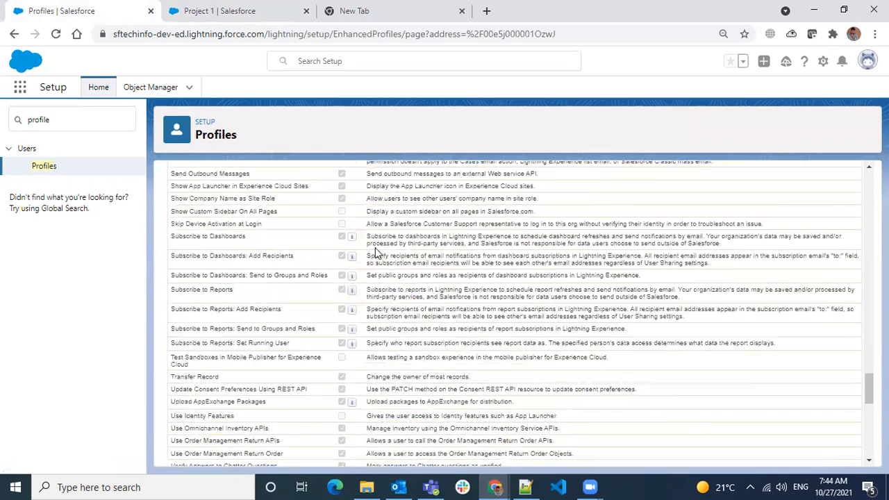
scroll(377, 238, up, 15)
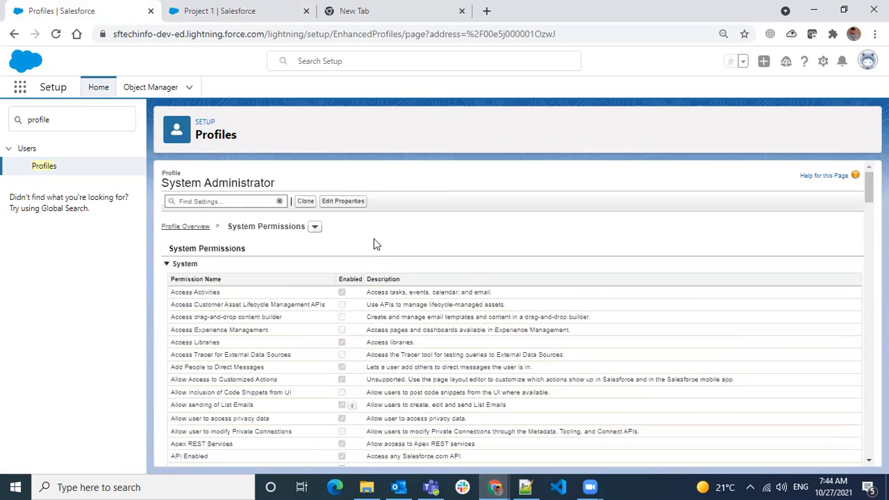
mouse_move(869, 188)
mouse_down()
mouse_move(868, 441)
mouse_move(869, 181)
mouse_up()
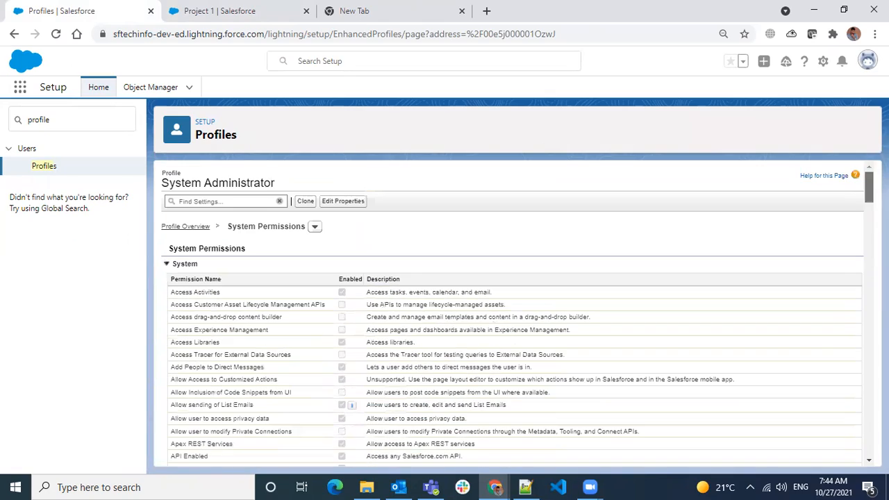
- Start cloning System Administrator, glancing at the Notepad++ admin notes before returning
click(309, 202)
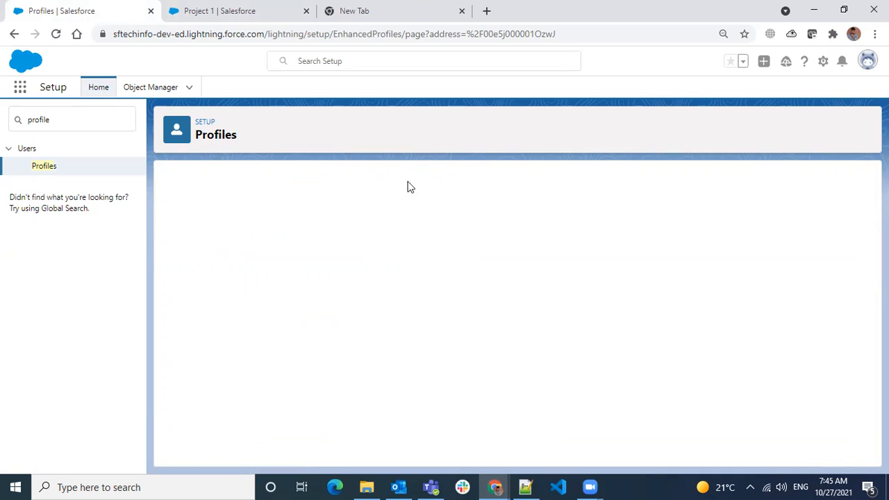
click(526, 487)
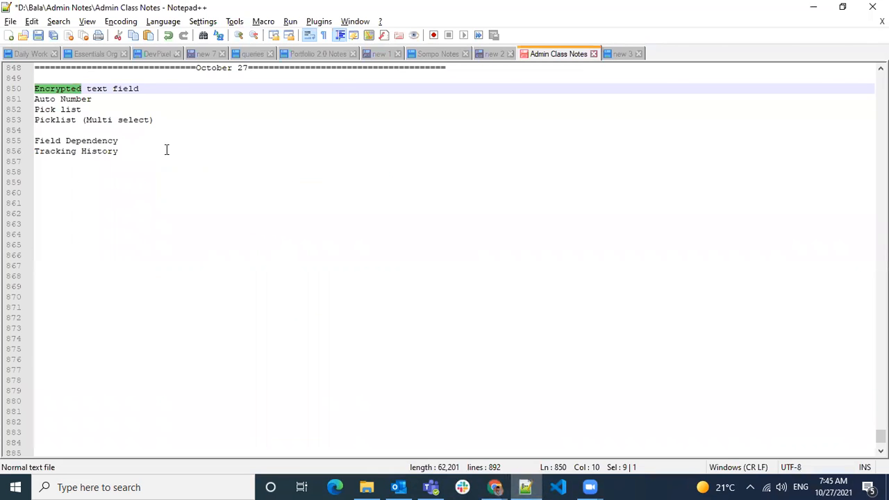
click(118, 94)
key(alt+Tab)
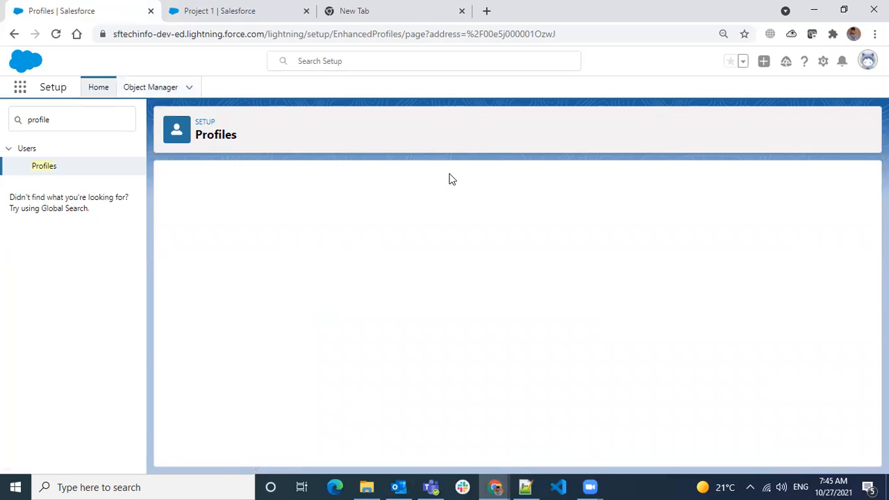
- Create and save a 'System Admin' profile cloned from System Administrator, then search its settings for 'oncry'
click(43, 166)
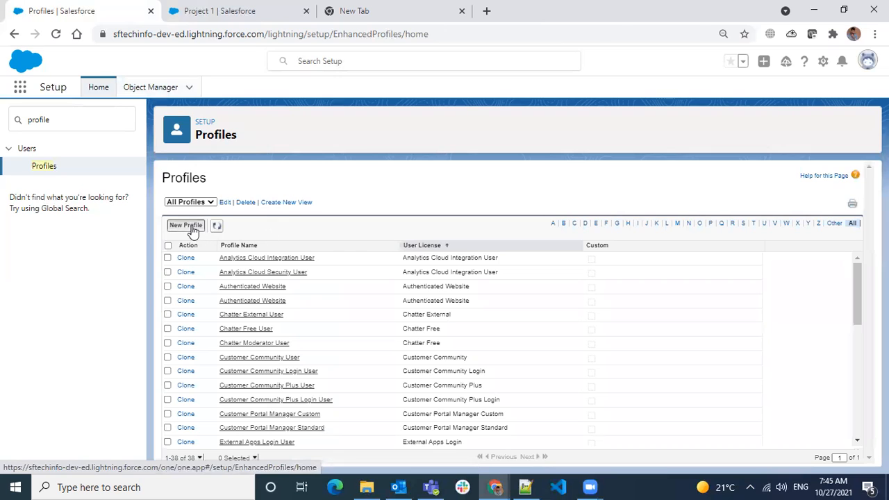
click(185, 226)
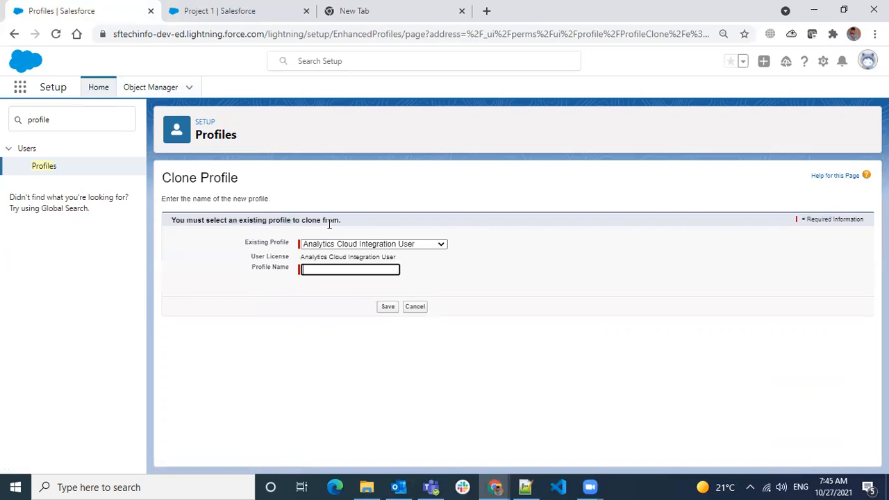
click(335, 245)
scroll(368, 344, down, 3)
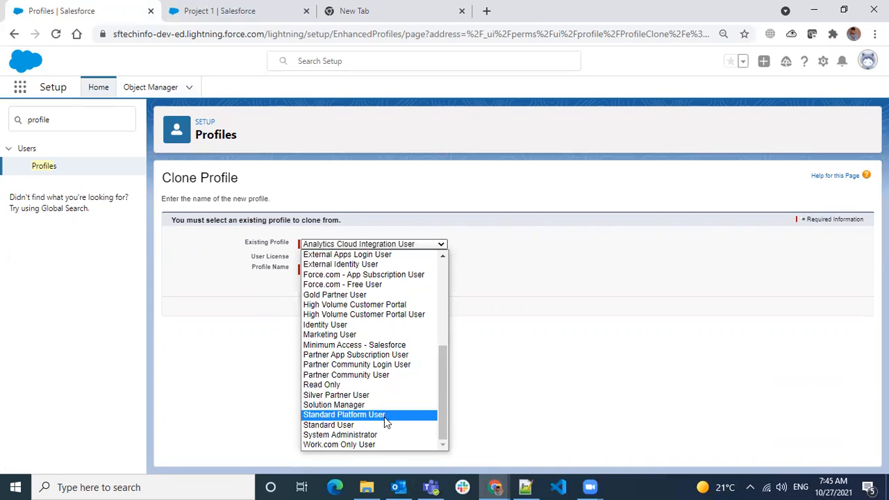
click(384, 434)
click(335, 269)
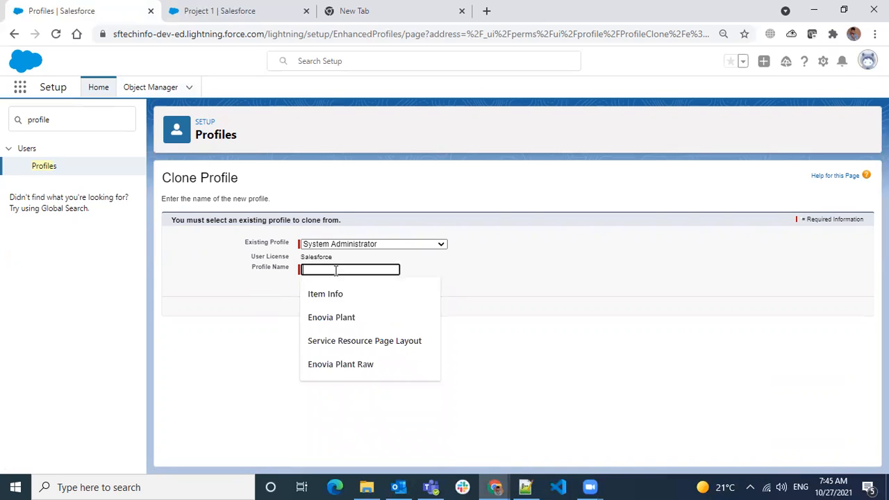
text(System Admin)
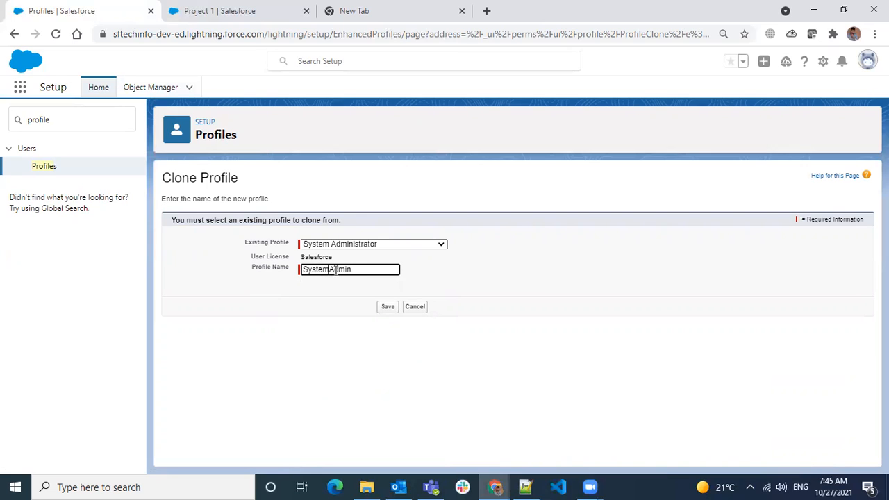
click(387, 307)
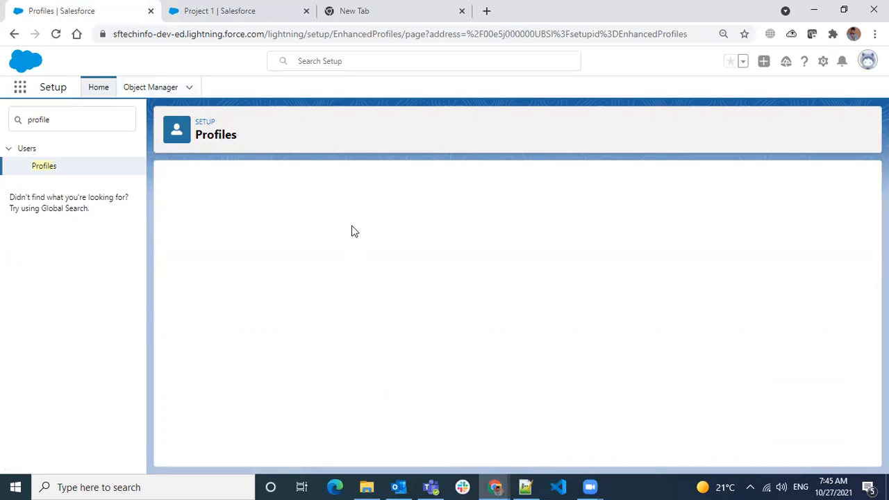
click(255, 202)
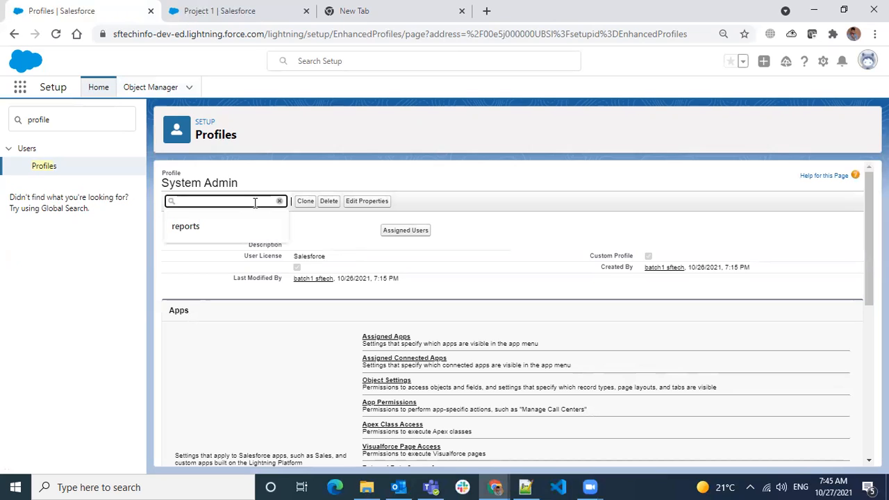
text(oncry)
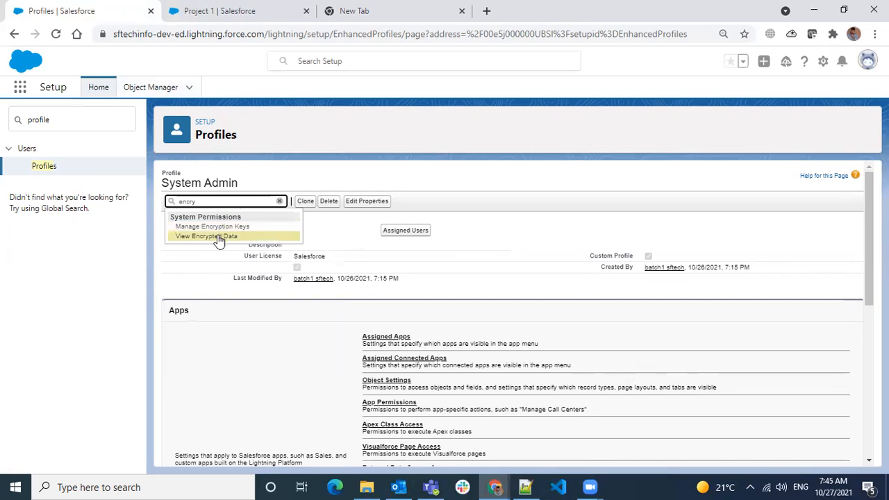
- Edit System Admin's system permissions and tick View Encrypted Data
click(215, 236)
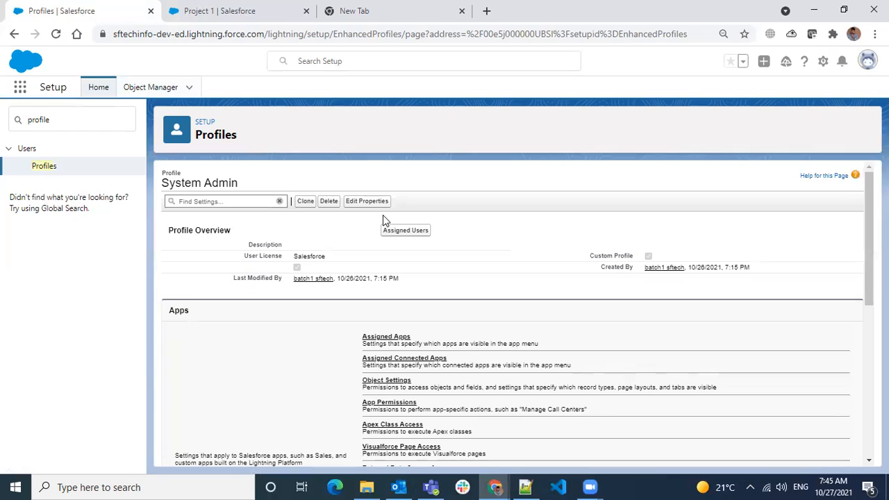
scroll(382, 252, up, 6)
scroll(383, 252, up, 20)
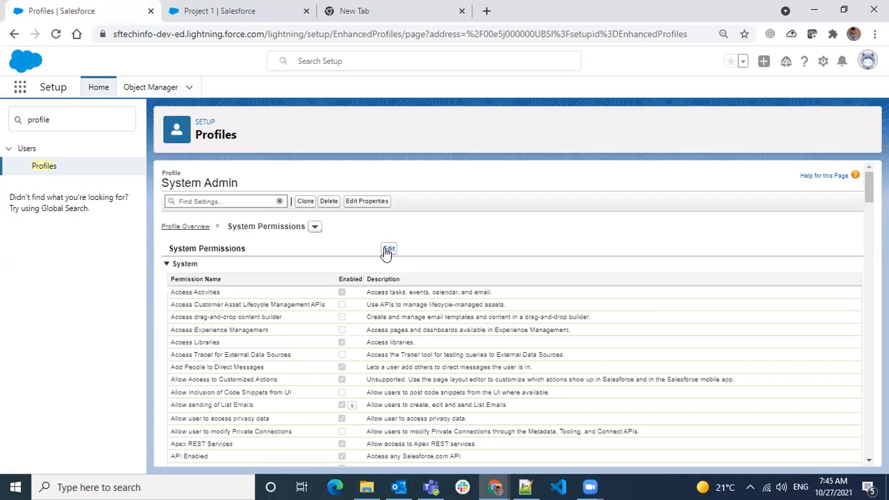
click(388, 249)
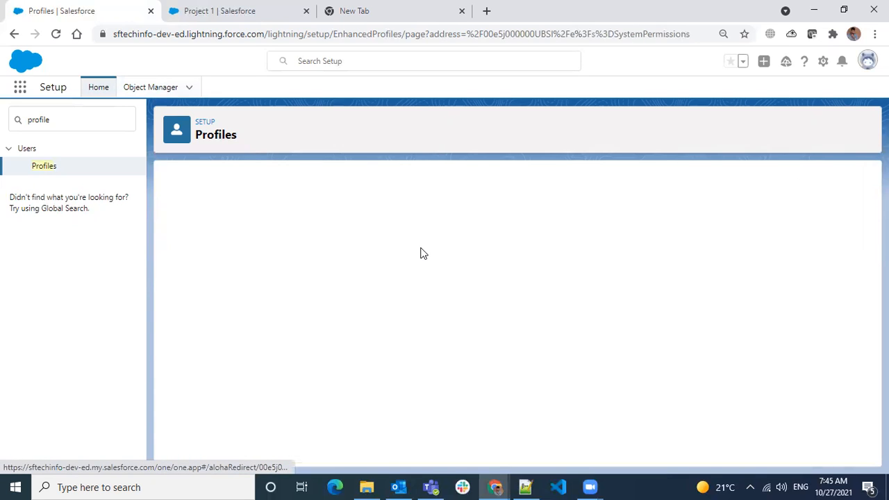
key(ctrl+f)
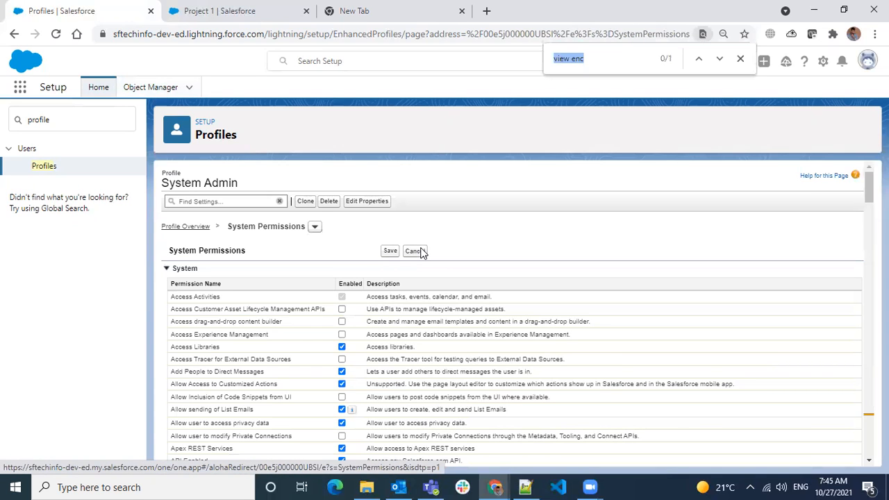
key(Return)
click(342, 313)
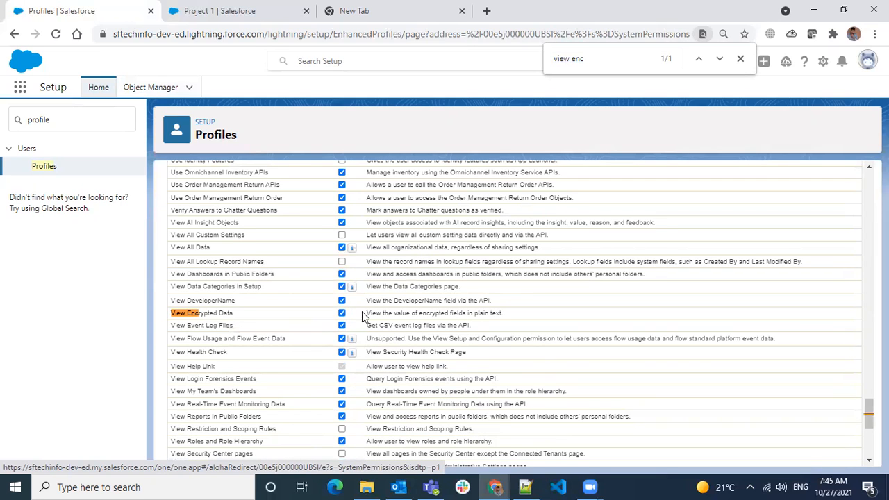
- Save the system permissions and confirm View Encrypted Data is now enabled
drag(218, 314, 488, 312)
scroll(489, 313, up, 20)
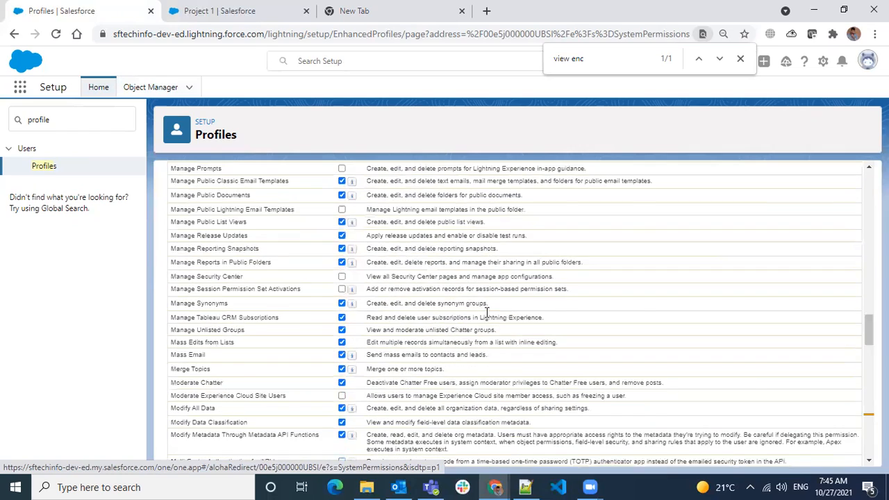
click(389, 250)
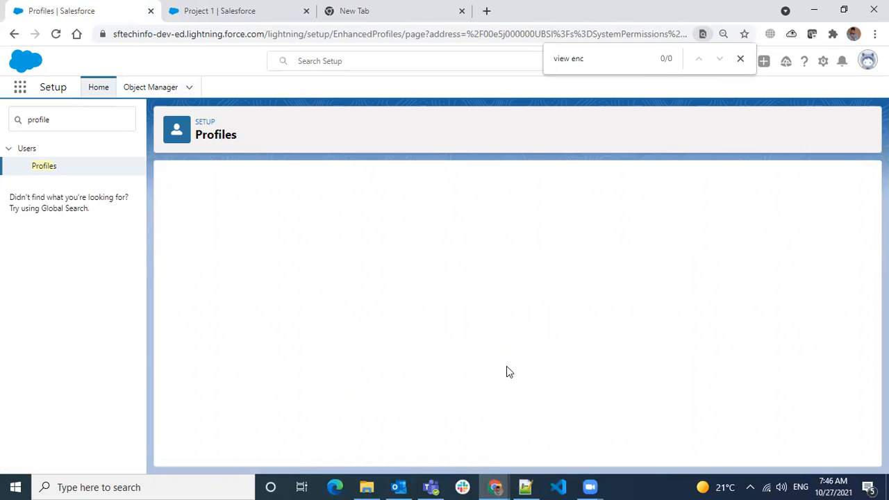
key(Return)
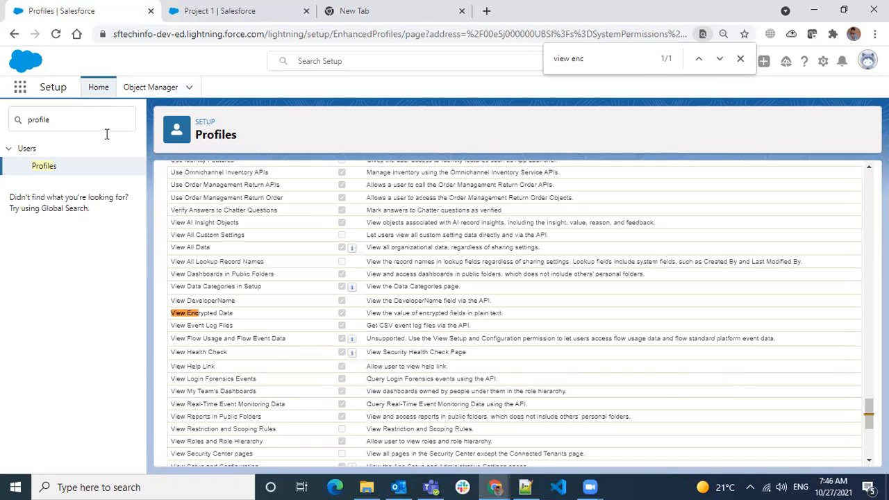
scroll(322, 311, up, 20)
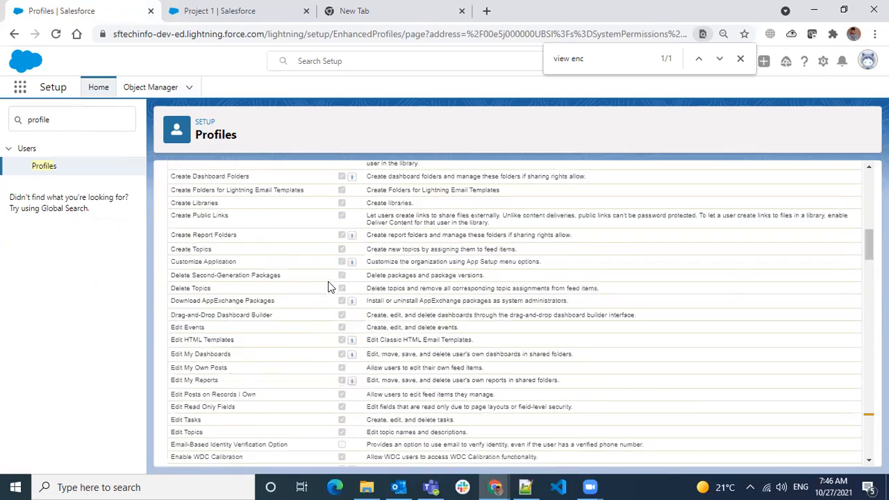
drag(54, 120, 0, 119)
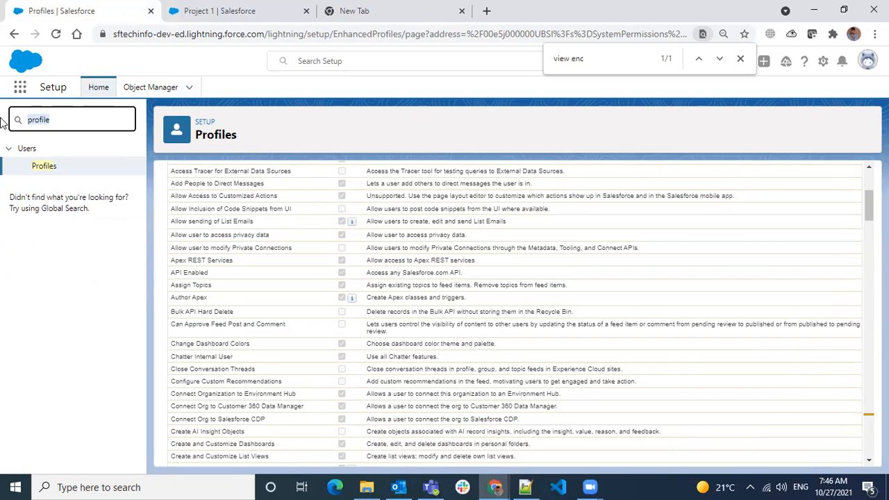
- Open the Team user from Users, change its profile to System Admin, and save
text(users)
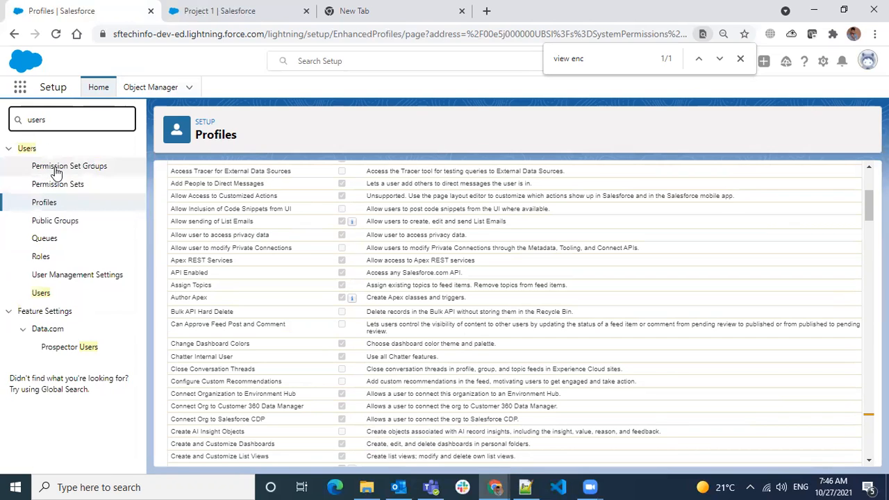
click(41, 293)
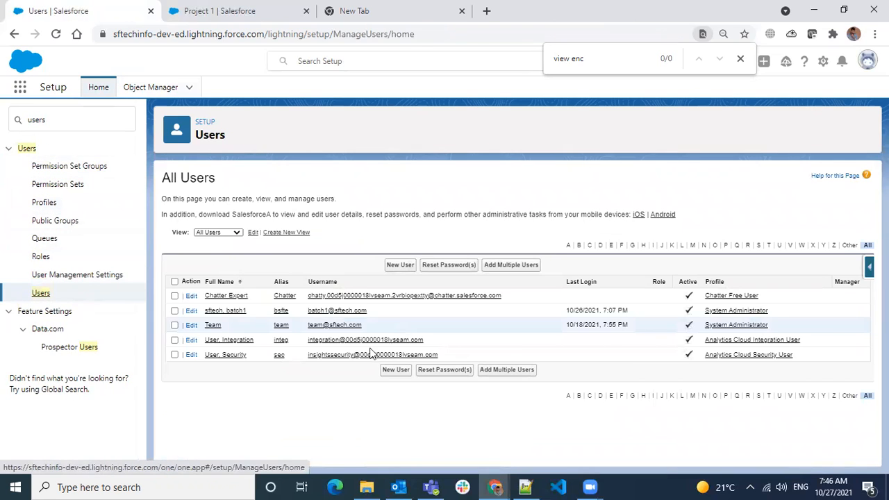
click(213, 326)
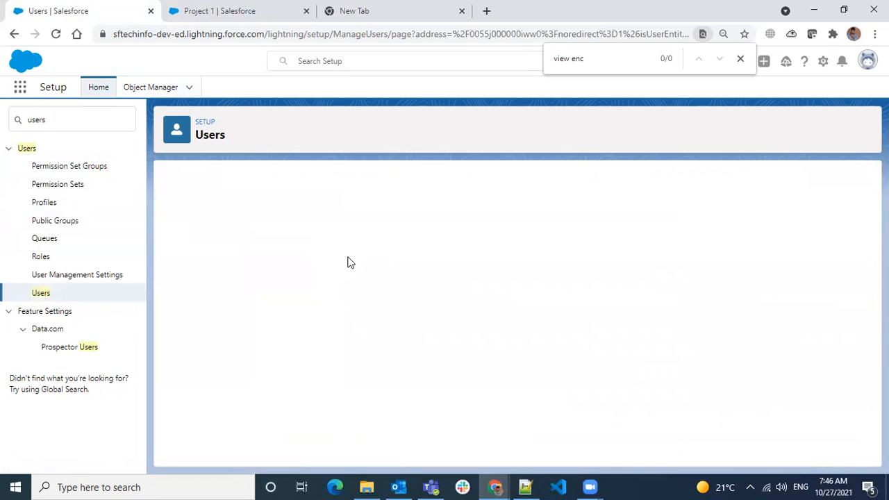
click(391, 222)
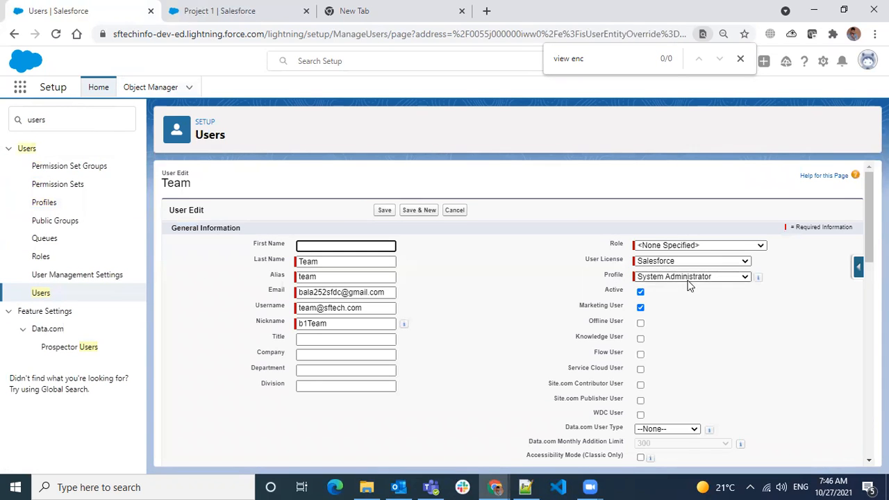
click(688, 279)
click(679, 379)
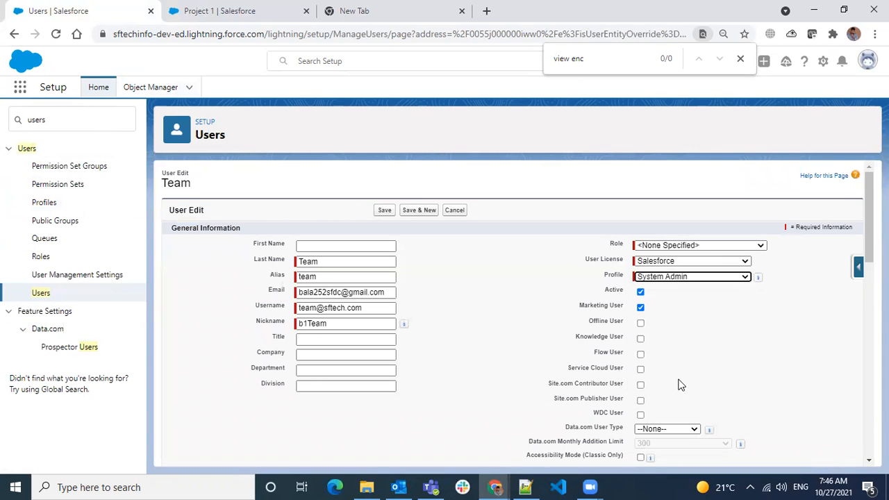
click(384, 209)
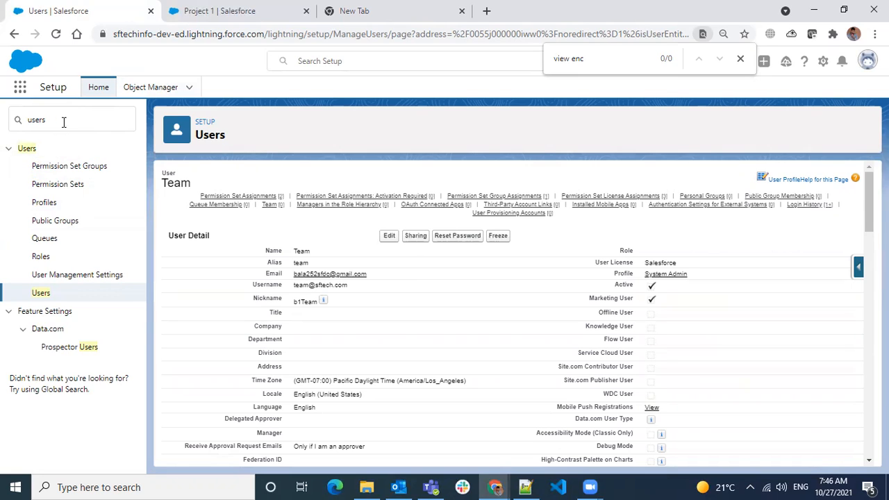
drag(63, 122, 2, 118)
- Search 'profile' in Quick Find and open System Administrator from the Profiles list
text(profile)
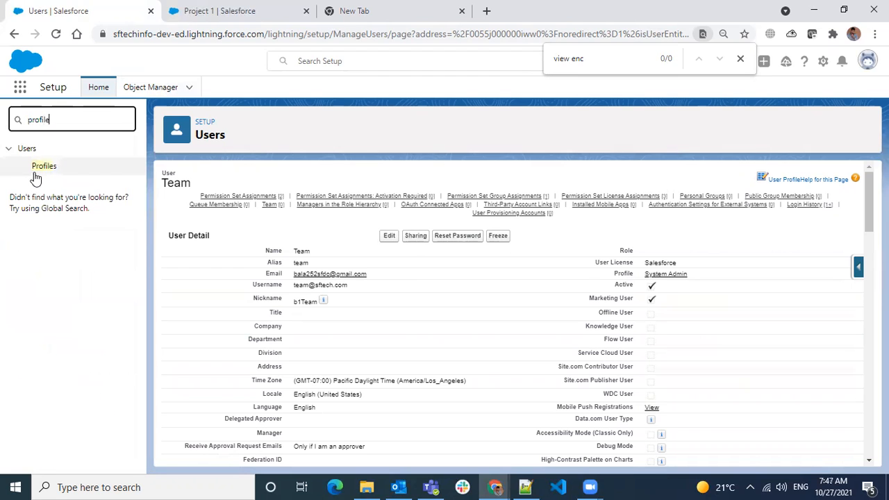
click(65, 168)
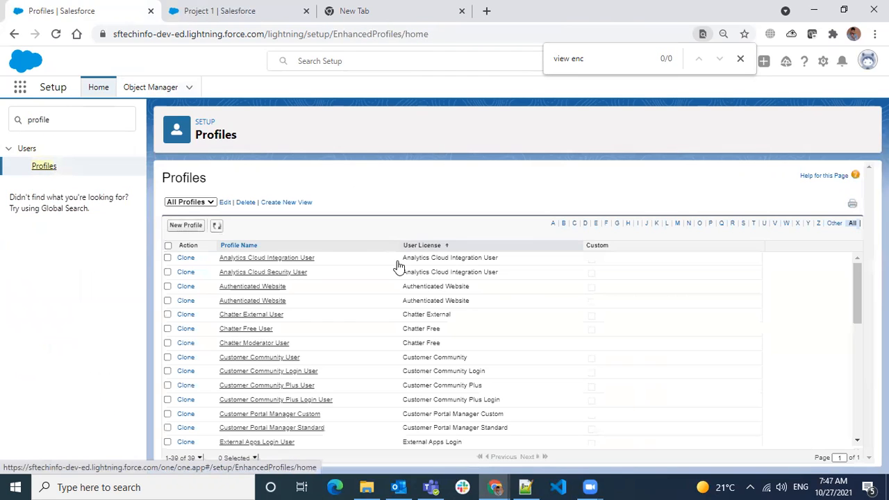
scroll(464, 278, down, 5)
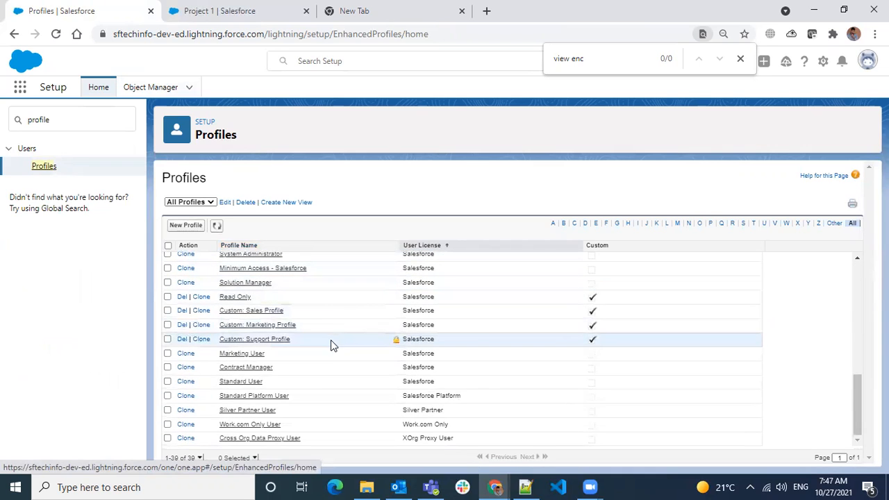
scroll(251, 375, up, 1)
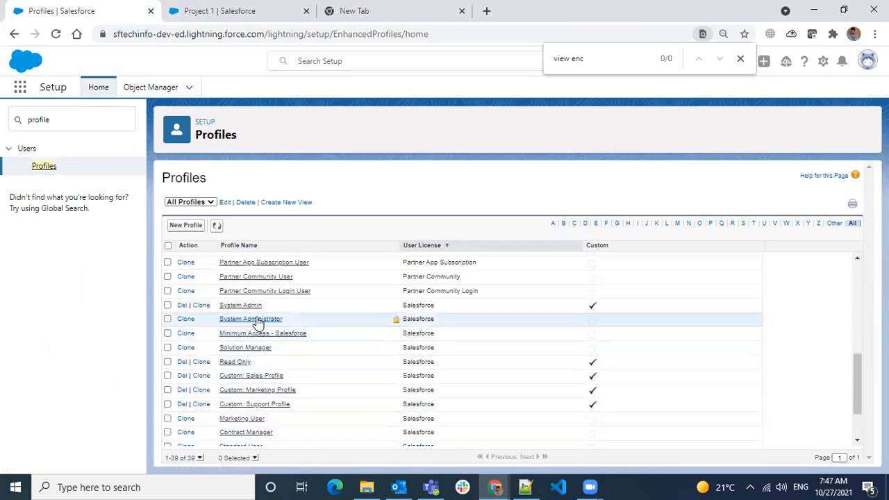
click(253, 318)
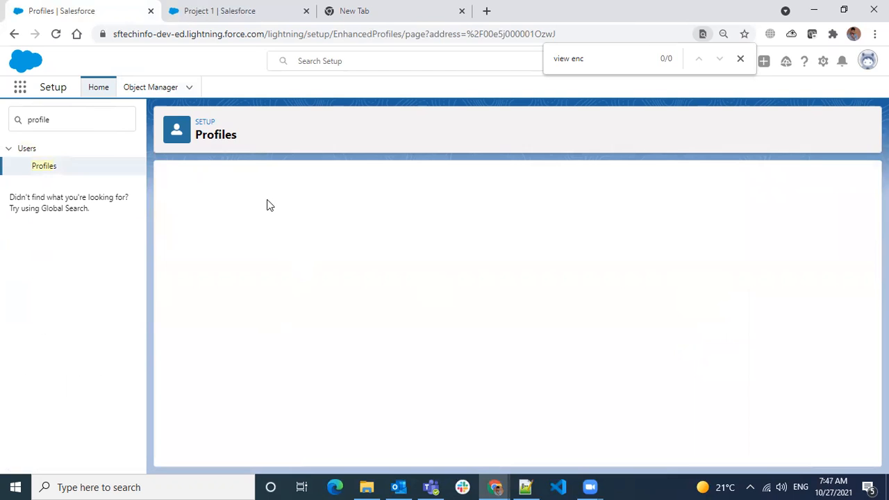
- Search the profile's settings for 'log', then clear the Find Settings box
click(243, 197)
text(login)
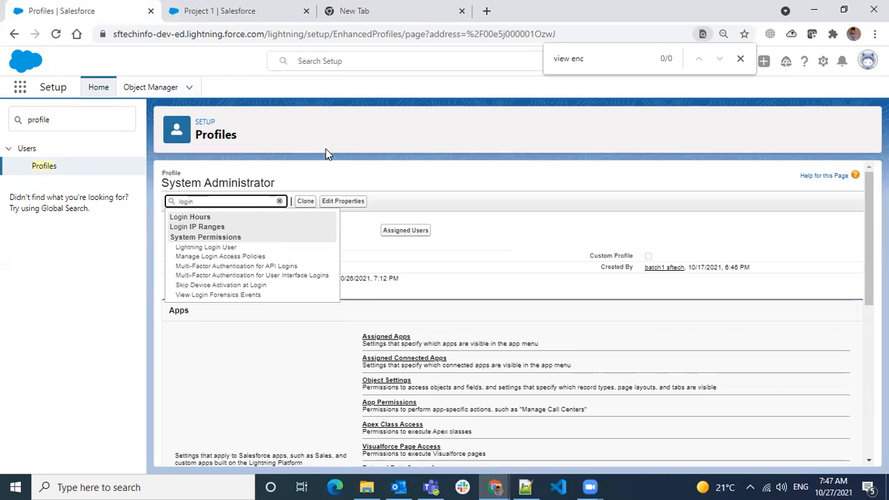
click(279, 200)
click(868, 60)
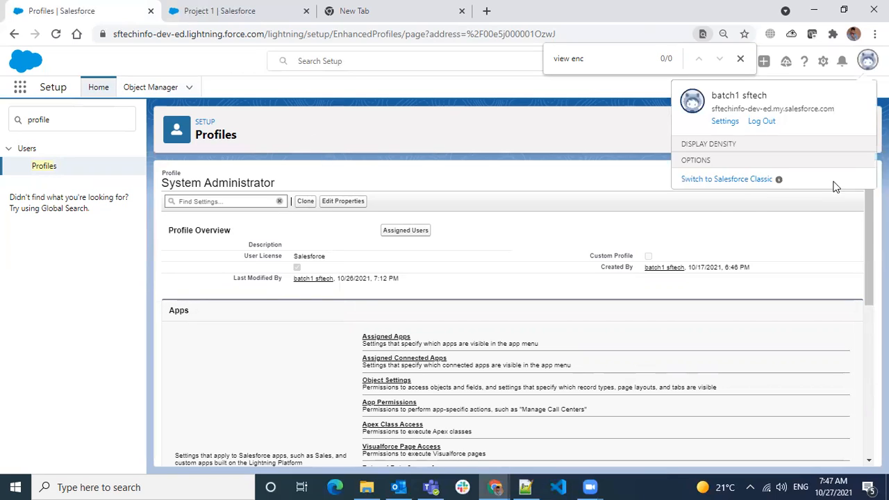
- From personal Settings, search 'gra' and open Grant Account Login Access
click(726, 123)
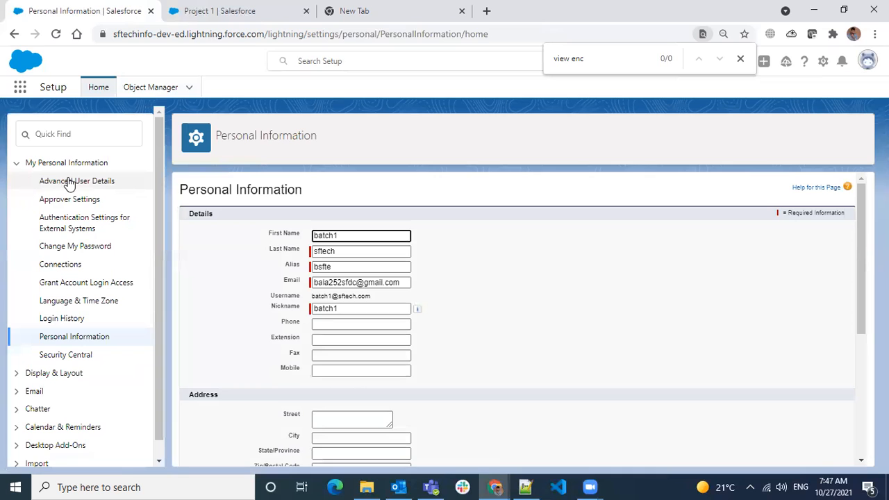
click(69, 182)
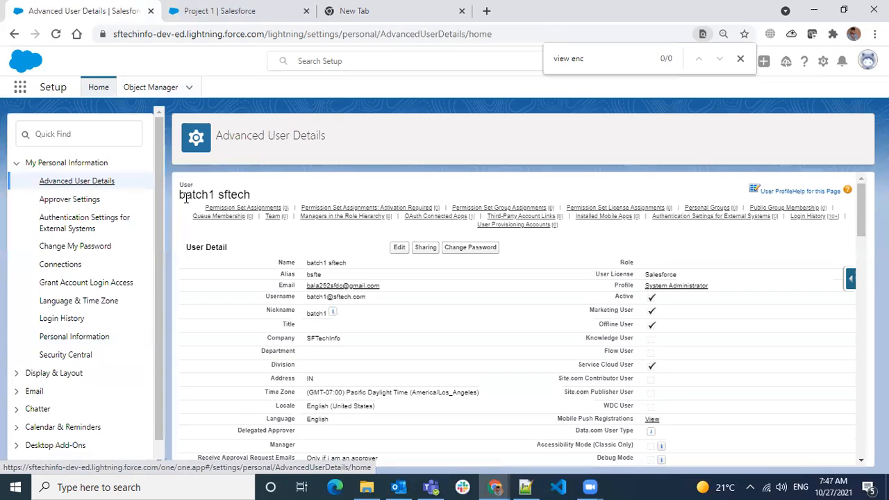
click(93, 134)
text(gra)
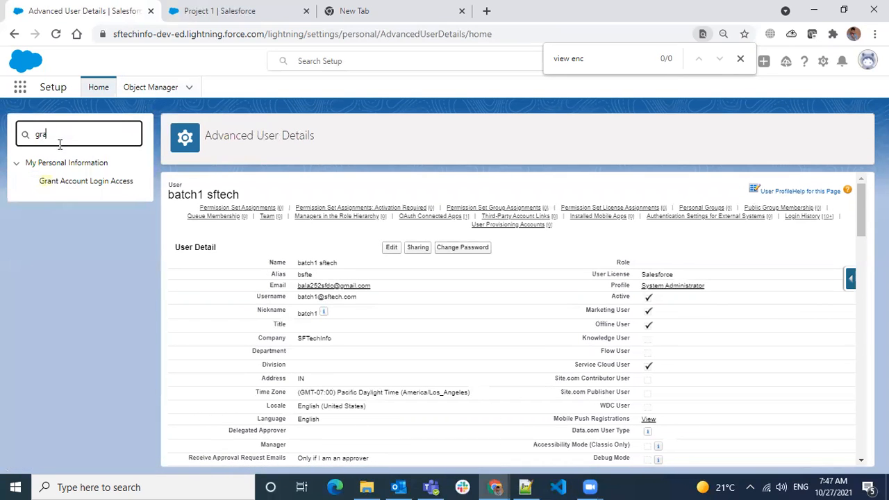
click(89, 180)
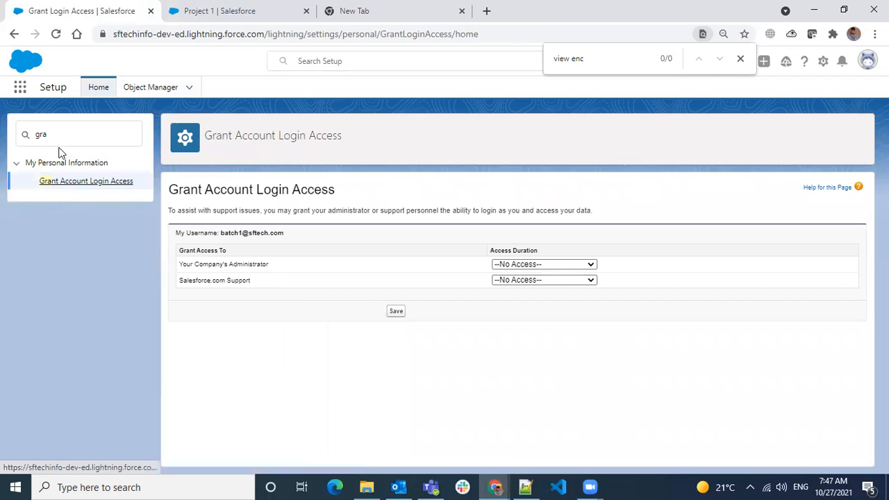
- Set Your Company's Administrator access duration to 1 Year
drag(195, 261, 243, 264)
click(501, 264)
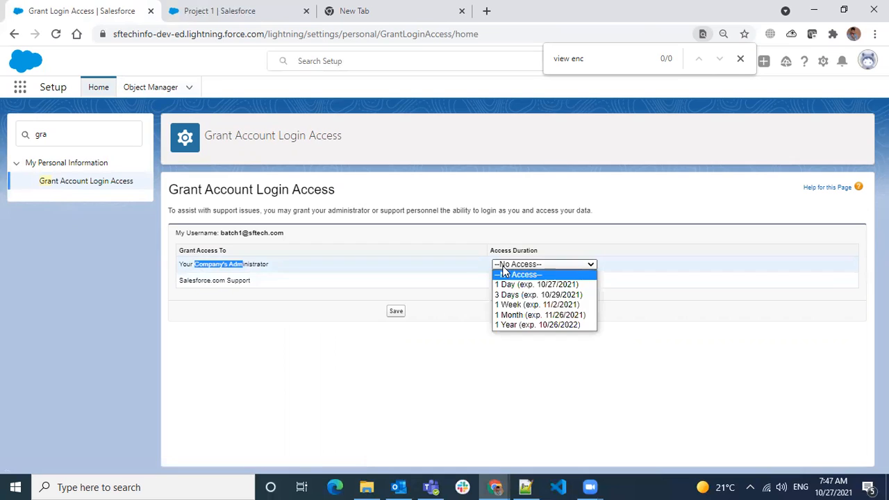
click(511, 324)
click(283, 275)
- Review the administrator and Salesforce.com Support access labels on the page
drag(212, 264, 274, 271)
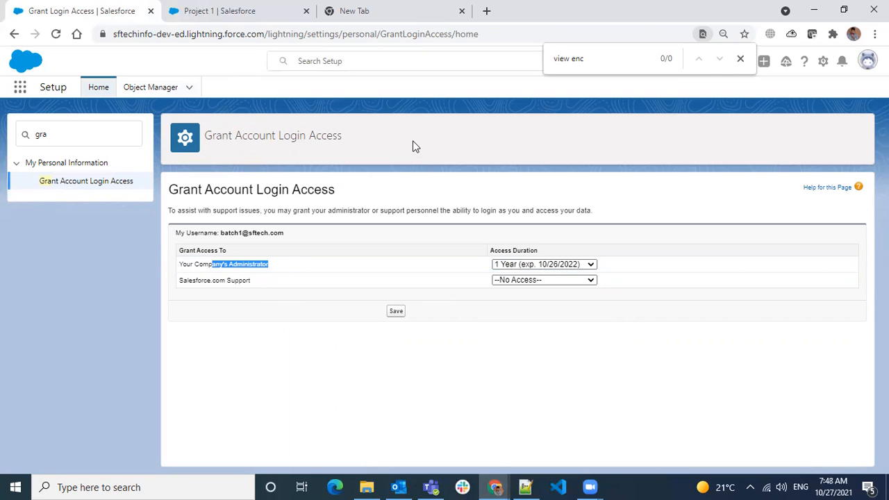
click(248, 255)
drag(202, 264, 276, 269)
click(202, 264)
click(278, 264)
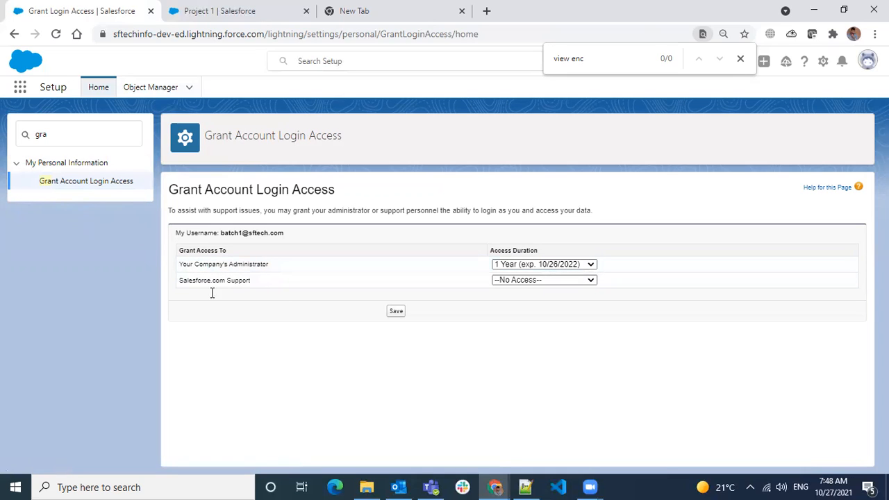
drag(192, 282, 250, 279)
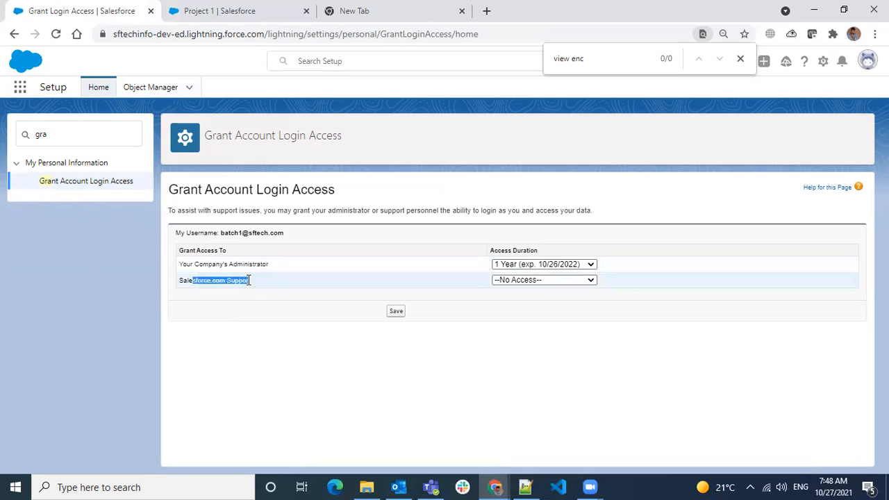
click(741, 59)
click(804, 64)
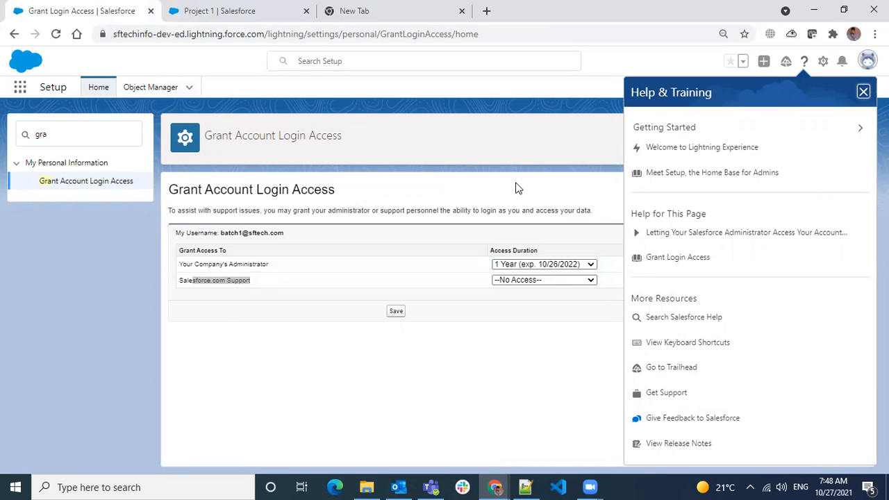
- Set Salesforce.com Support access duration to 1 Month and save the login access grants
click(539, 280)
click(512, 333)
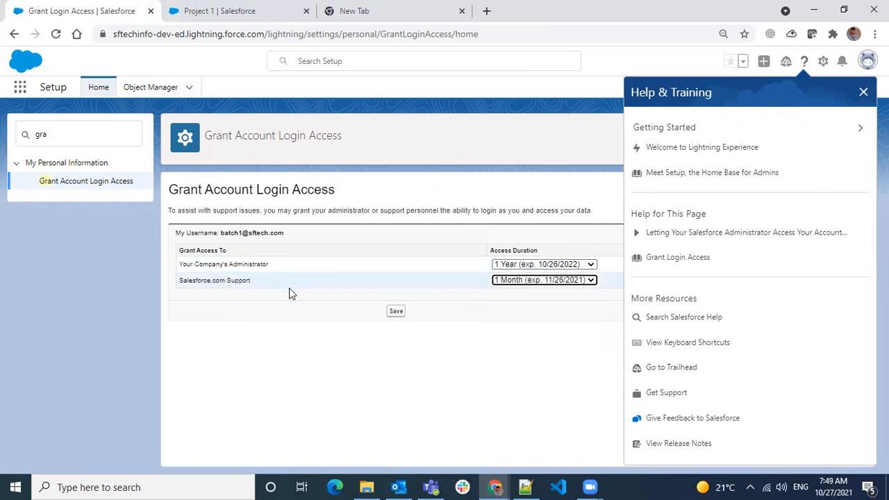
click(396, 312)
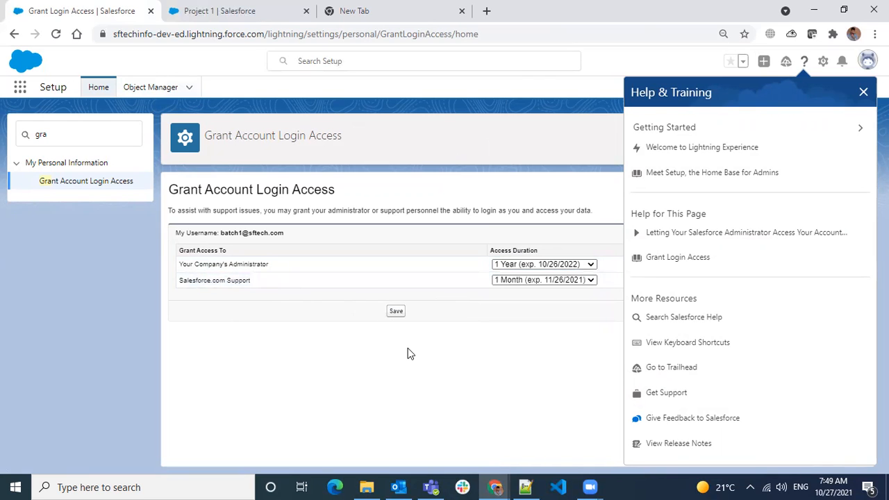
click(394, 317)
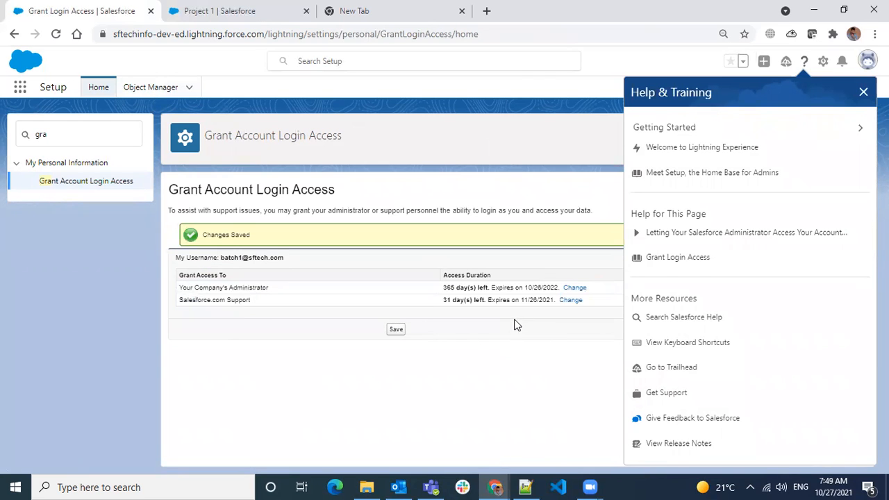
- Revoke Salesforce.com Support's login access and save it
drag(206, 300, 284, 314)
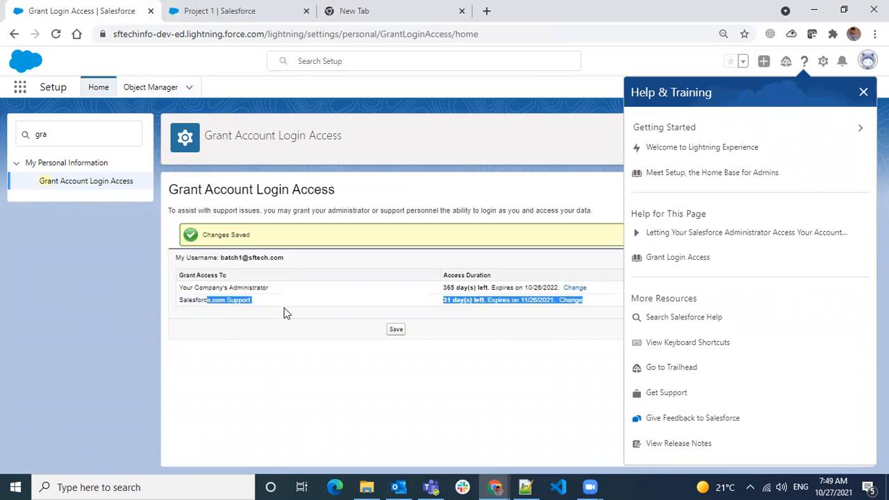
click(489, 311)
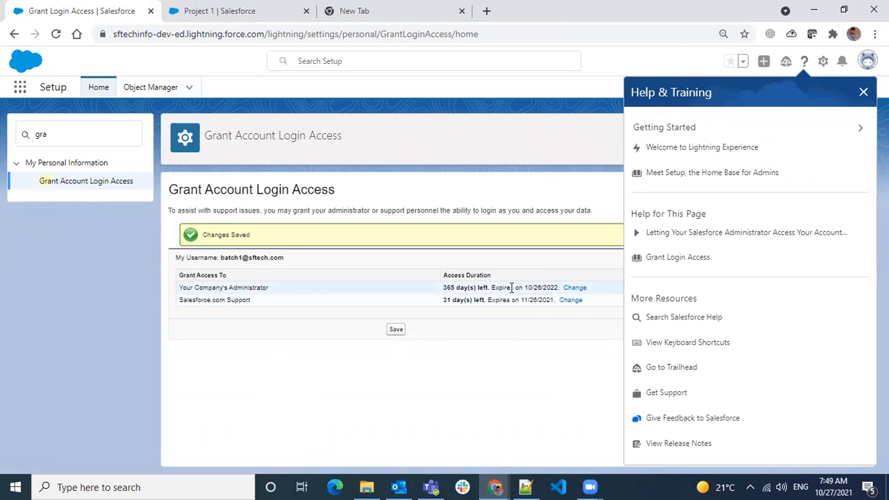
click(861, 92)
click(570, 299)
click(544, 304)
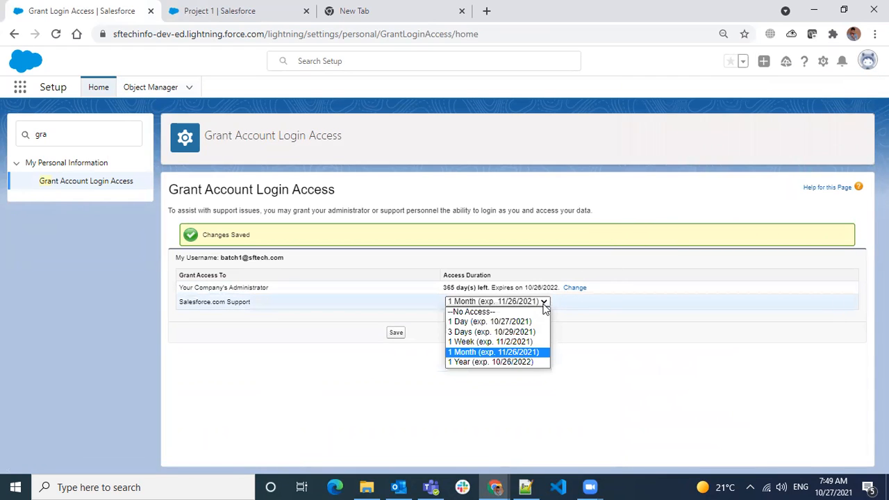
click(486, 312)
click(392, 333)
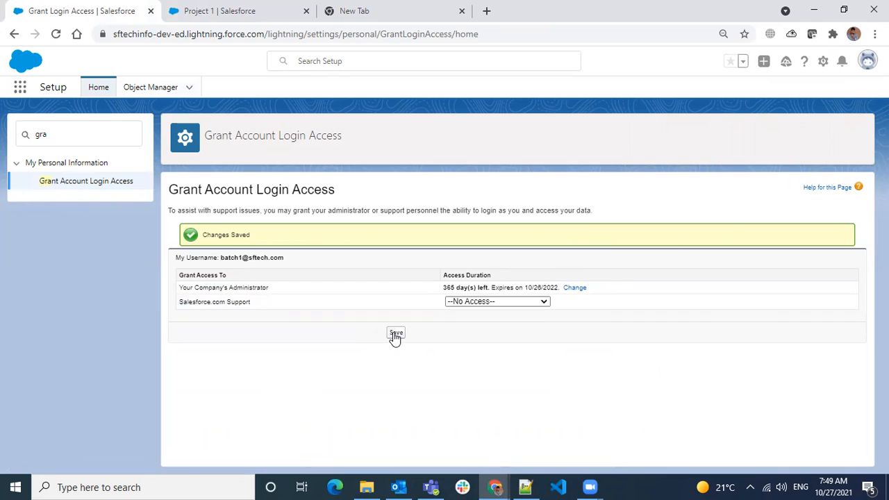
- Refresh Grant Account Login Access to confirm the company administrator keeps 365 days
drag(220, 284, 272, 305)
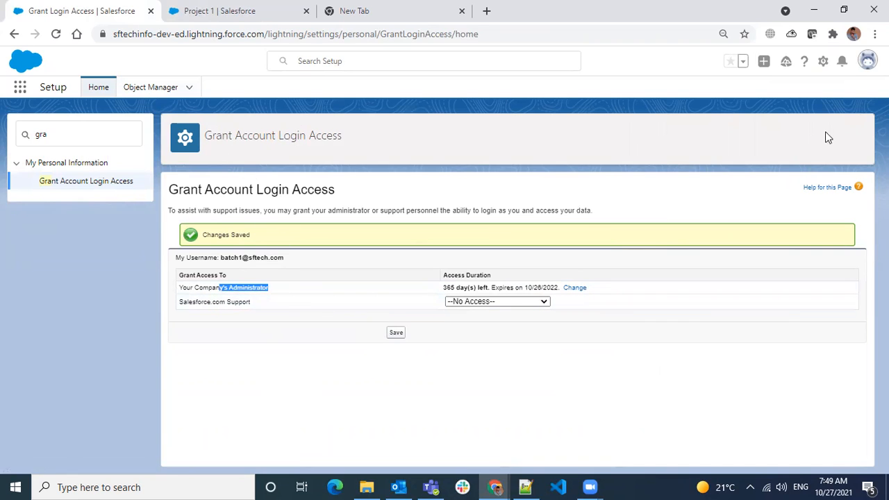
click(71, 186)
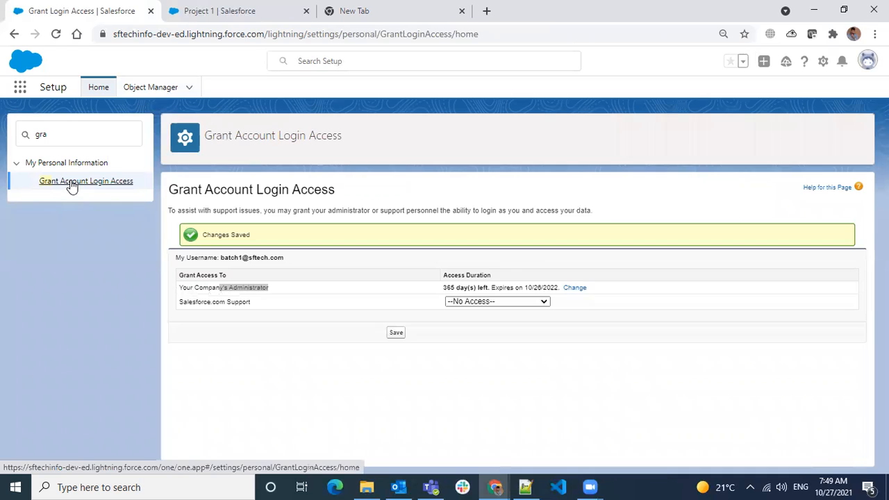
click(358, 291)
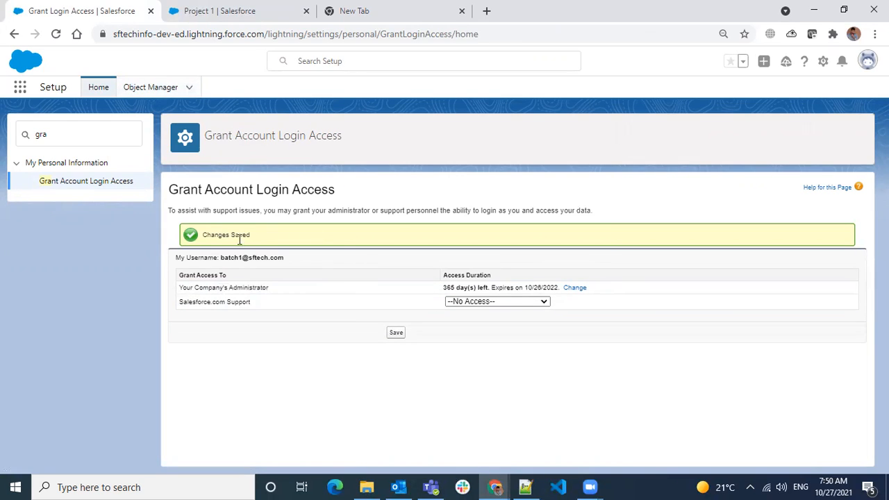
- On the Project 1 record, cancel the open edit and review its fields, including GST Number
click(212, 19)
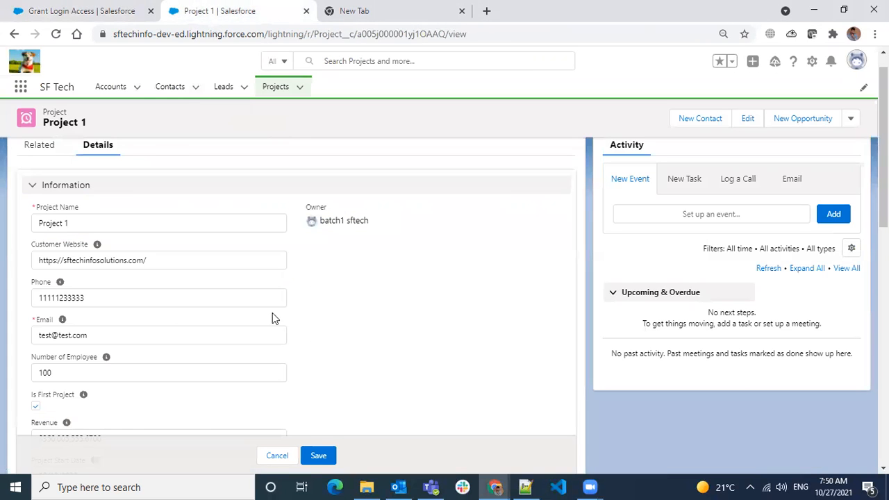
click(275, 456)
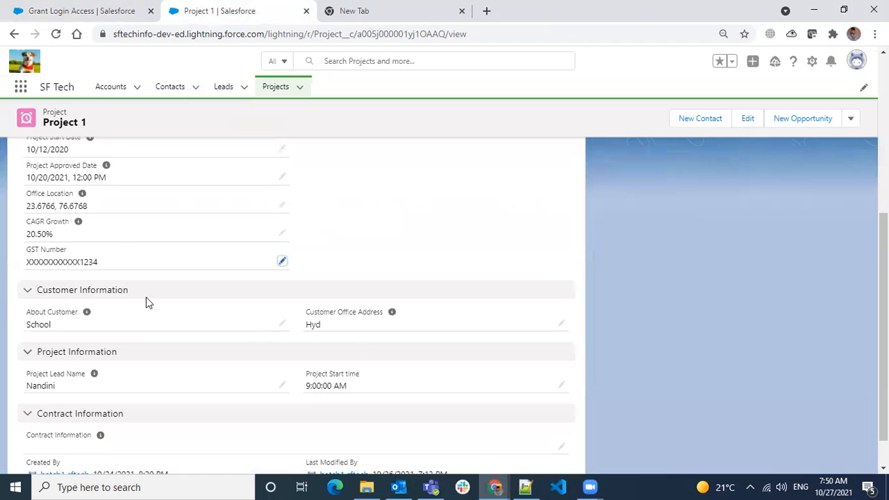
scroll(214, 301, up, 4)
scroll(213, 301, down, 3)
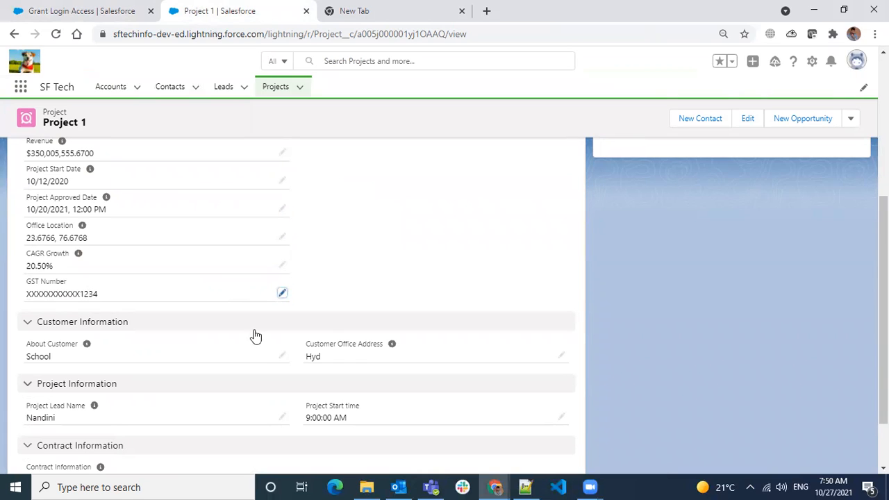
drag(45, 295, 95, 294)
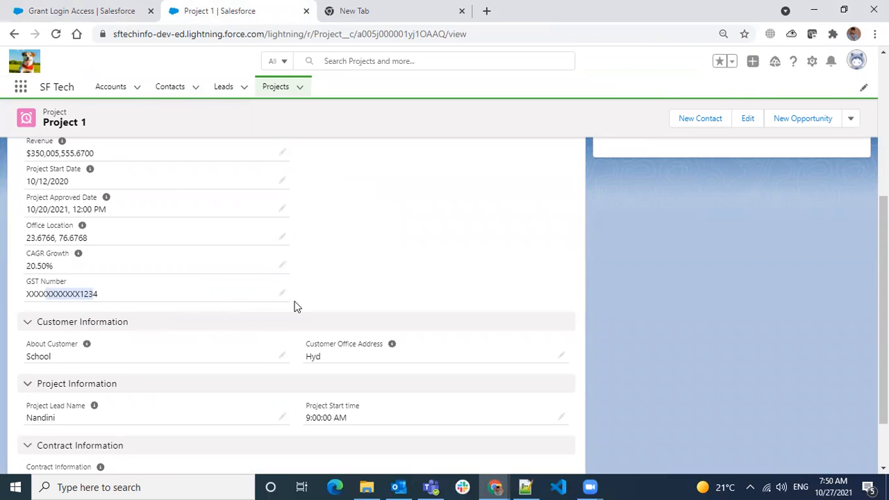
scroll(292, 327, up, 1)
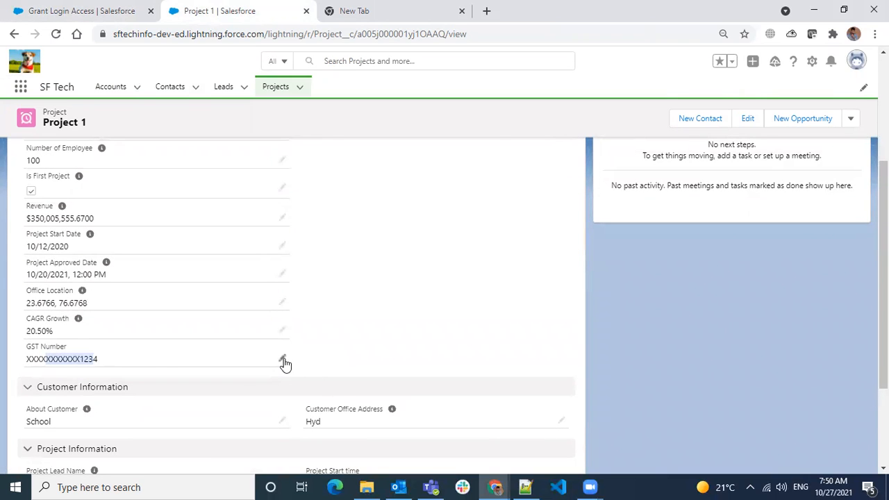
- Return to the Setup tab and open Setup Home
click(71, 10)
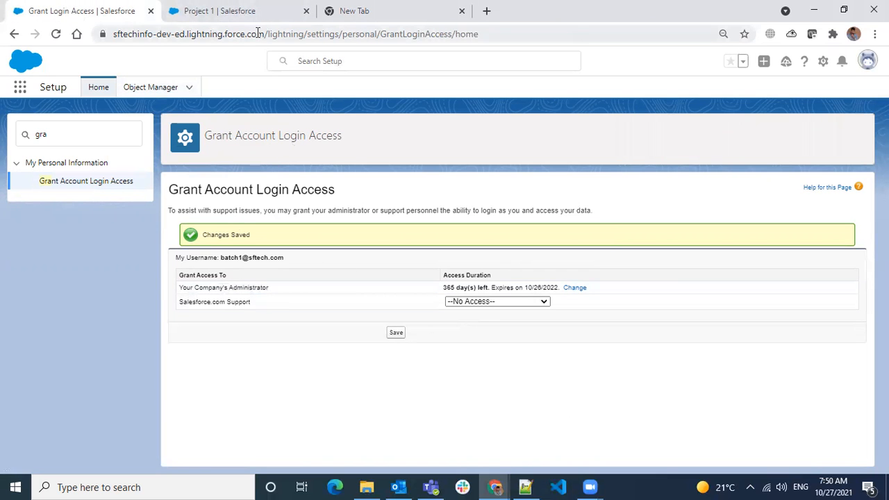
click(250, 11)
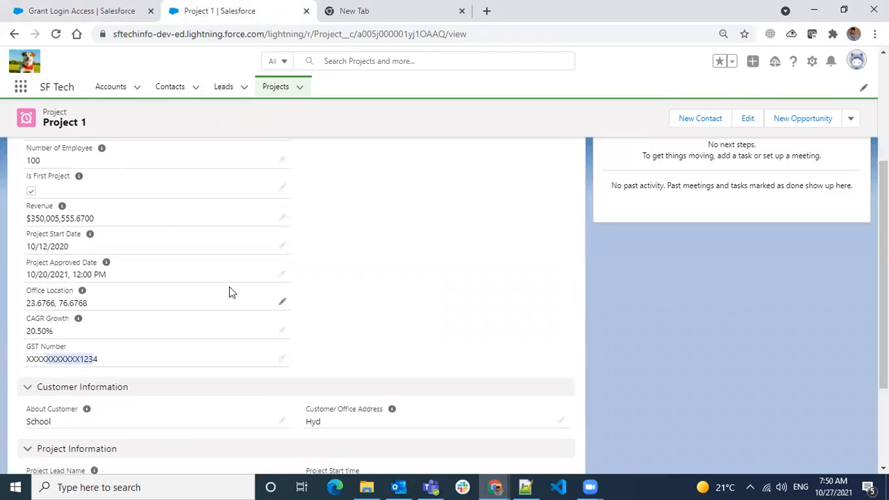
click(361, 323)
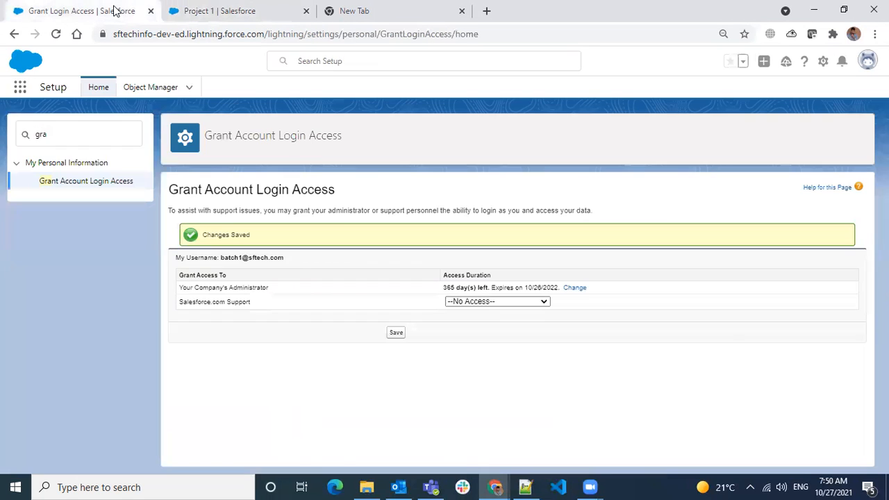
click(116, 10)
click(98, 87)
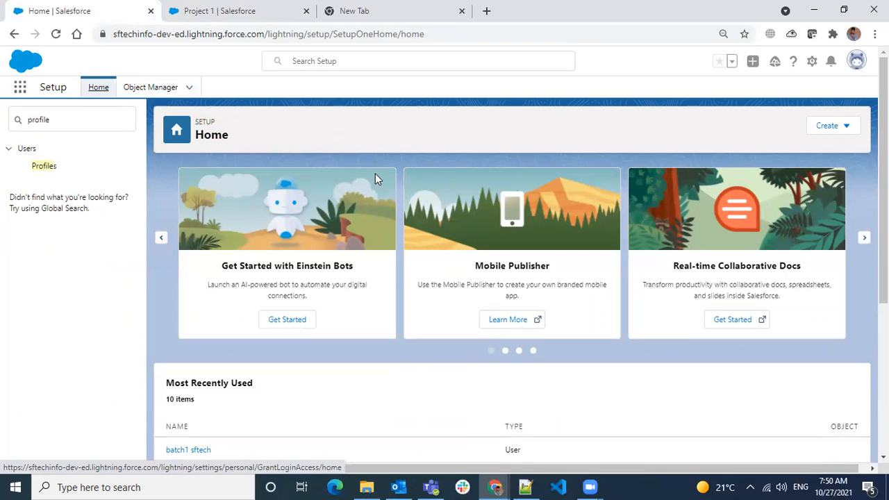
- Open Object Manager and check the Auto Number line in the Notepad++ class notes
click(163, 89)
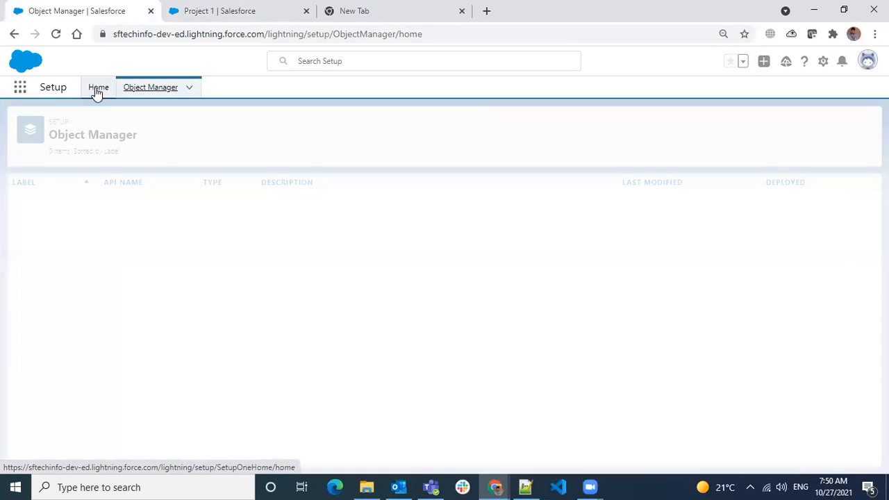
click(97, 89)
click(162, 88)
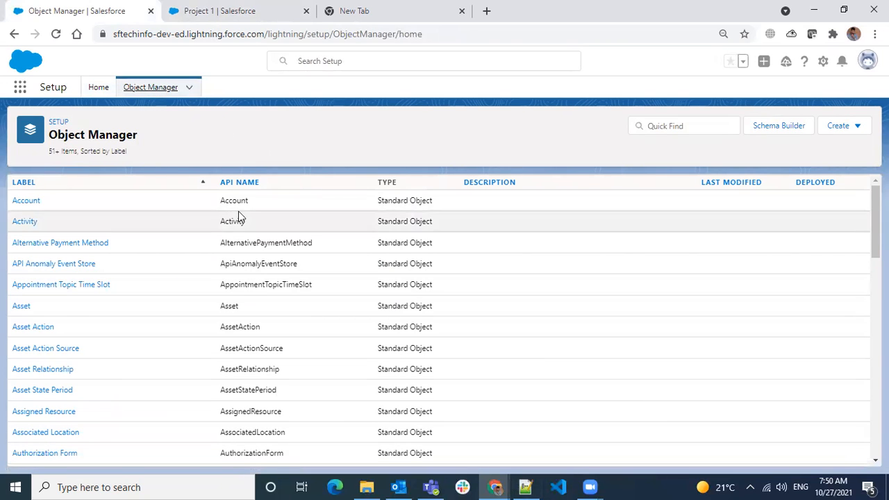
click(295, 12)
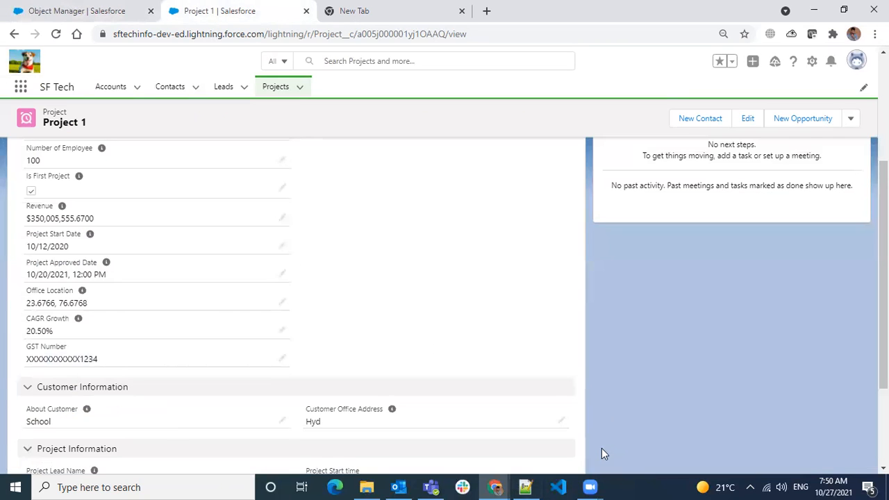
click(525, 487)
drag(102, 100, 15, 102)
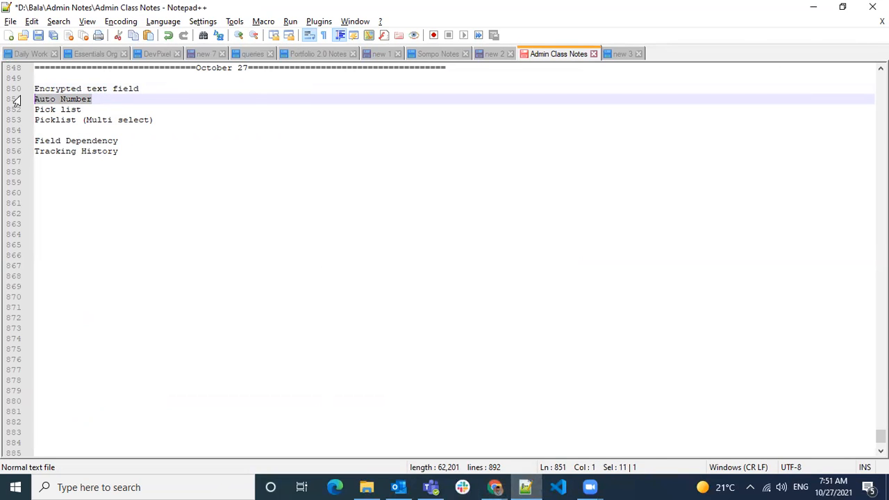
key(alt+Tab)
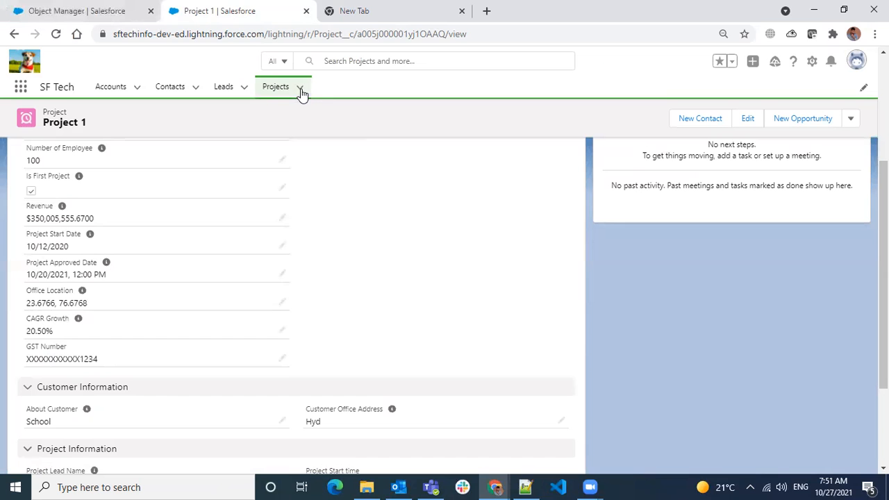
click(116, 10)
- Find 'project' in Object Manager and start a new field under Project's Fields & Relationships
click(695, 125)
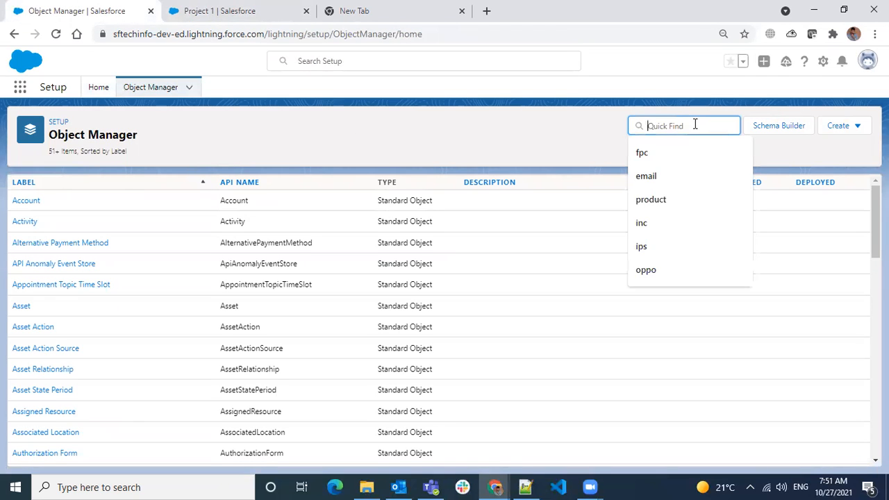
text(project)
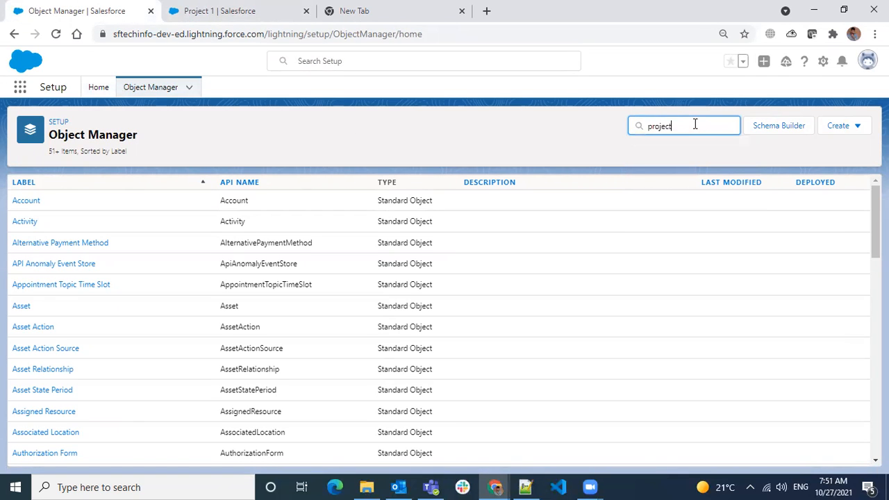
click(21, 206)
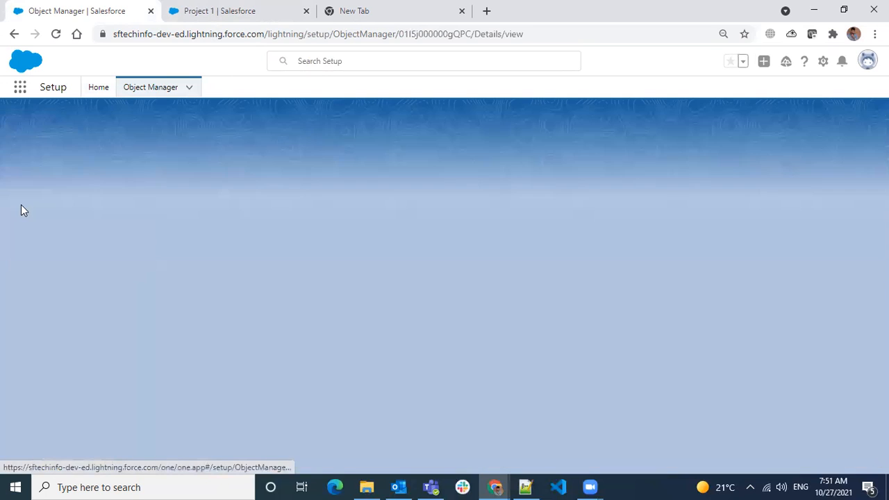
click(66, 207)
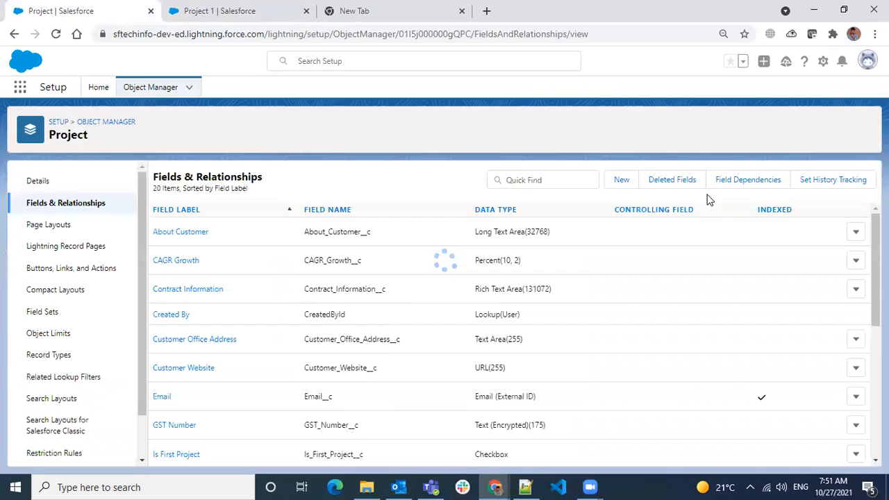
click(625, 181)
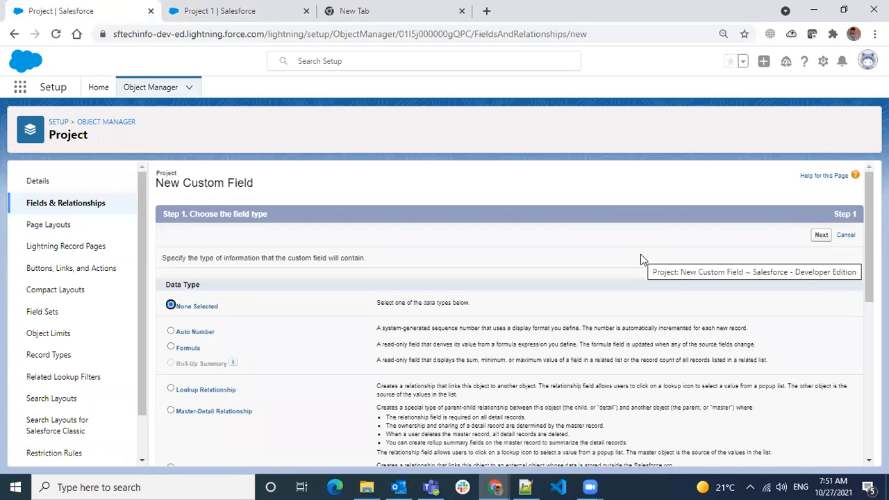
- Select Auto Number as the Project field's data type and read its description
click(195, 332)
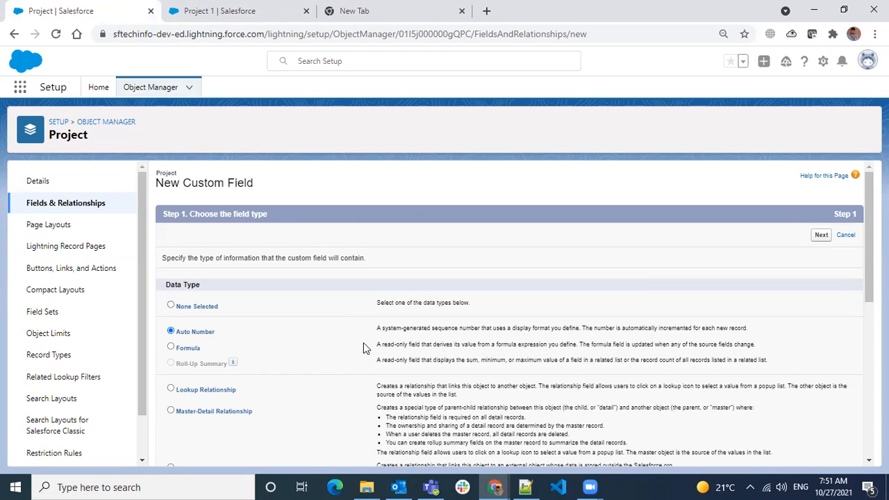
drag(397, 330, 733, 332)
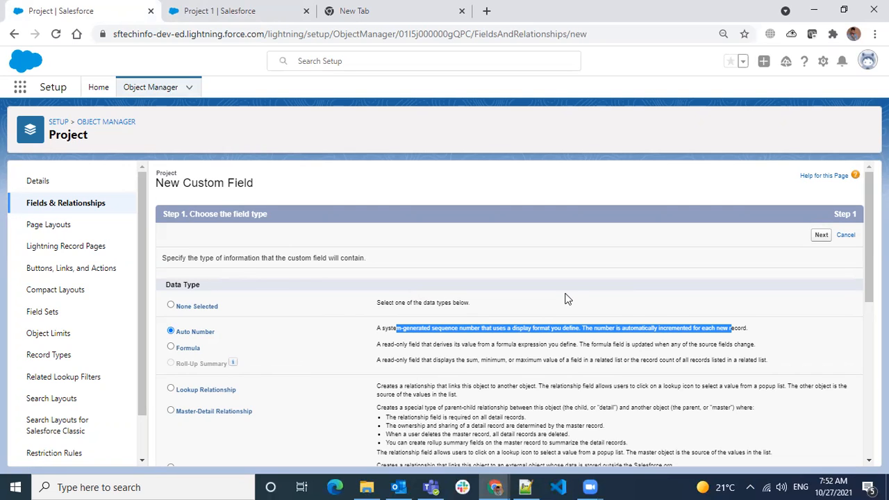
scroll(528, 339, down, 8)
scroll(524, 340, up, 8)
- On Step 2, enter the label 'Project Id' so the field name fills as Project_Id
click(821, 236)
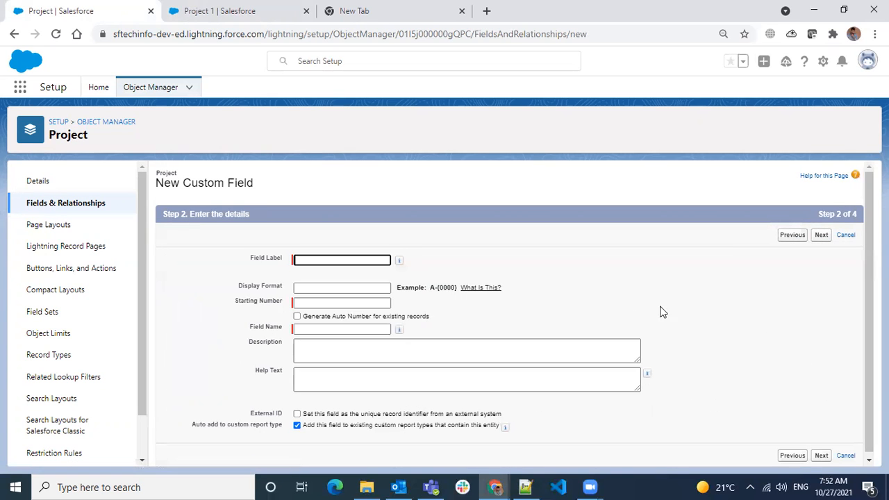
click(347, 259)
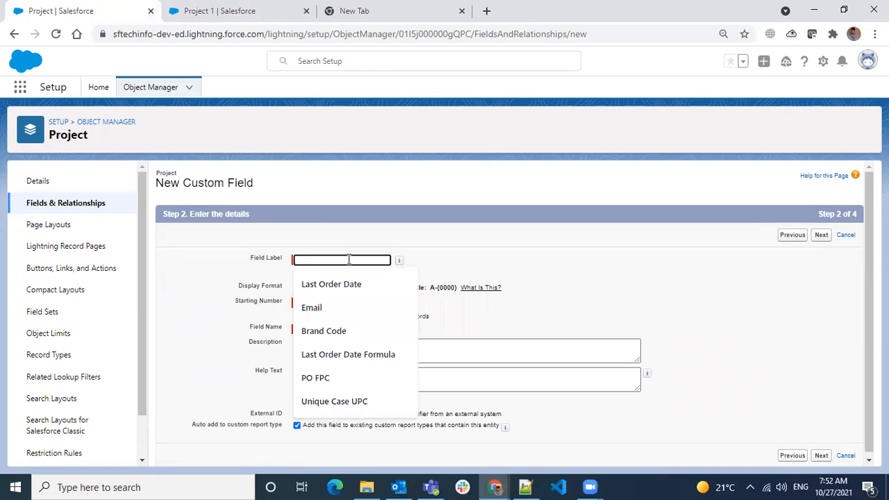
text(Project)
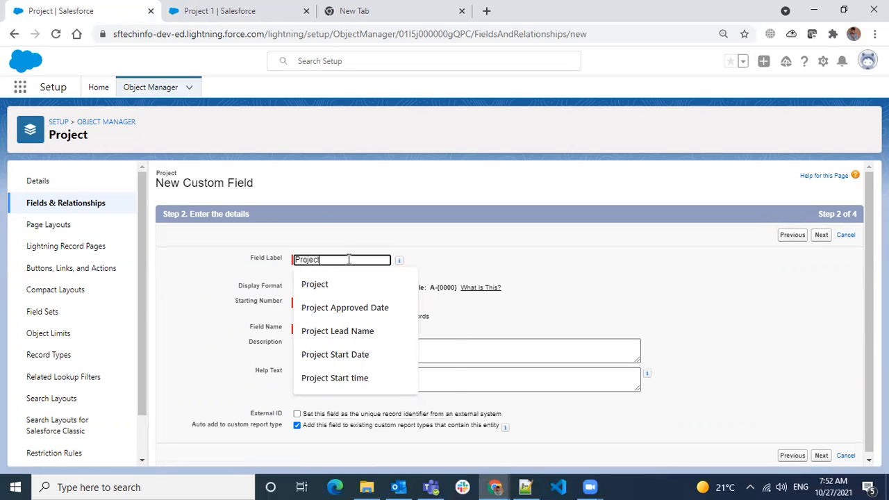
text( Id)
click(476, 254)
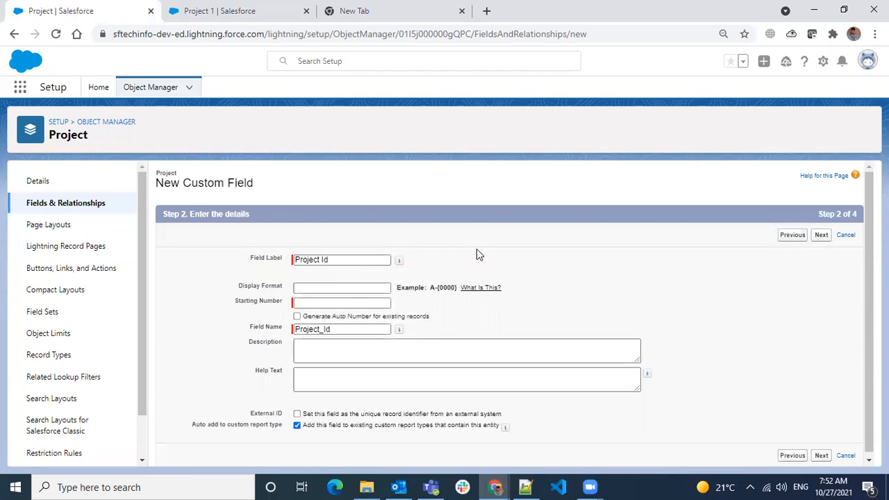
click(339, 289)
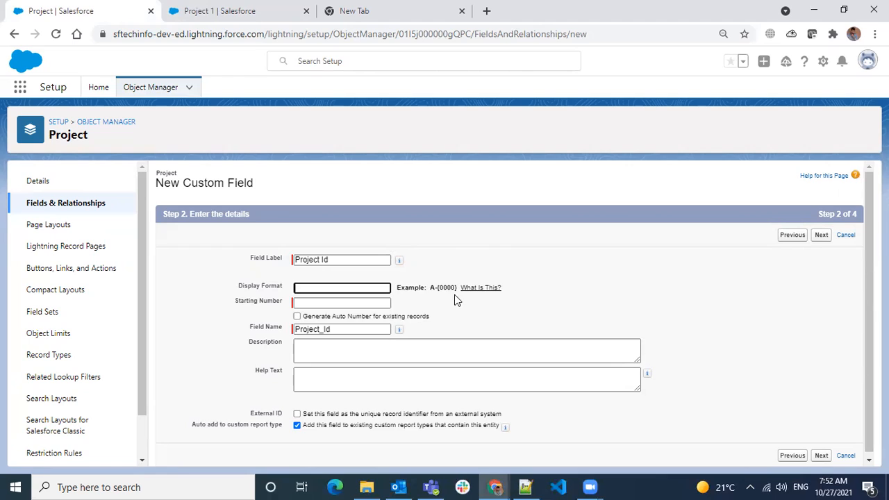
drag(431, 287, 459, 287)
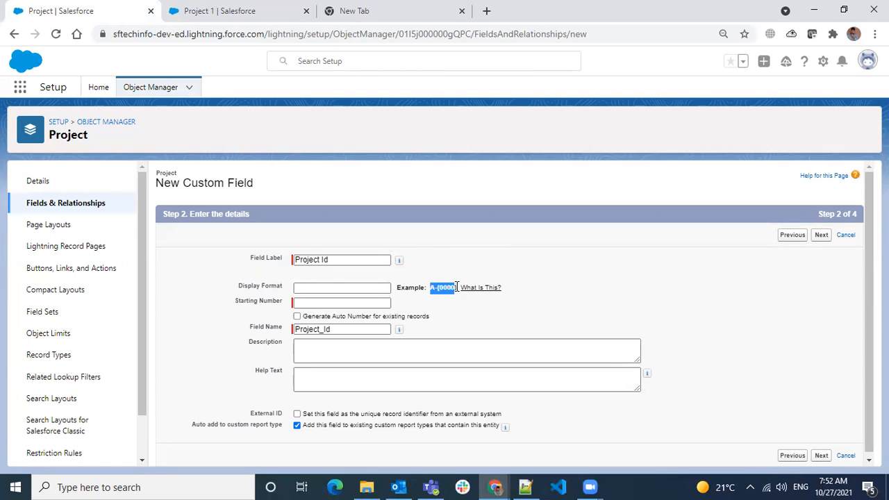
- Start the display format with an {00000} sequence placeholder and a {YYYY} year part
click(349, 287)
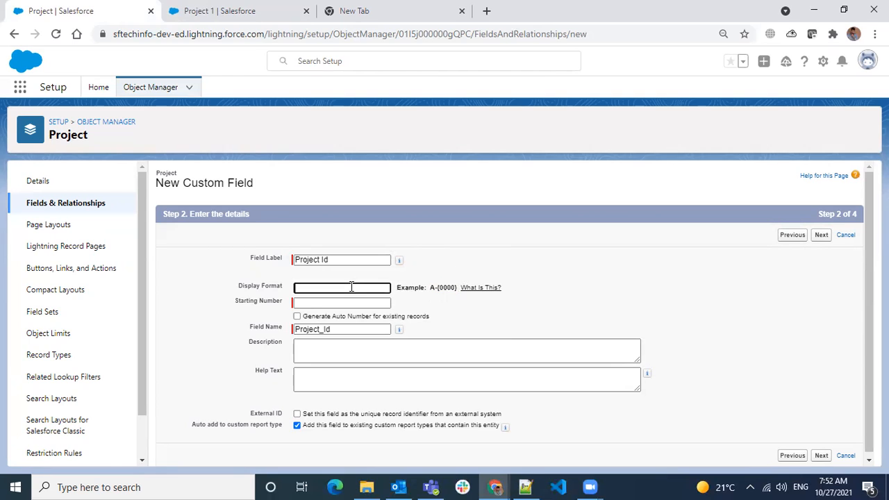
text(A-{00000)
key(BackSpace)
text({}YYYY)
- Add {MM} and {DD} parts and replace the leading A with the PROJ- prefix
click(480, 287)
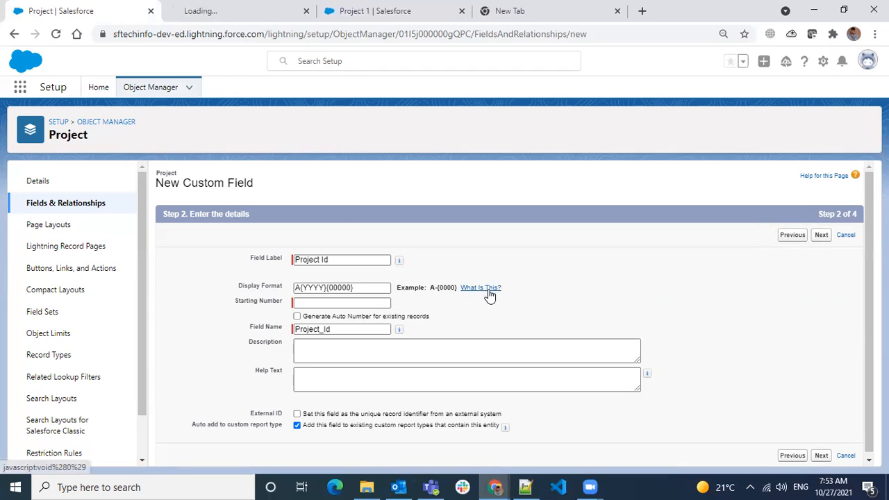
click(319, 302)
click(327, 287)
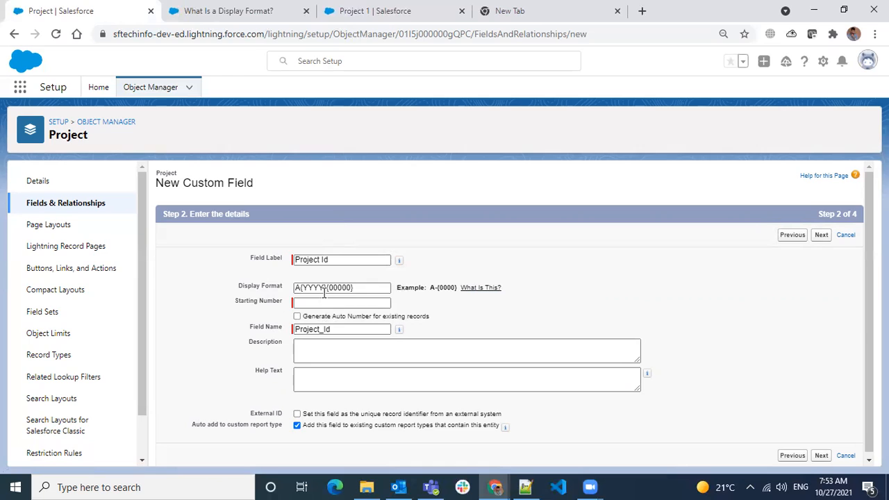
text(-{MM}{)
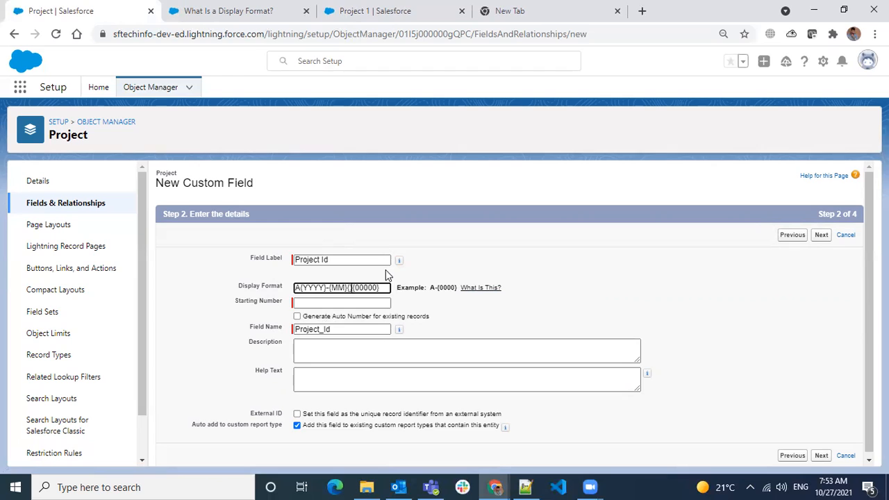
text(DD)
text(})
text(-)
key(shift+Left)
key(shift+Left)
key(shift+Left)
key(shift+Left)
key(shift+Left)
key(shift+Left)
key(shift+Left)
key(shift+Left)
key(shift+Left)
key(shift+Left)
key(shift+Left)
key(shift+Left)
key(shift+Left)
key(shift+Left)
key(shift+Left)
key(shift+Left)
key(shift+Left)
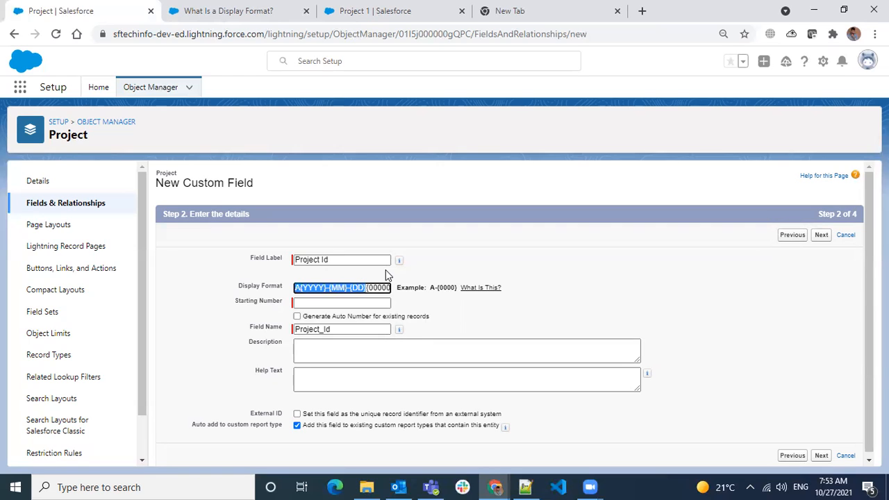
key(Right)
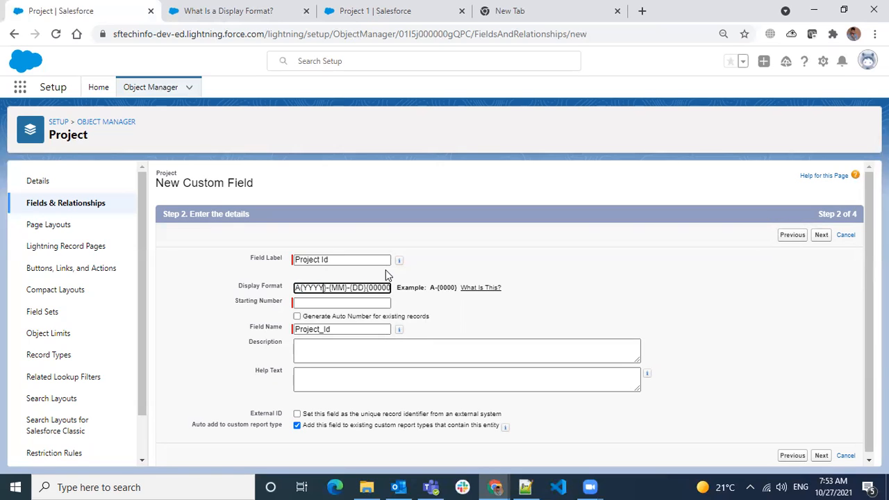
key(BackSpace)
text(PROJ-)
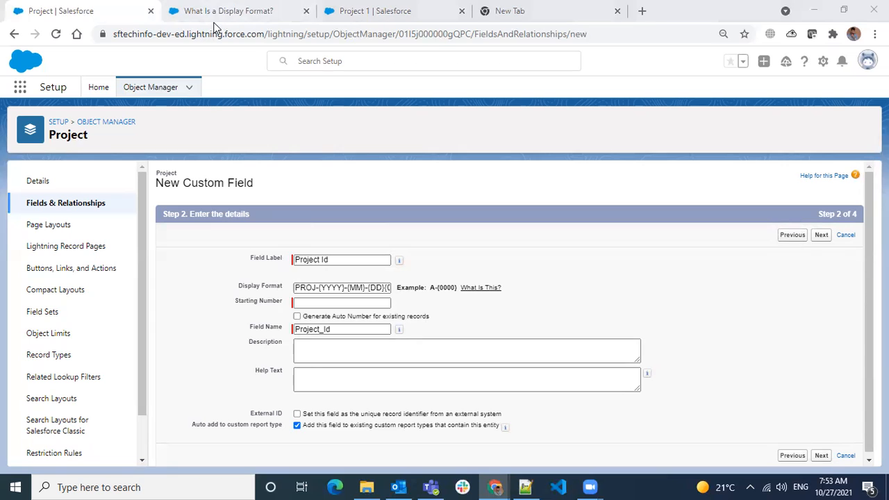
- Review the sequence, year, month and day variables on the display format help page
click(248, 16)
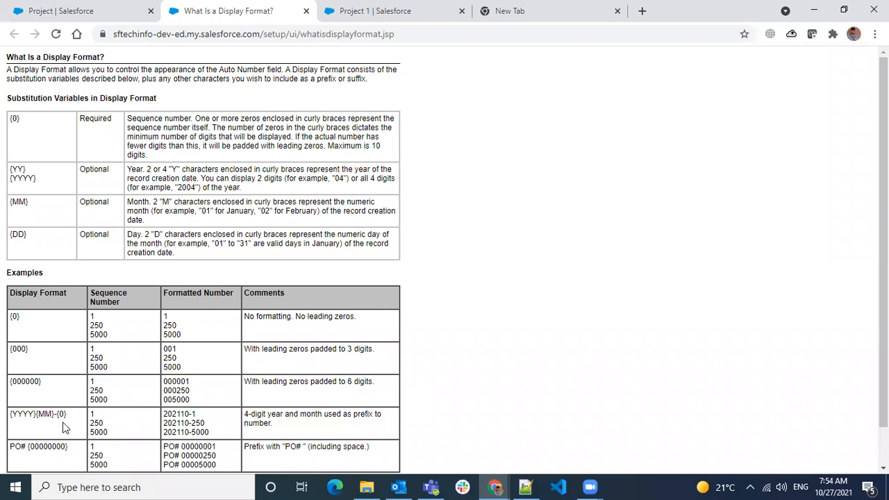
mouse_move(21, 119)
mouse_down()
mouse_move(4, 123)
mouse_move(17, 120)
mouse_up()
drag(38, 179, 12, 171)
drag(30, 203, 10, 202)
drag(42, 237, 6, 235)
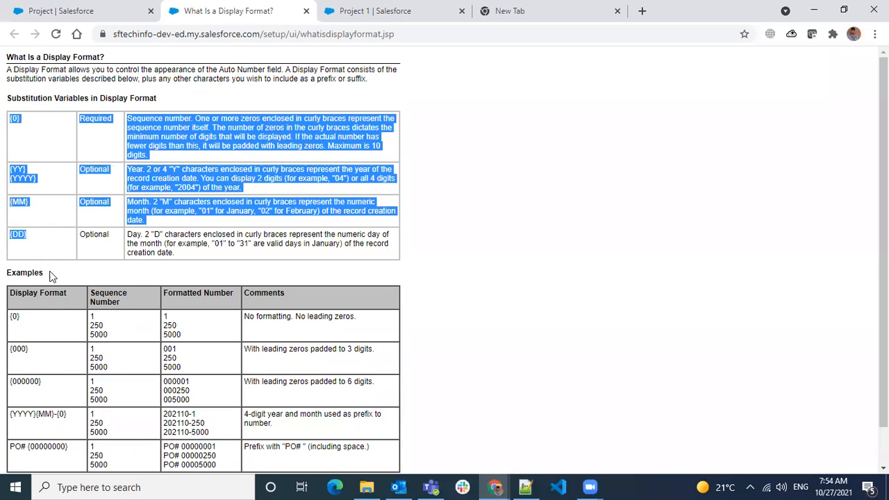
scroll(53, 273, down, 1)
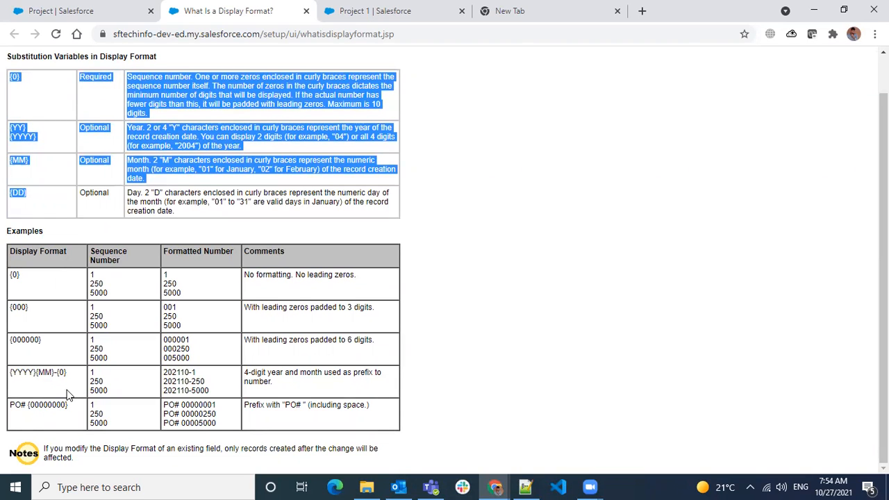
scroll(67, 395, up, 1)
click(177, 104)
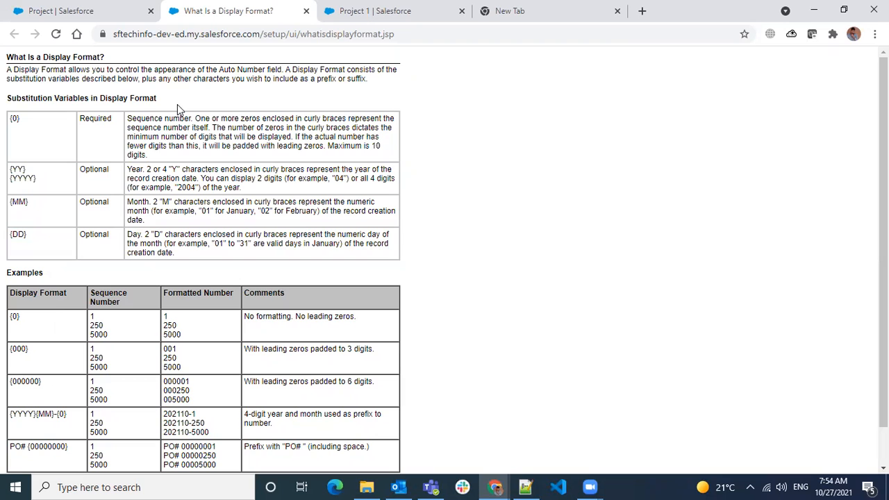
click(141, 21)
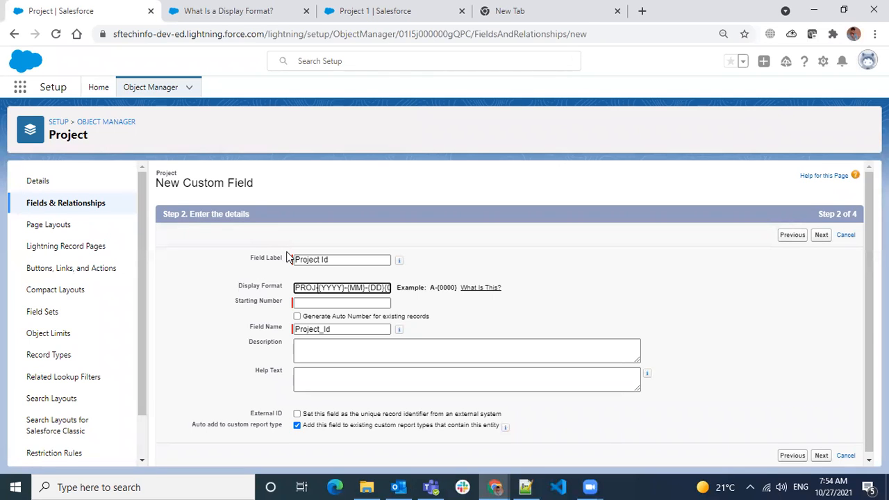
- Insert a hyphen before {00000}, giving PROJ-{YYYY}-{MM}-{DD}-{00000}
drag(355, 288, 437, 298)
click(366, 288)
text(-)
drag(353, 288, 258, 281)
click(497, 316)
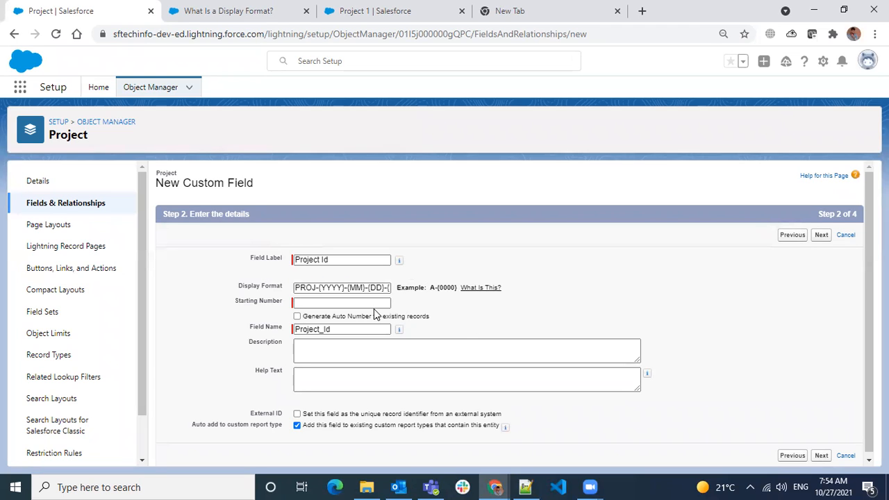
- Turn on Generate Auto Number for existing Project records
click(298, 316)
click(298, 316)
click(298, 317)
drag(367, 287, 413, 289)
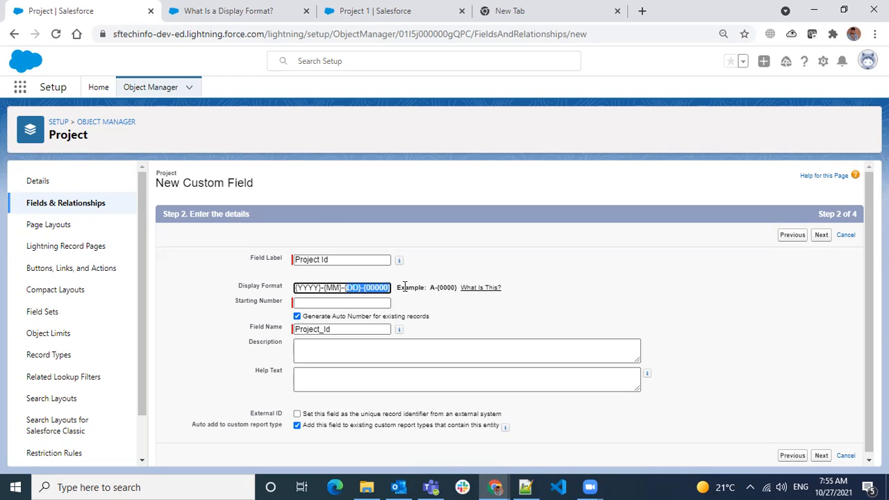
click(367, 287)
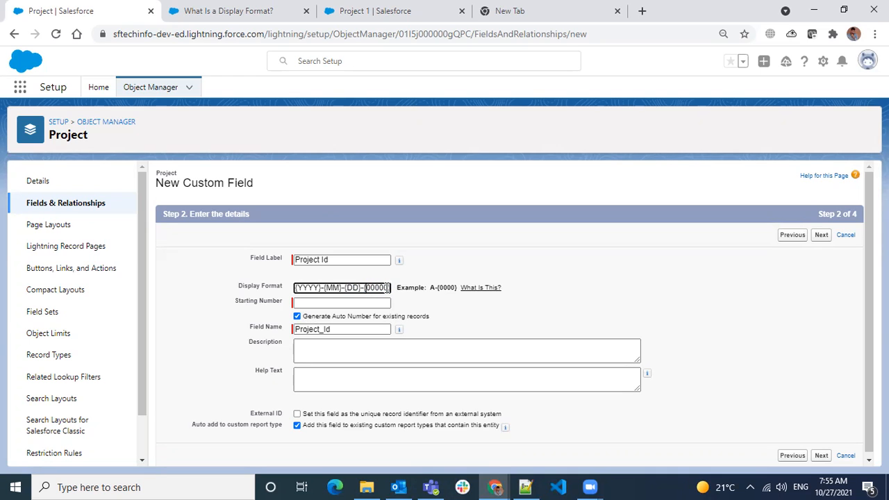
- Set the Project Id starting number to 45000
click(360, 304)
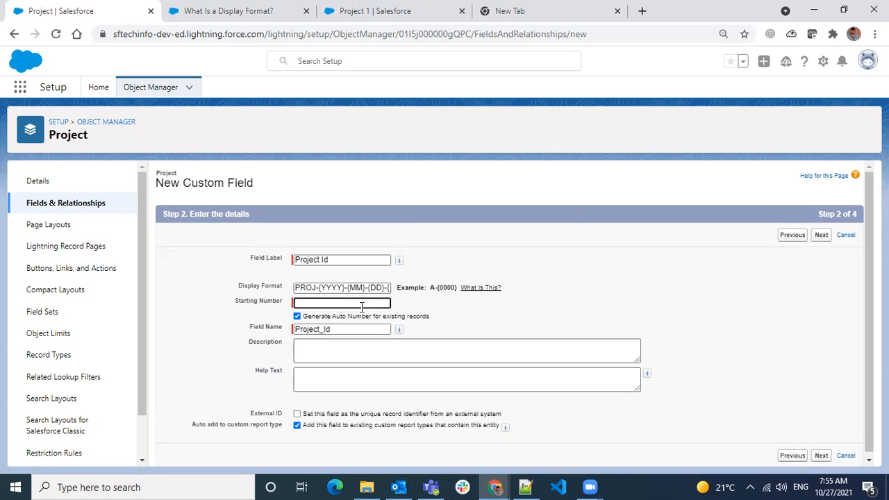
text(45000)
drag(376, 287, 447, 274)
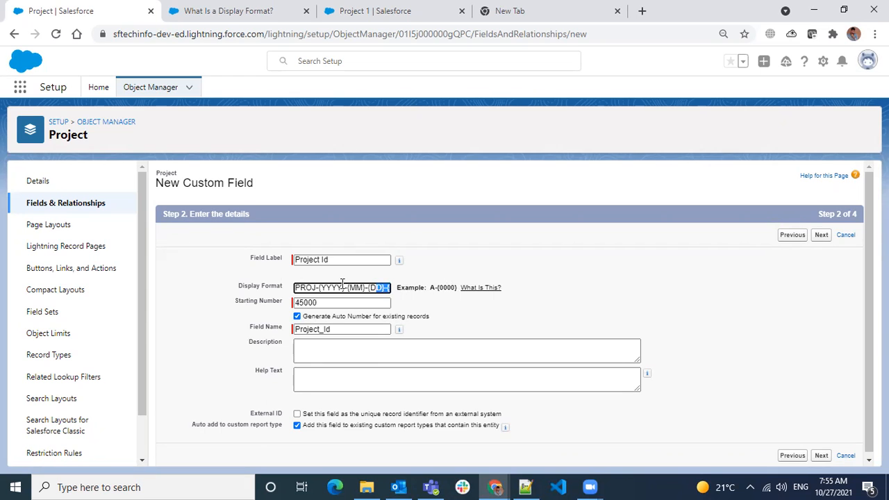
drag(336, 288, 459, 289)
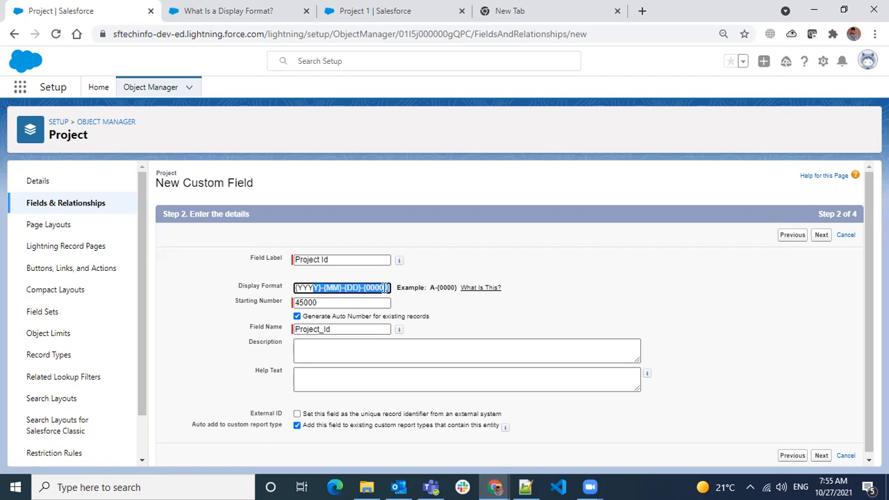
click(304, 303)
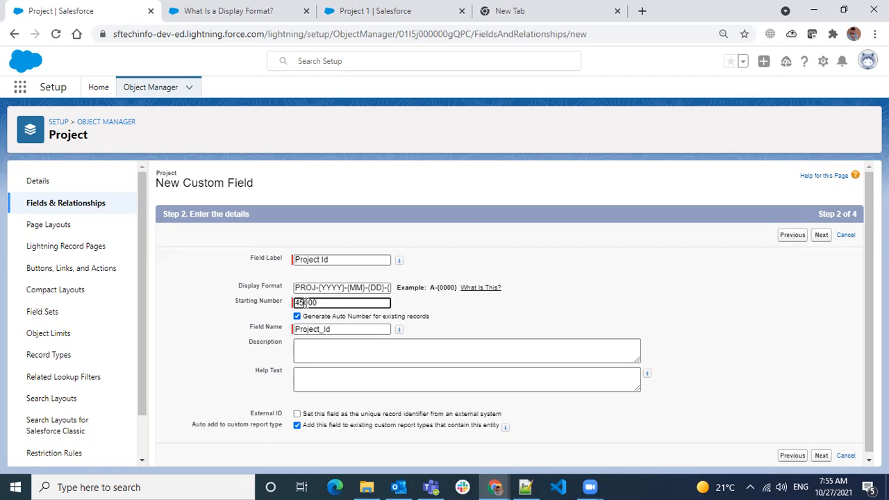
drag(319, 303, 267, 309)
- Describe Project Id as generating a unique id per Project Record; help text 'This is your Project ID'
click(380, 345)
text(This fiel)
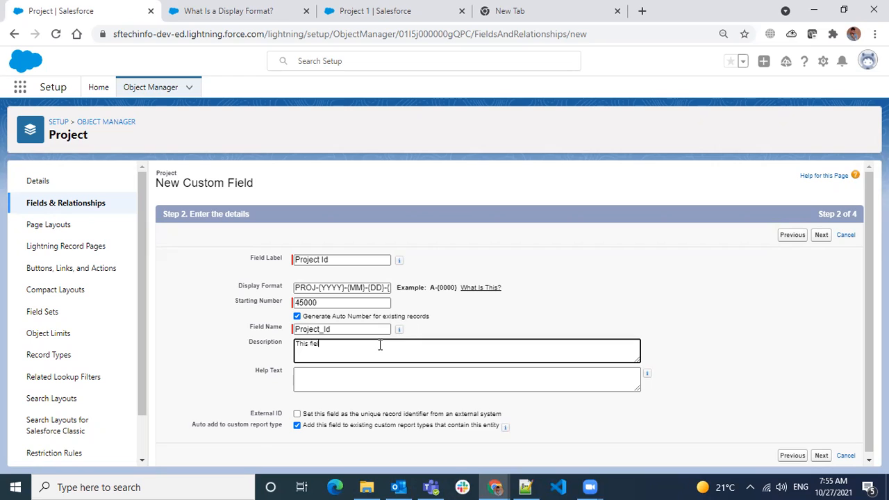
text(d is ysed to generate a unique Project Id from each Project Record)
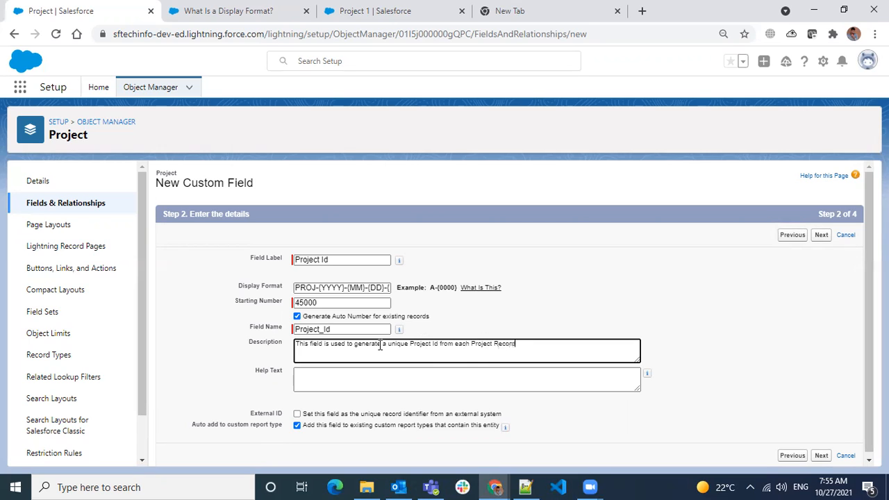
click(357, 386)
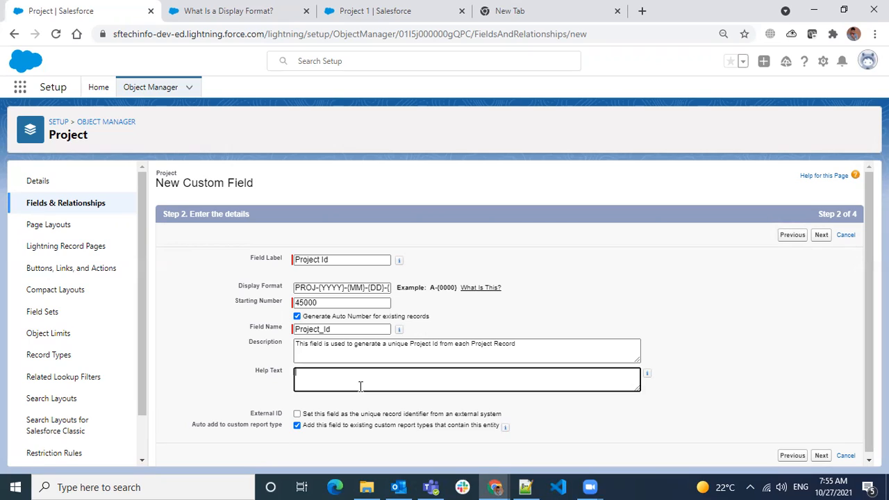
text(This is your Project ID)
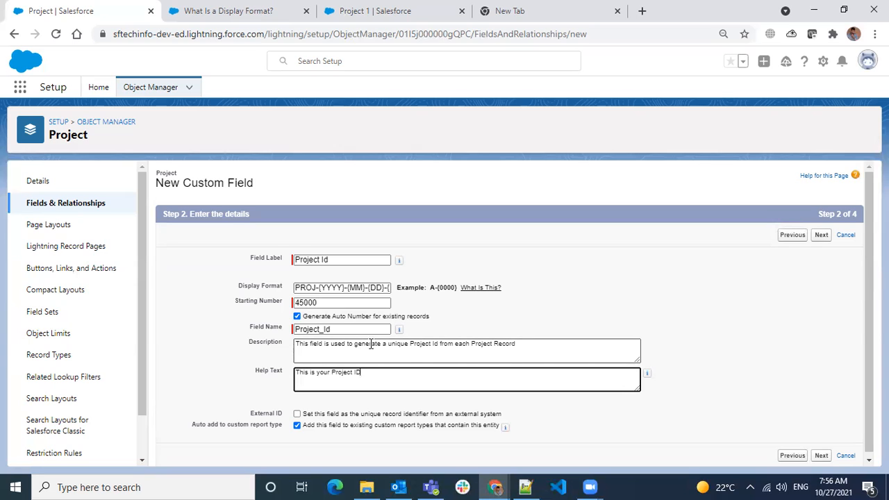
scroll(371, 344, down, 1)
drag(258, 410, 280, 410)
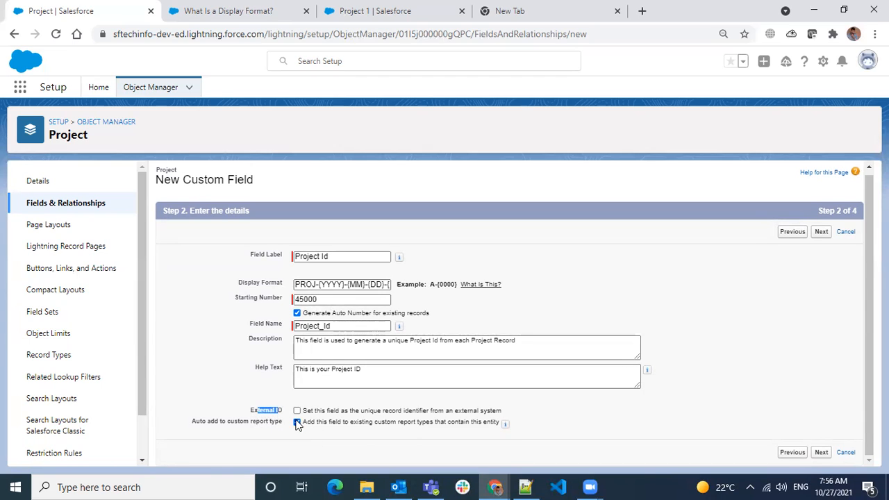
- Keep default security and Project Layout, save Project Id, and confirm numbering existing records
click(821, 452)
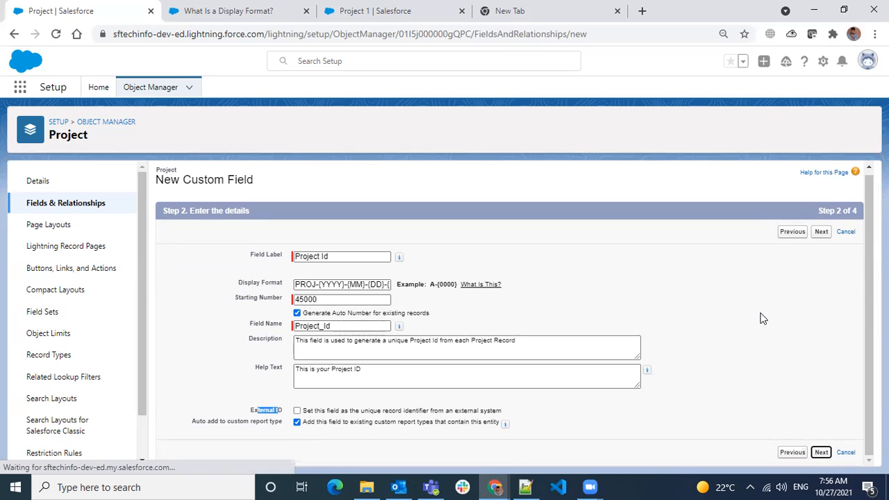
click(823, 238)
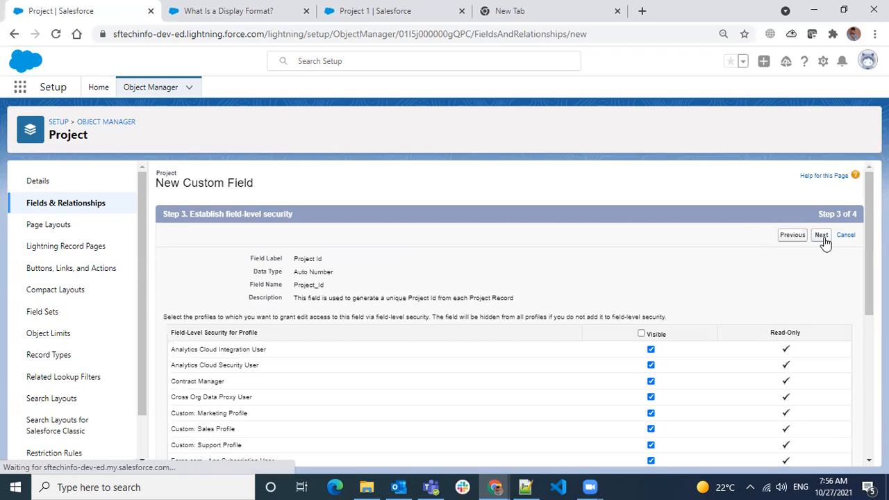
click(830, 237)
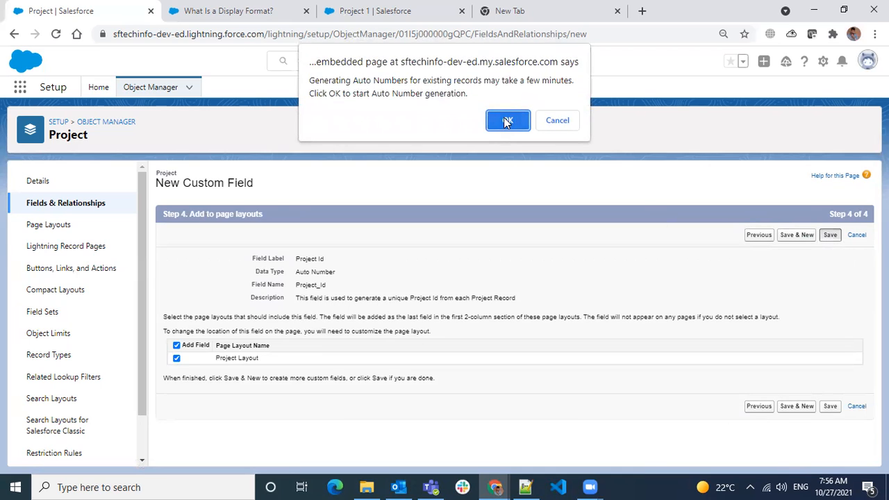
drag(507, 80, 392, 103)
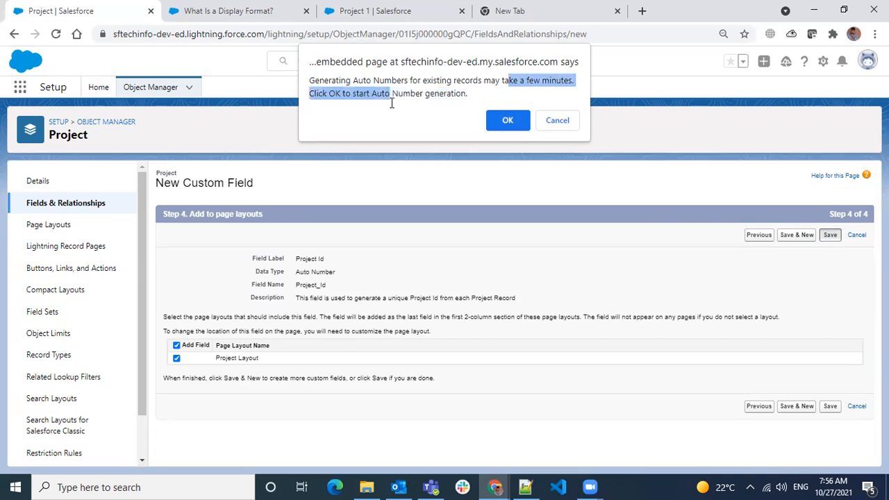
click(509, 121)
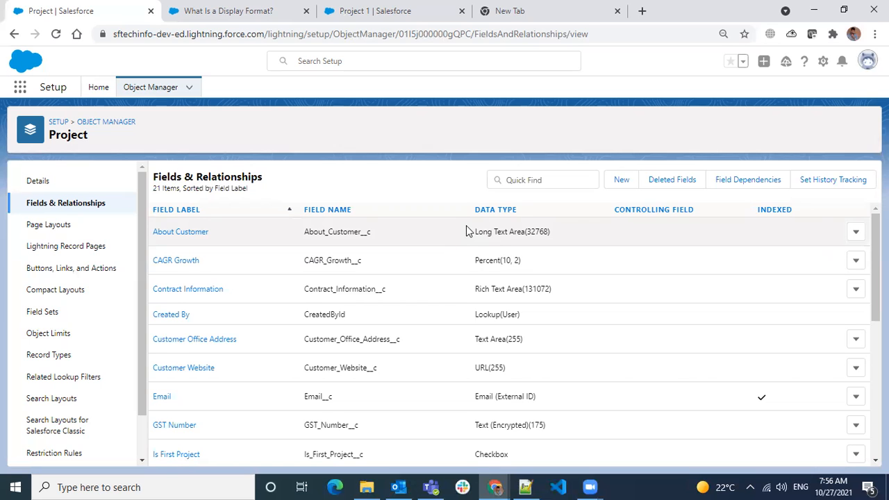
click(248, 24)
key(ctrl+Tab)
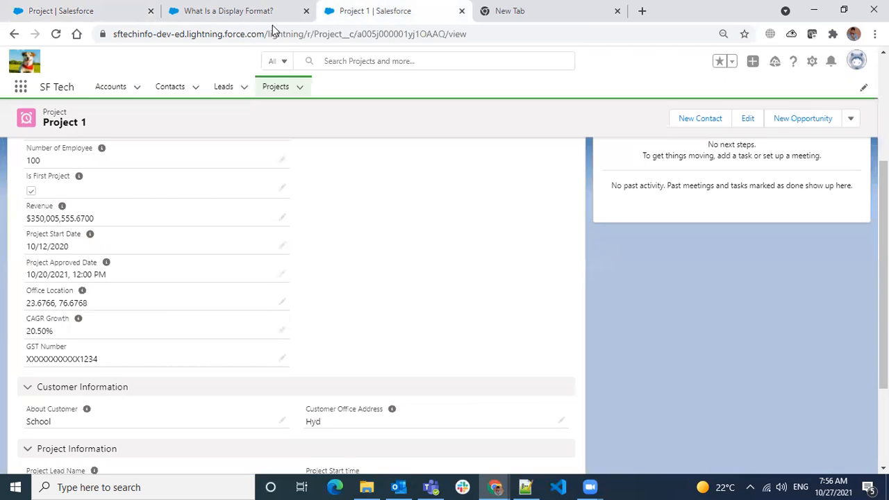
click(56, 33)
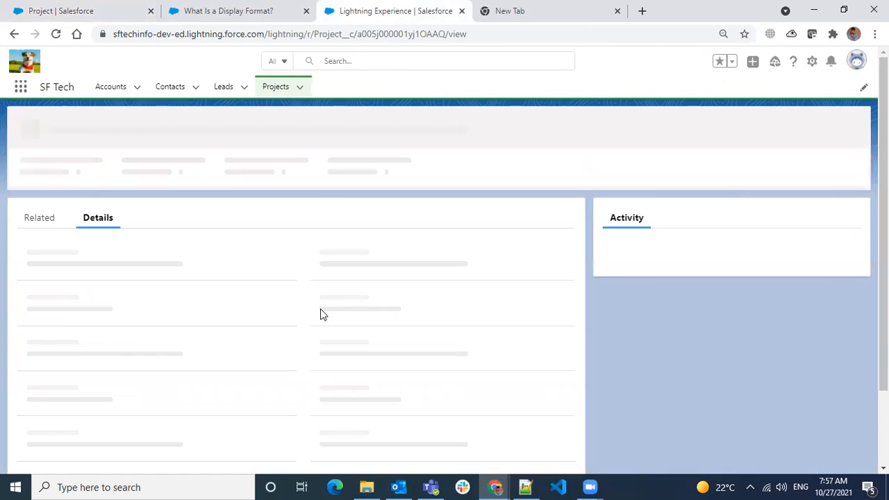
scroll(321, 315, down, 3)
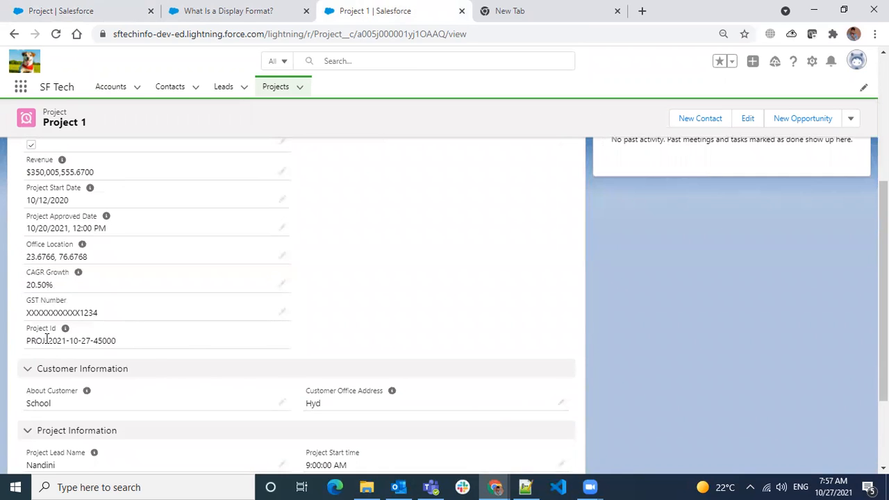
drag(45, 340, 123, 349)
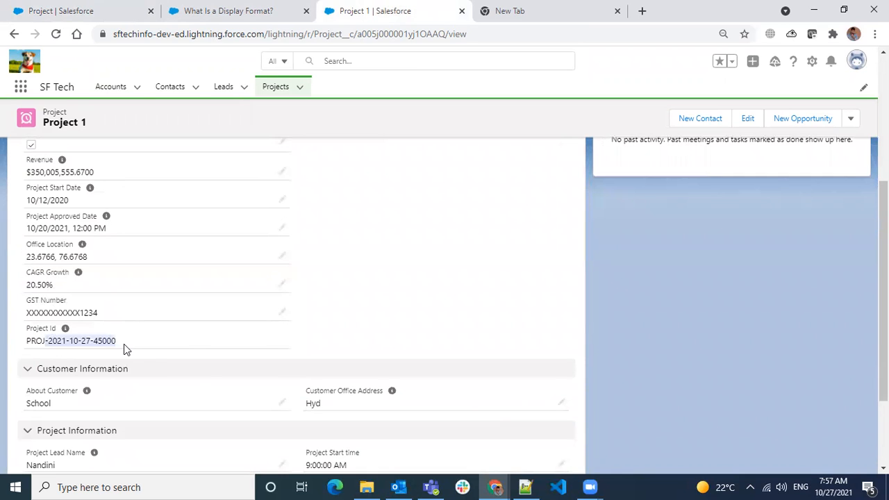
click(270, 343)
mouse_move(67, 334)
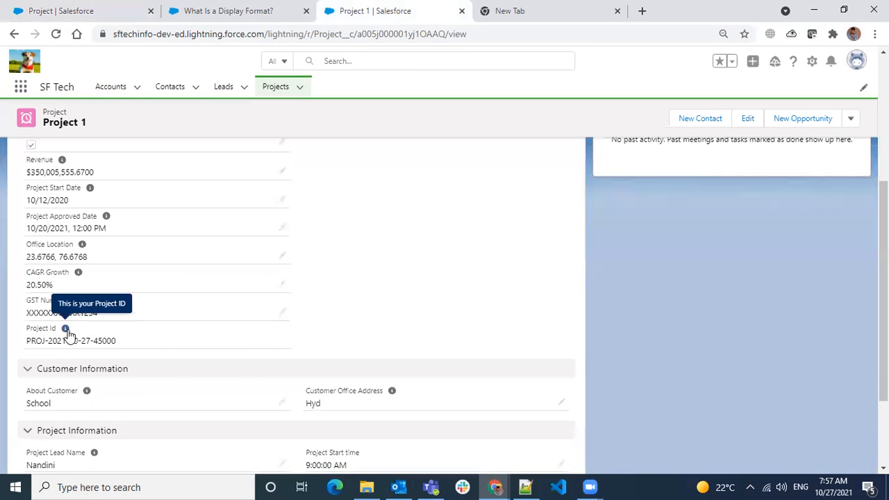
scroll(433, 313, up, 3)
scroll(799, 222, down, 1)
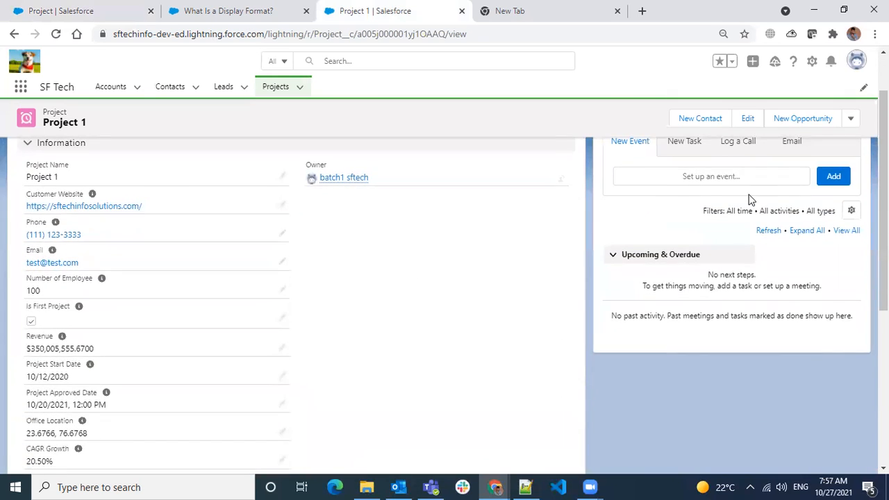
scroll(749, 200, up, 1)
click(746, 125)
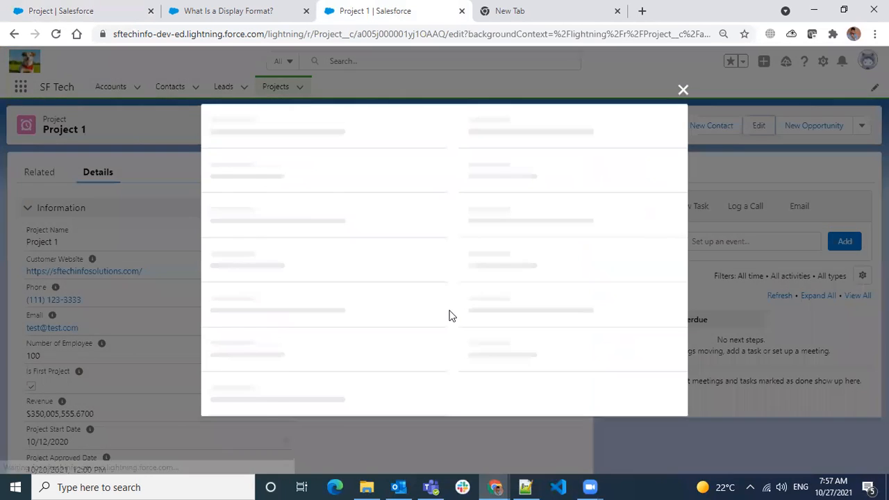
scroll(447, 314, down, 10)
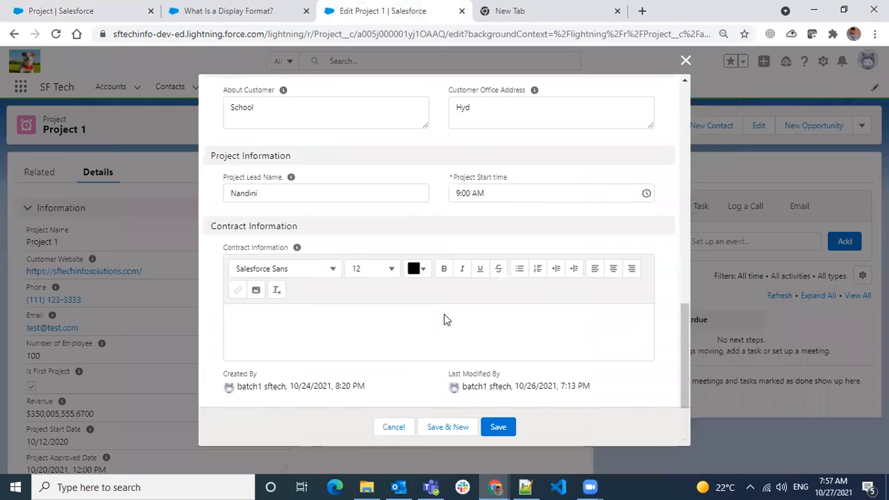
scroll(444, 314, up, 5)
drag(255, 236, 223, 236)
drag(289, 230, 333, 240)
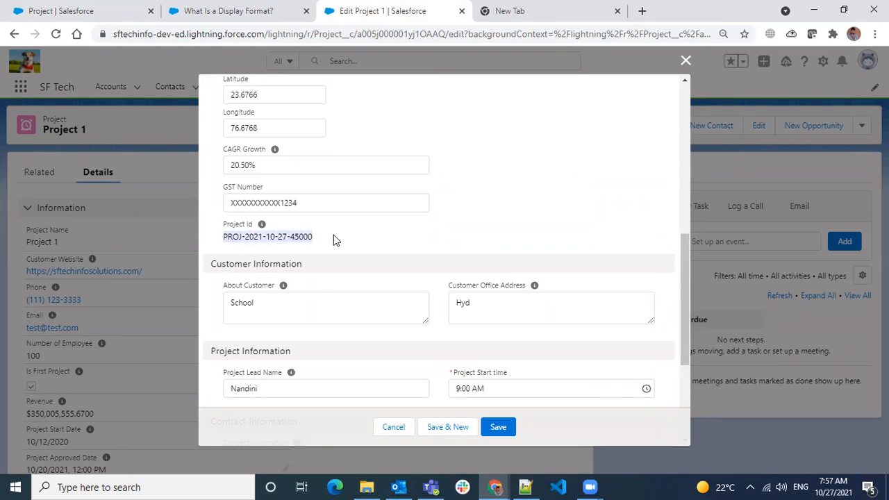
click(340, 236)
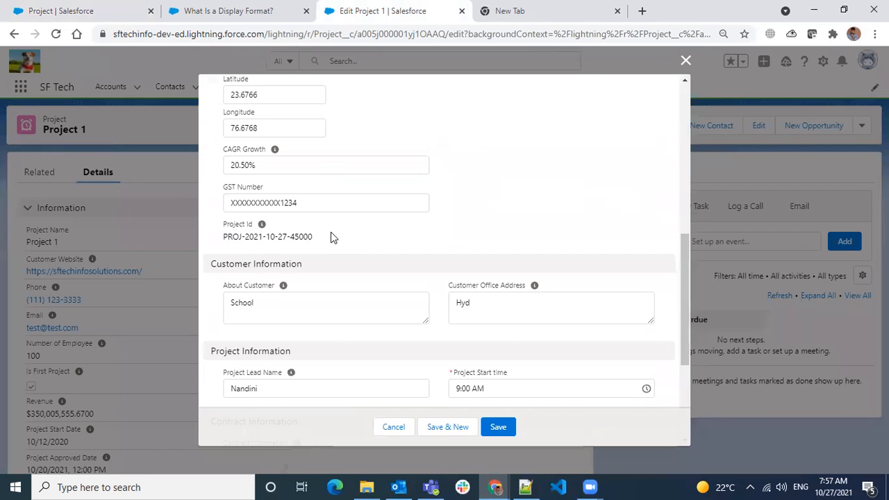
scroll(338, 234, up, 10)
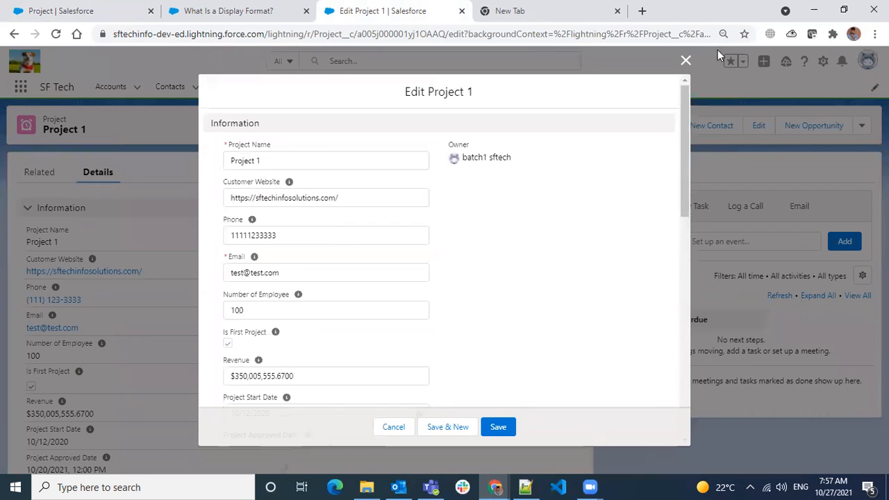
click(686, 61)
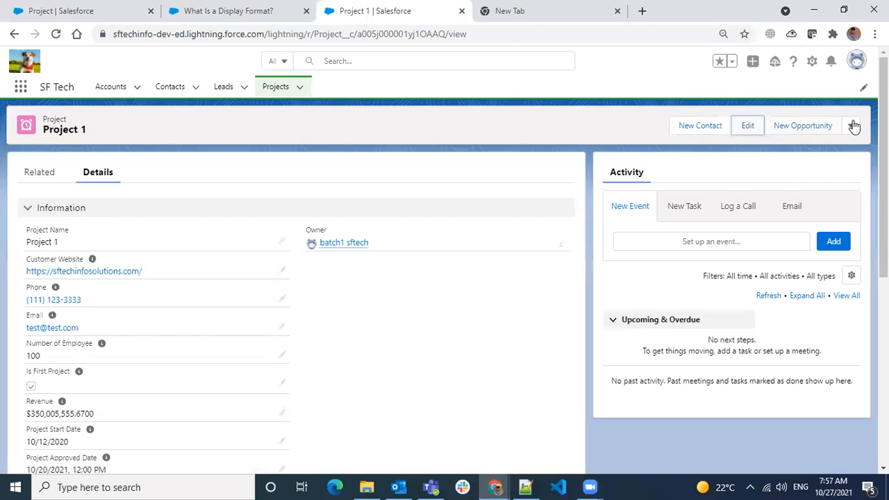
click(852, 125)
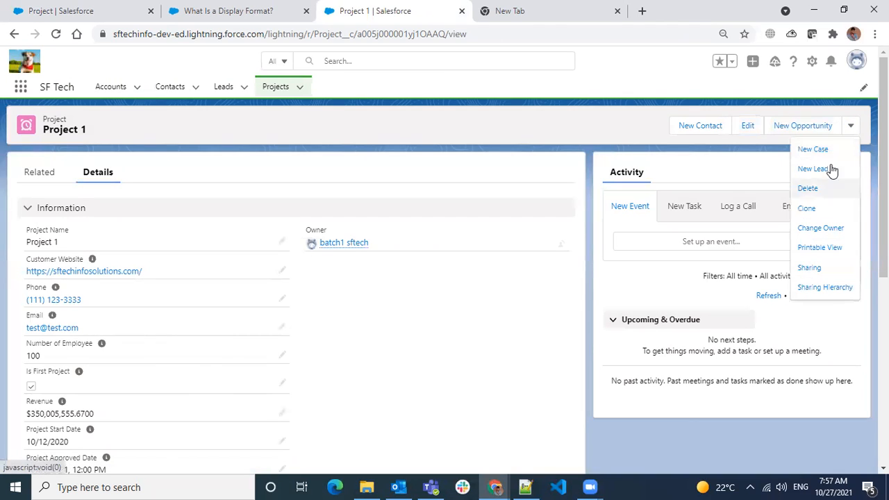
click(809, 210)
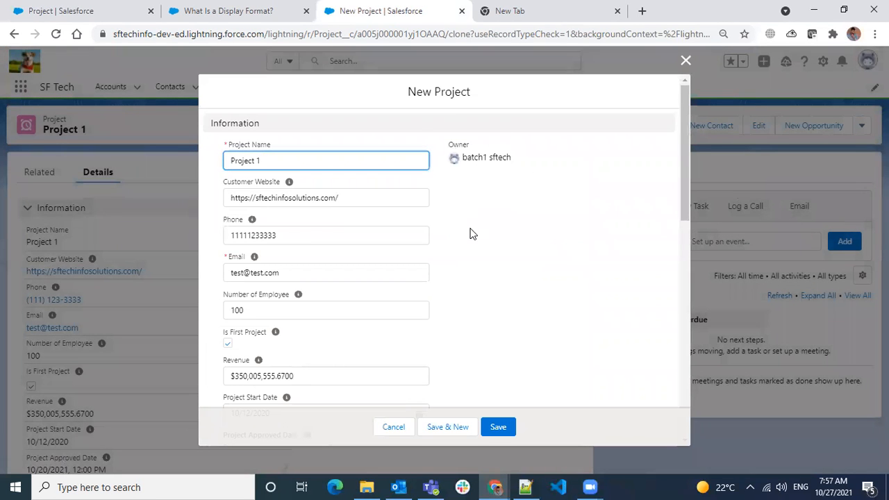
scroll(272, 202, down, 5)
scroll(272, 202, down, 4)
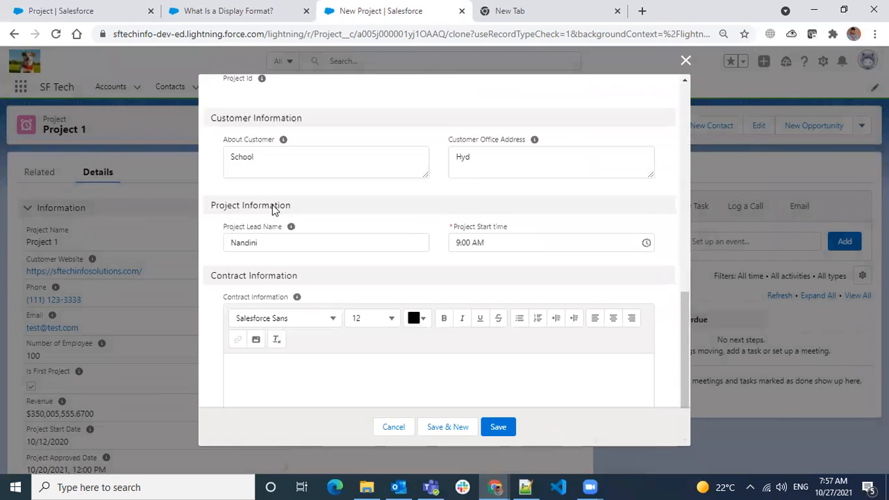
scroll(365, 262, up, 3)
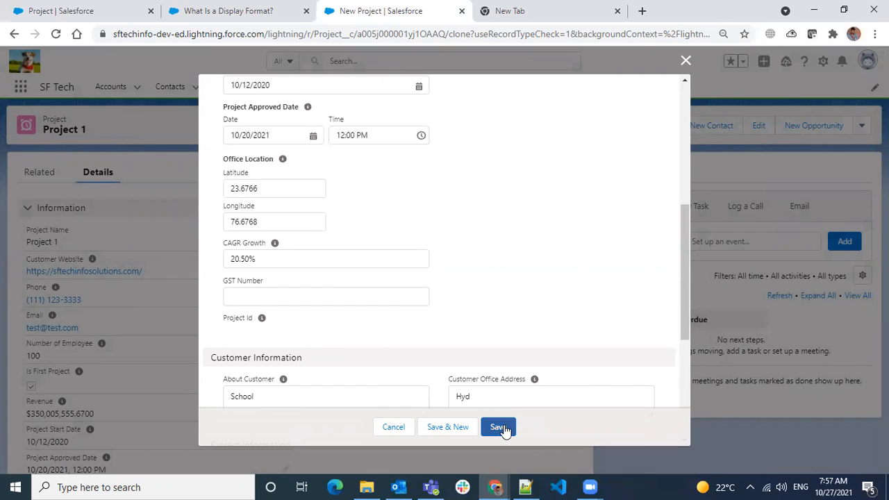
click(296, 296)
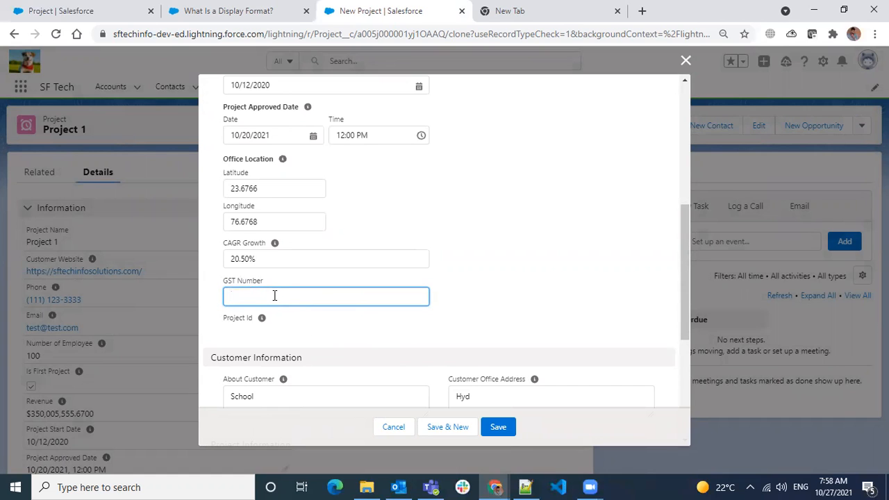
text(GST99999999999)
click(535, 299)
scroll(535, 299, up, 5)
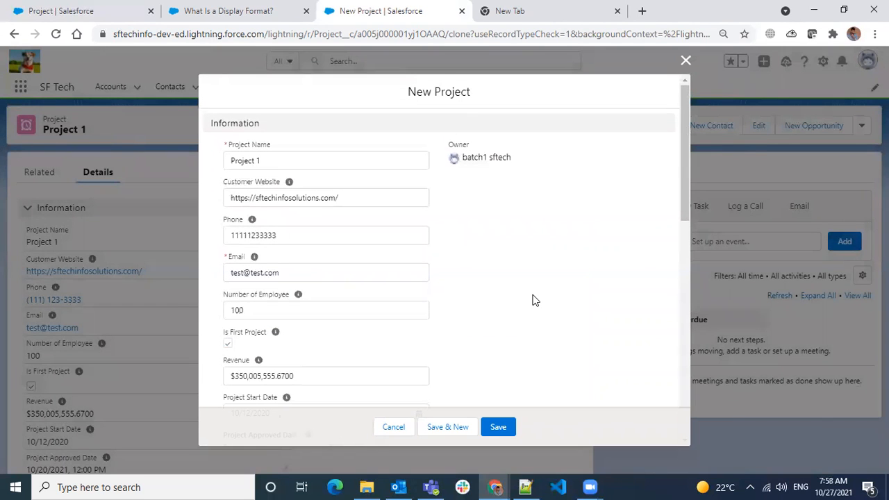
- Rename the clone to Project 2 and update its phone, email, and employee count to 200
click(355, 235)
key(BackSpace)
text(22)
click(297, 151)
text(2)
click(526, 247)
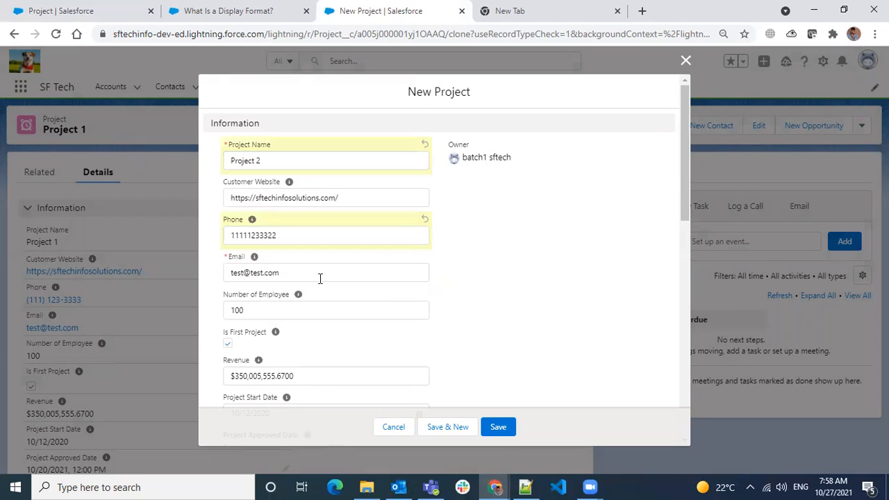
click(248, 273)
text(2)
click(546, 279)
drag(270, 310, 208, 310)
text(200)
click(556, 292)
- Save Project 2 and check its Project Id ends in sequence number 45001
scroll(378, 270, down, 4)
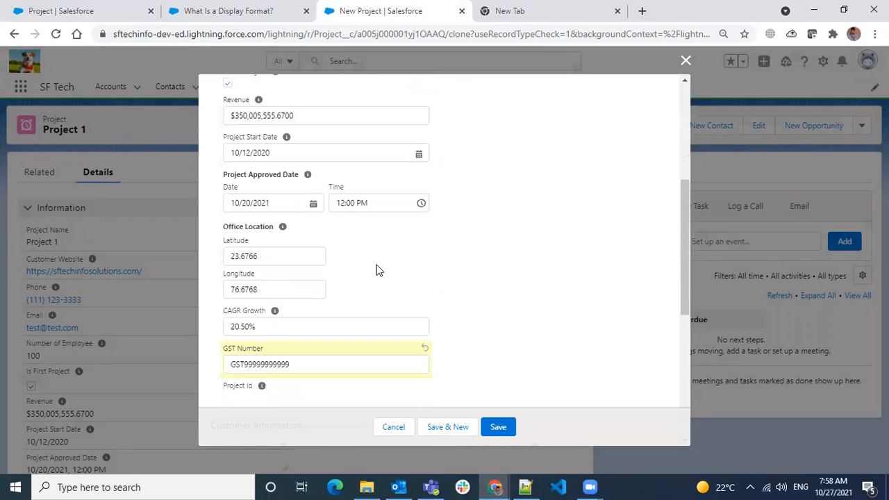
scroll(379, 269, down, 5)
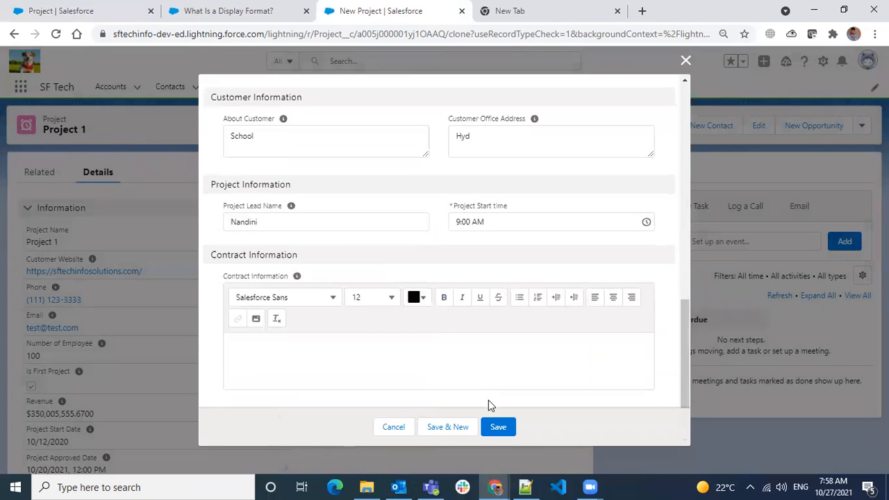
click(494, 426)
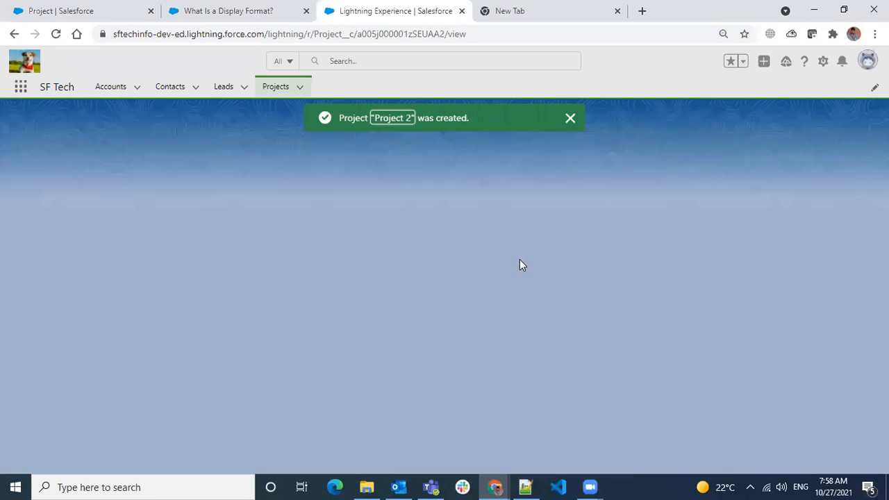
scroll(278, 361, down, 5)
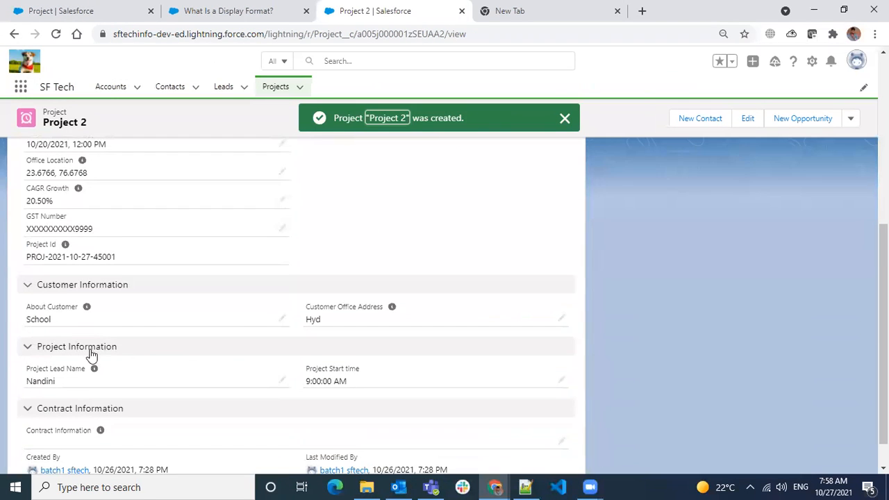
drag(119, 221, 91, 221)
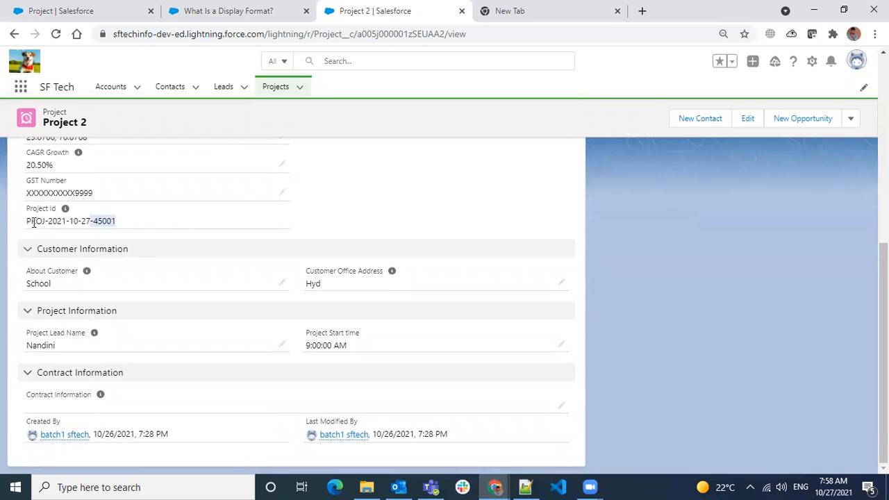
- Highlight the PROJ-2021-10-27 prefix, 2021-10-27 date and 45001 sequence in Project 2's Project Id
drag(27, 220, 90, 217)
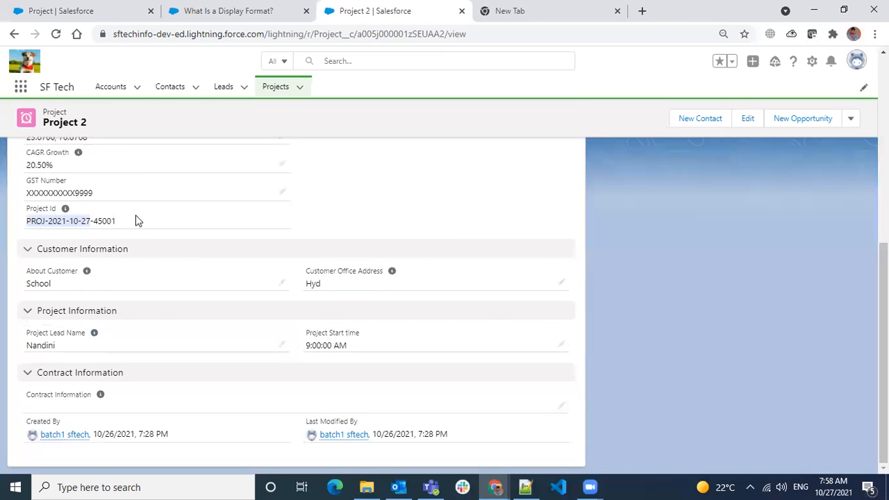
click(29, 221)
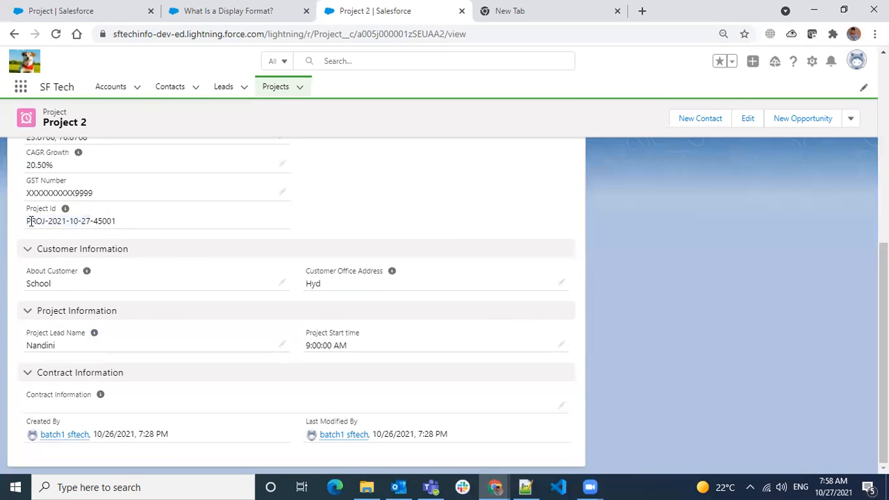
drag(27, 220, 93, 220)
click(115, 221)
drag(116, 221, 92, 220)
click(88, 221)
drag(94, 221, 128, 229)
drag(48, 221, 78, 218)
- Switch to the Admin Class Notes file in Notepad++
scroll(293, 294, up, 5)
scroll(292, 294, down, 3)
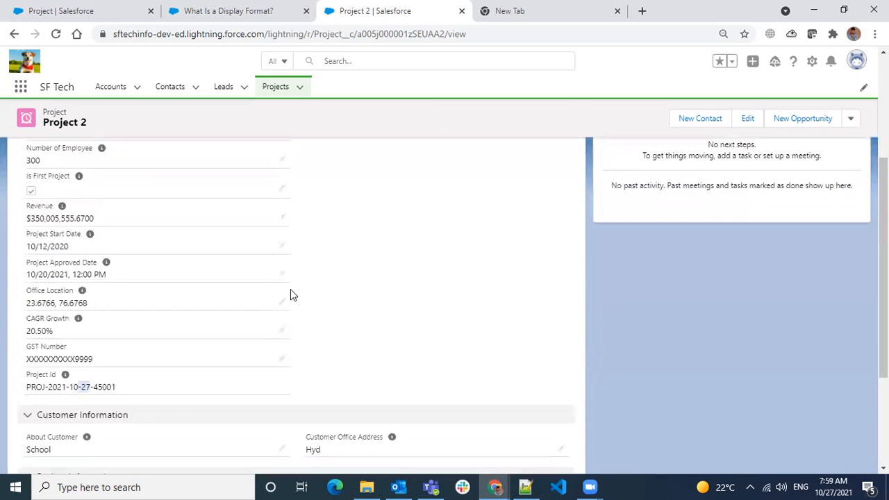
click(525, 487)
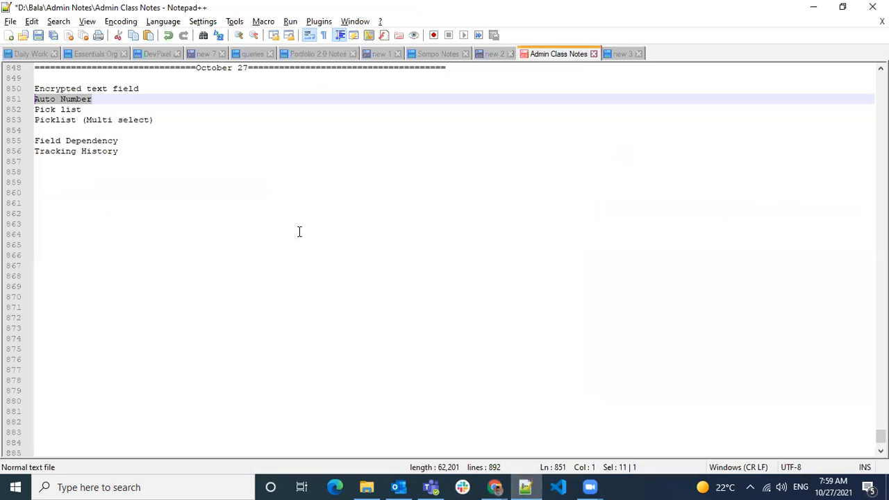
- Mark the Encrypted text field, Auto Number and Pick list lines in the class notes
click(148, 109)
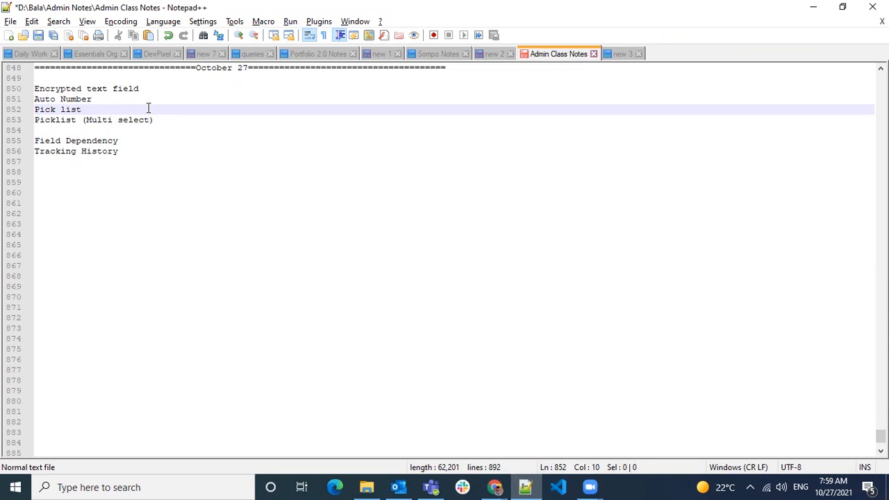
key(alt+Tab)
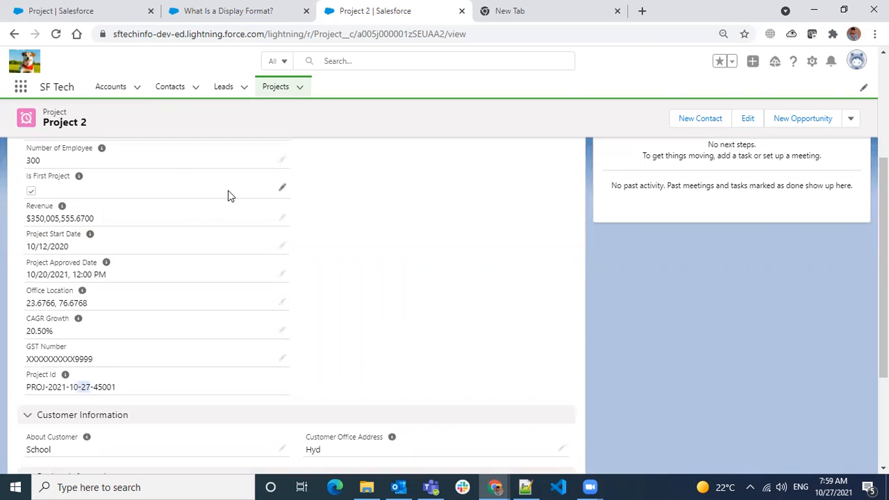
key(alt+Tab)
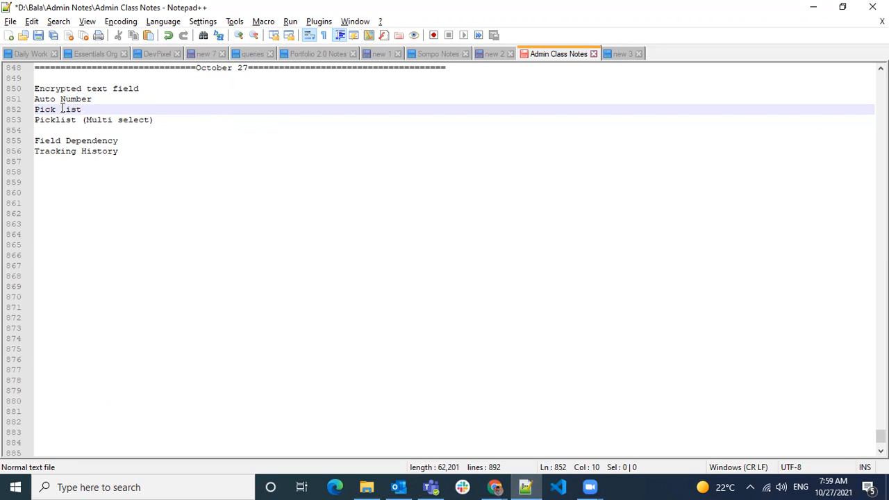
drag(92, 98, 22, 89)
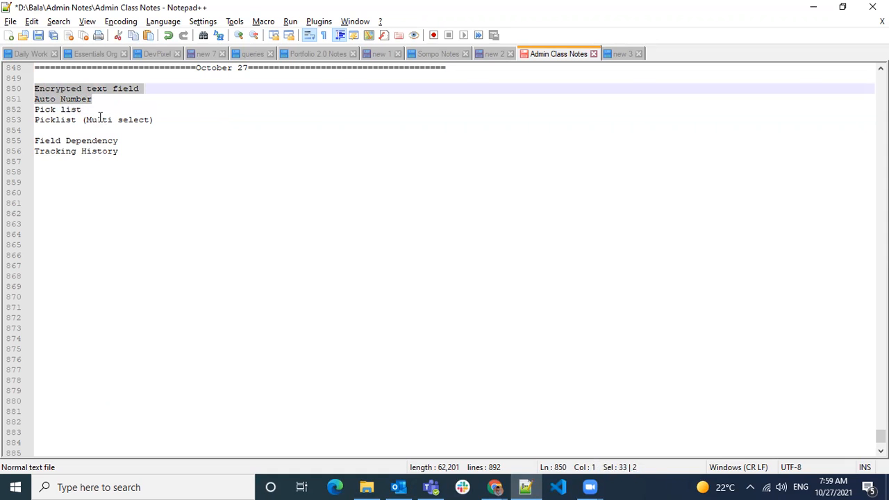
drag(82, 110, 29, 110)
- Return to the Project 2 record page in Chrome
key(alt+Tab)
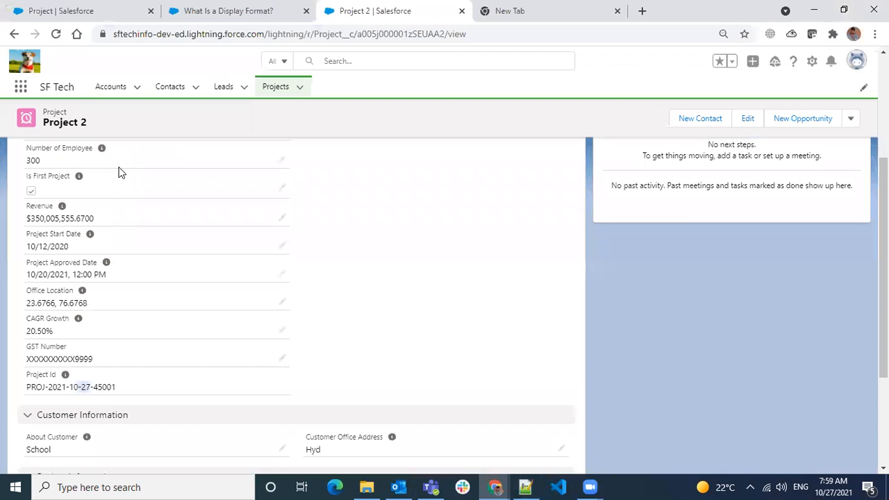
key(alt+Tab)
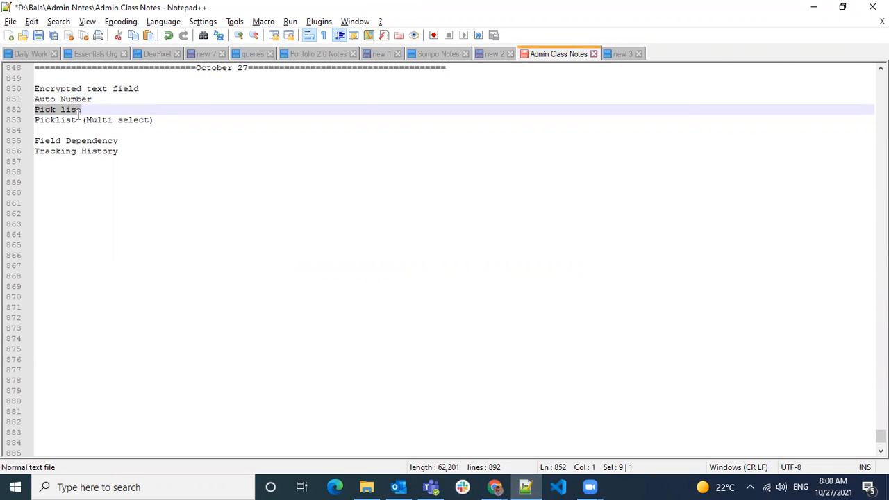
key(alt+Tab)
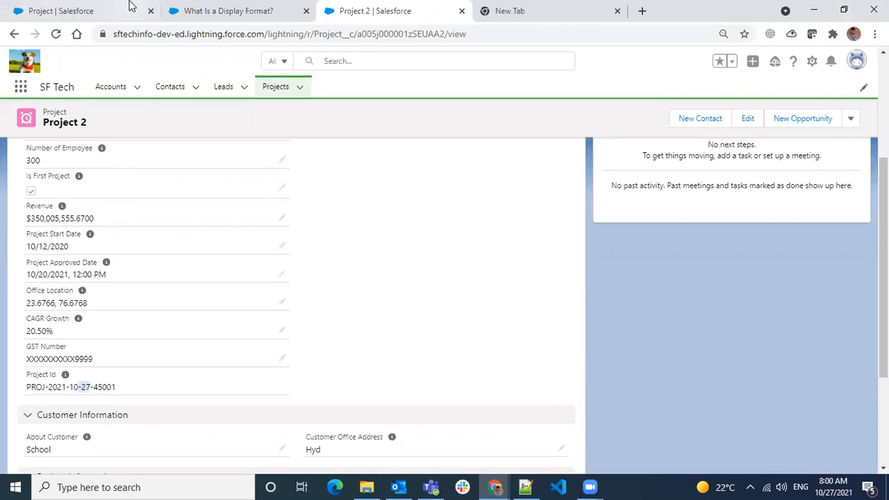
scroll(321, 178, up, 3)
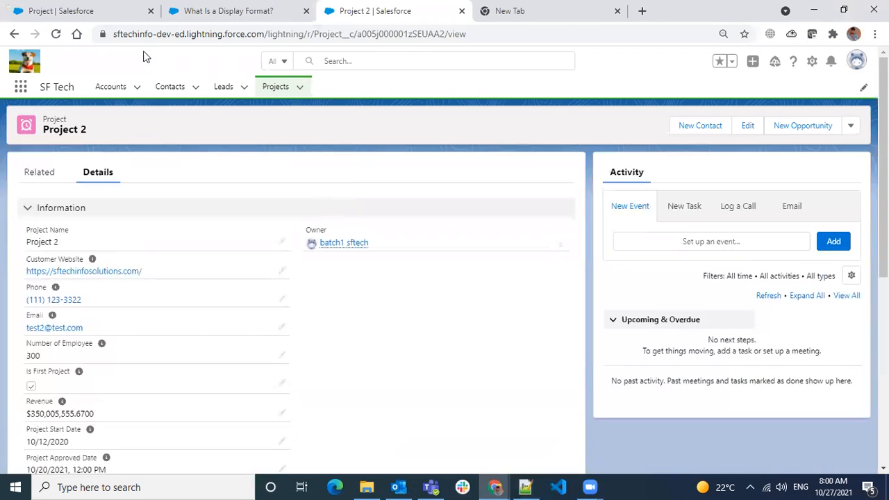
- Start a new Picklist custom field on the Project object and reach the details form
click(105, 14)
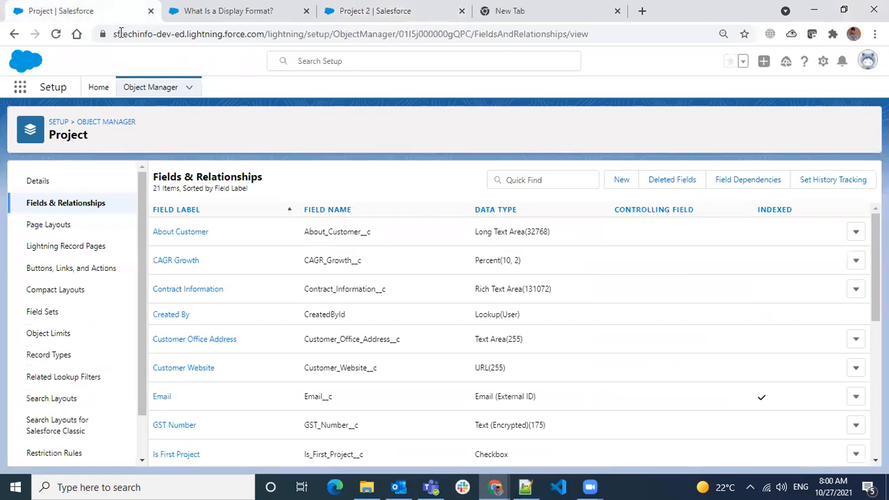
click(620, 180)
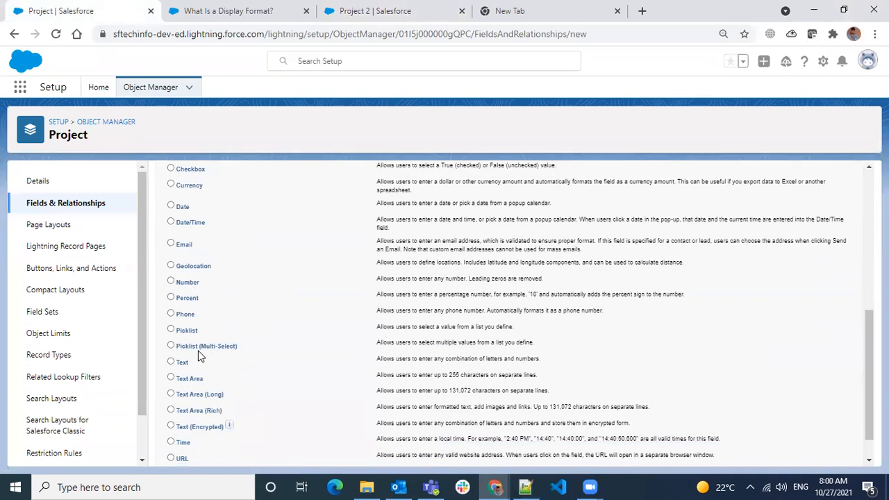
click(172, 329)
scroll(353, 363, up, 10)
click(817, 235)
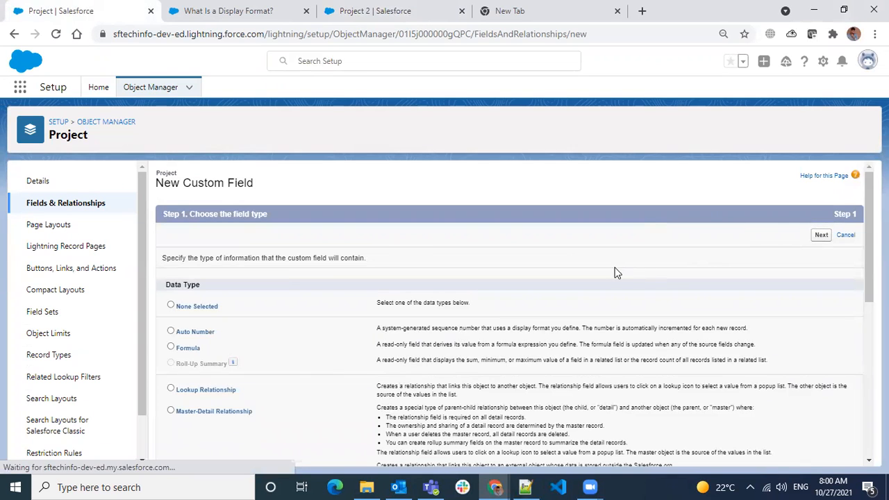
click(337, 258)
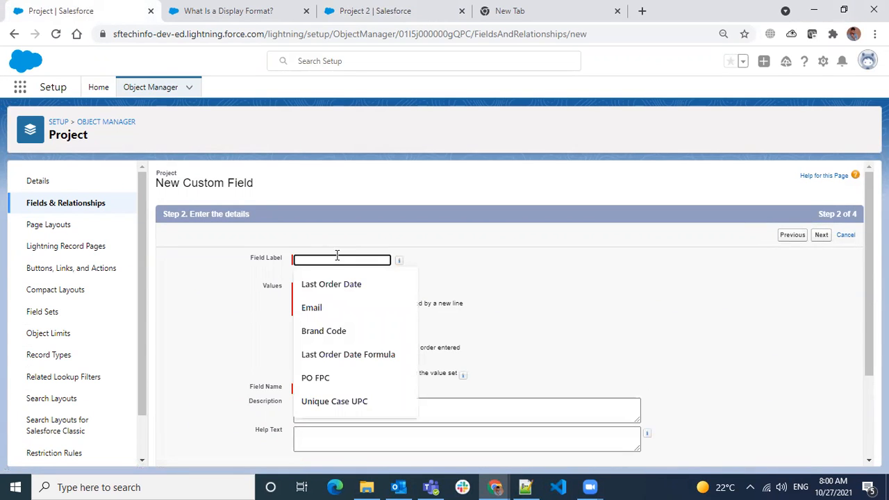
- Label the field City and choose to enter values one per line
text(City)
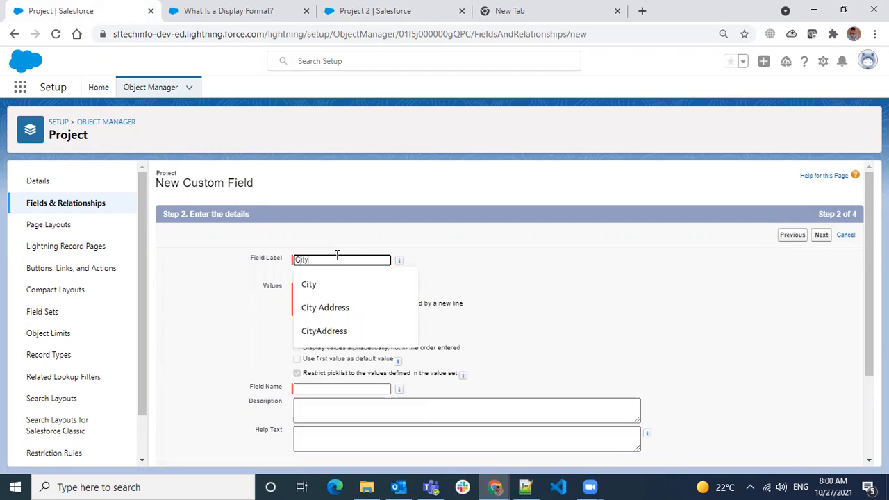
click(507, 264)
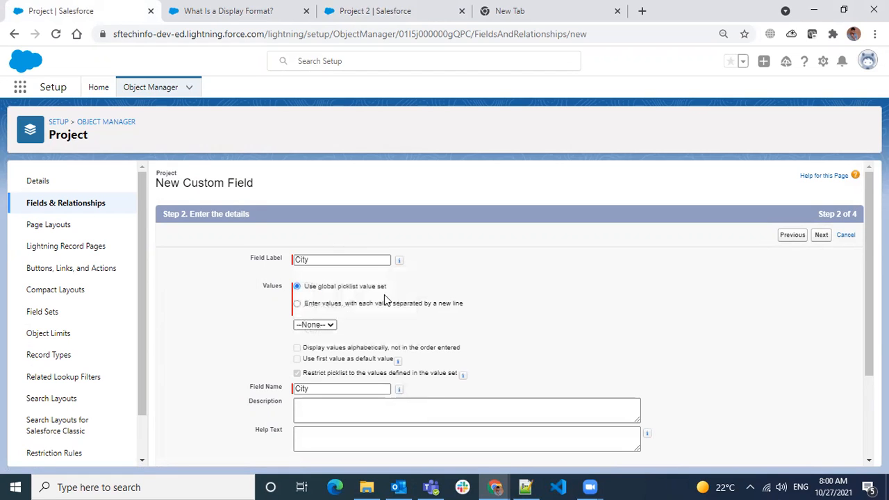
click(333, 303)
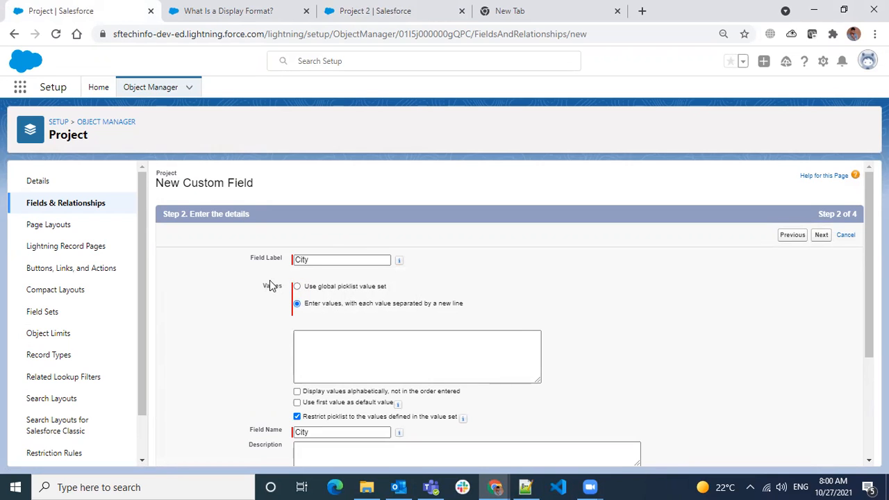
- Enter the picklist values Hyderabad, Chennai, Pune and Delhi, replacing a mistyped Kolkatta
click(421, 367)
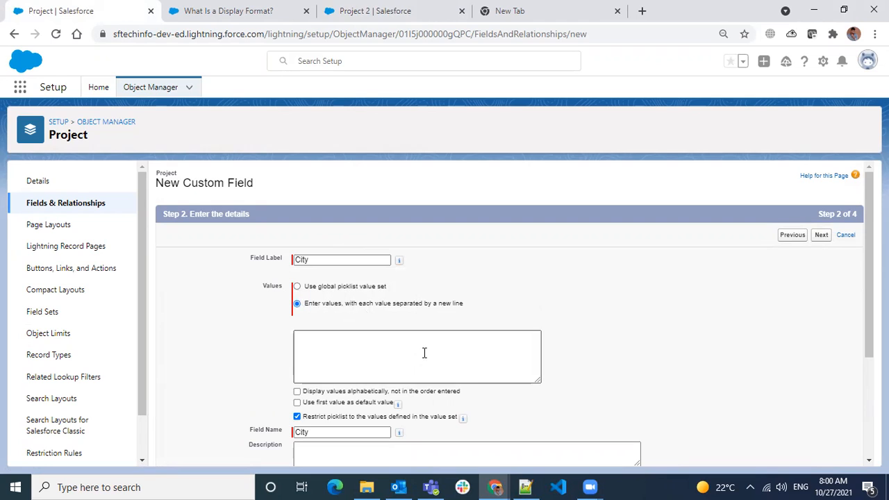
text(H)
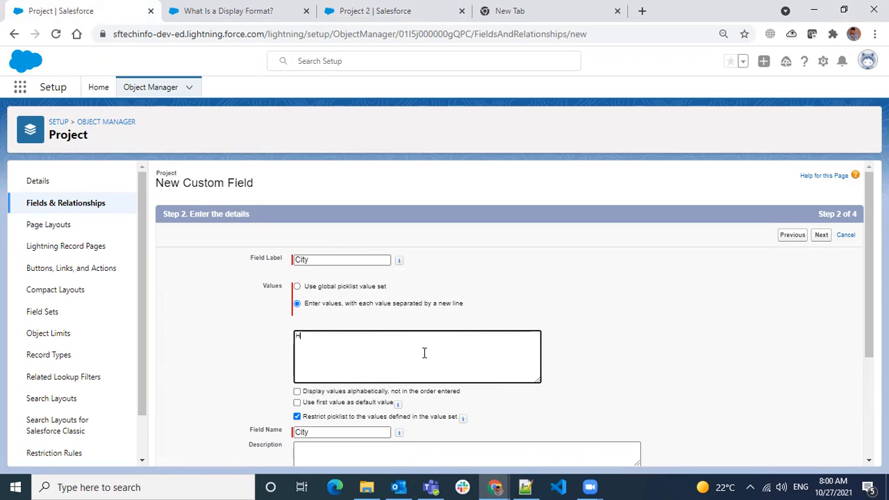
text(yderabad)
key(Return)
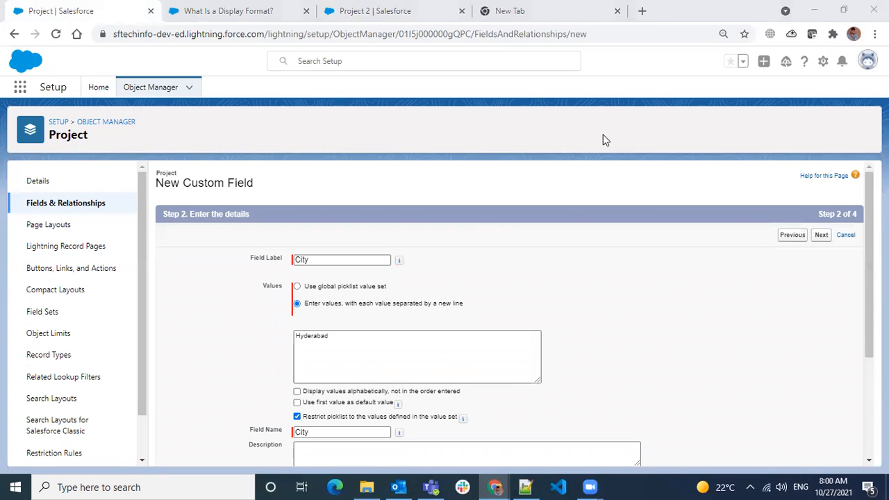
text(Chennai )
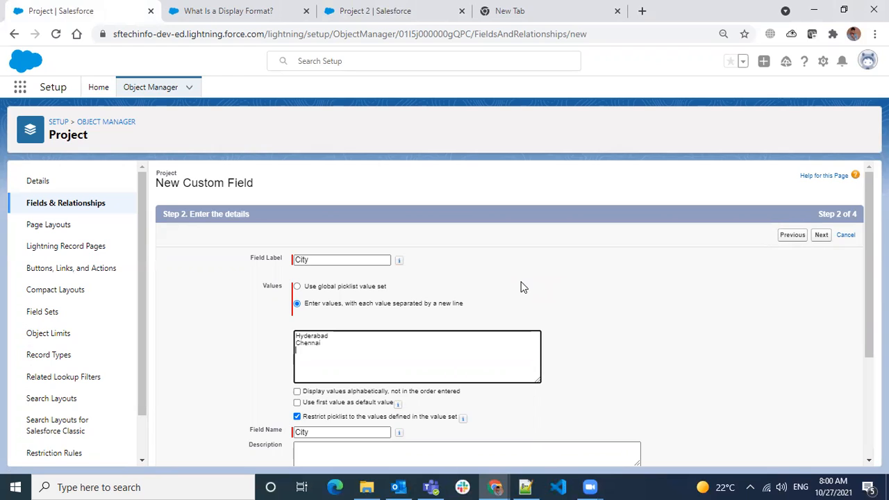
text(Pune)
key(Return)
text(Kolkatta)
key(BackSpace)
key(BackSpace)
key(BackSpace)
key(BackSpace)
key(BackSpace)
key(BackSpace)
key(BackSpace)
key(BackSpace)
text(Delhi)
- Turn on 'Display values alphabetically, not in the order entered' for the City values
scroll(687, 306, down, 2)
click(320, 262)
mouse_move(399, 276)
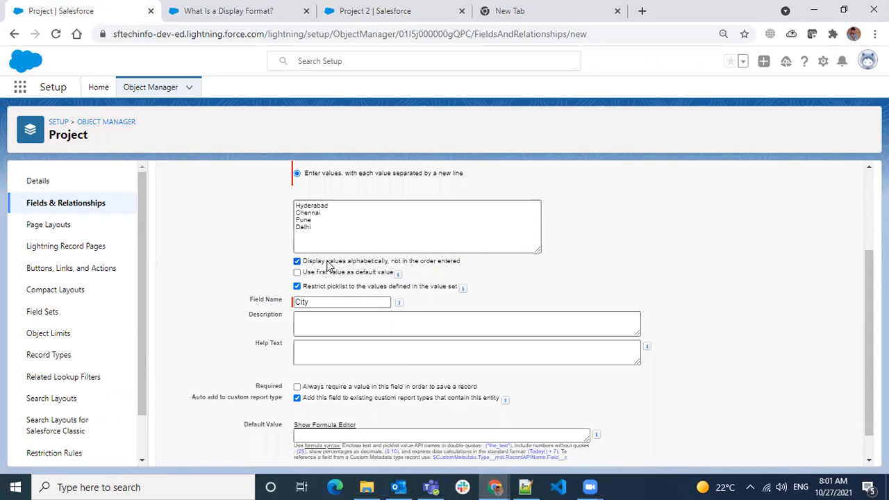
drag(318, 227, 295, 210)
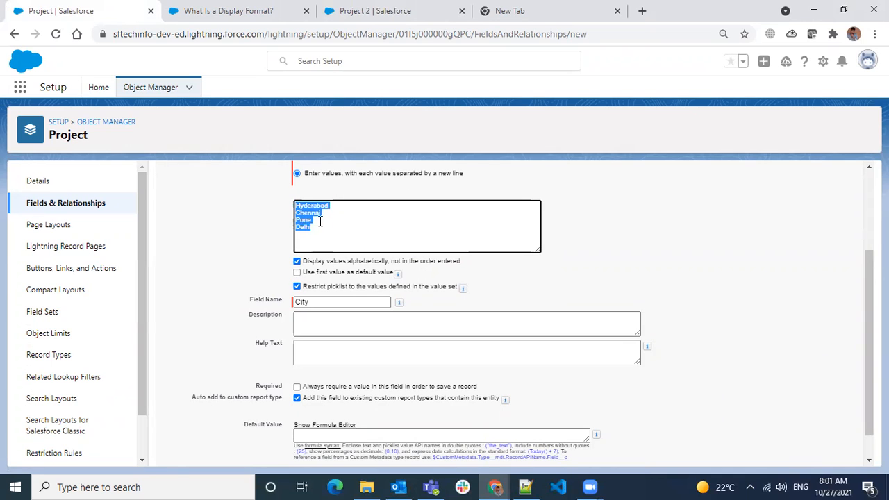
click(297, 261)
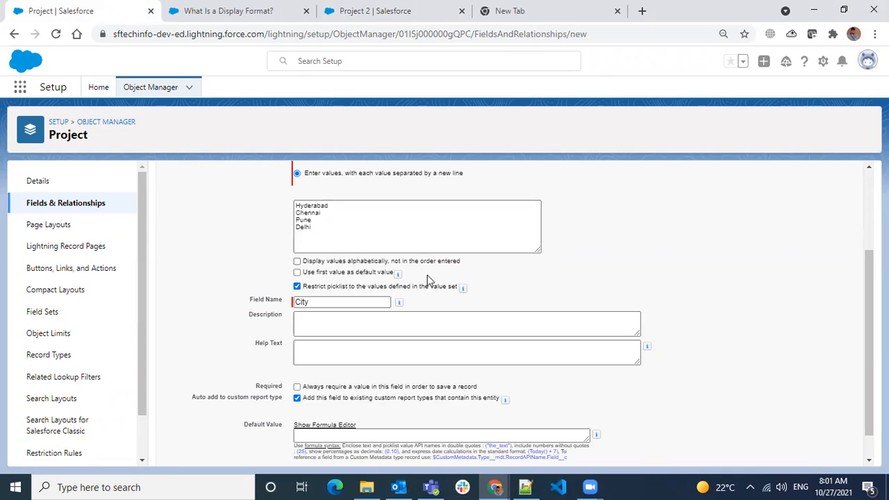
click(301, 207)
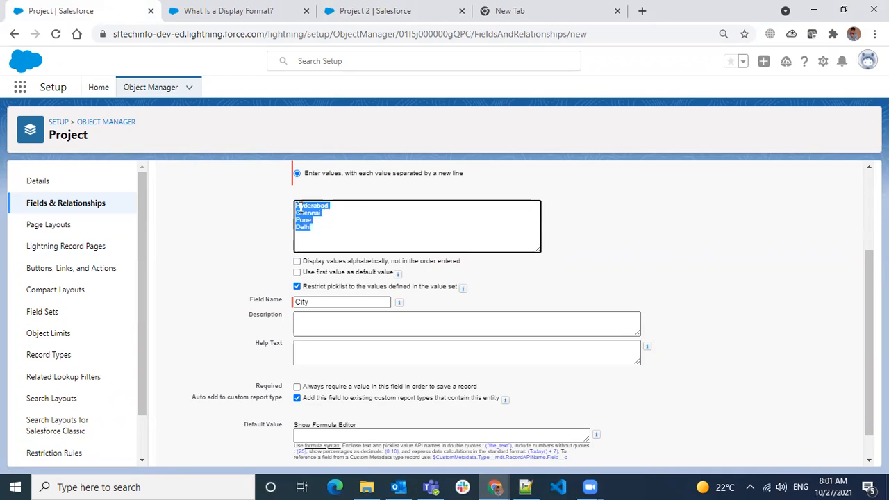
click(298, 262)
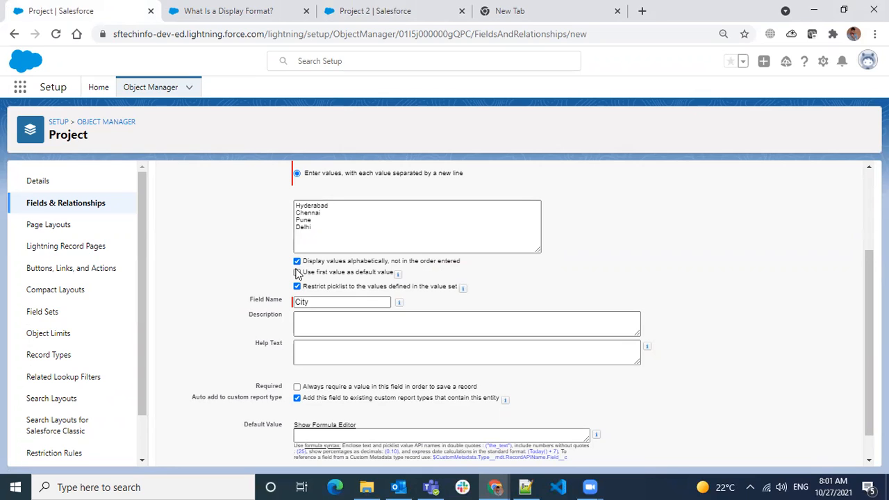
click(313, 212)
drag(325, 205, 320, 208)
click(331, 214)
double_click(311, 205)
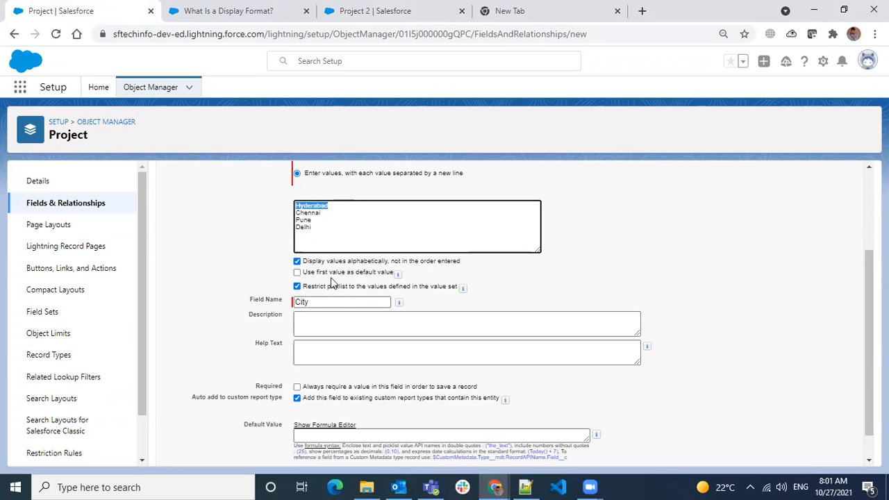
click(298, 273)
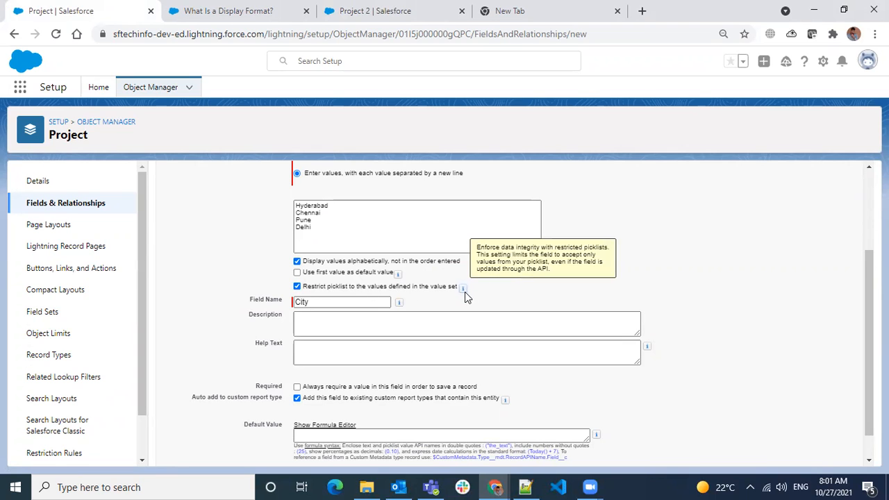
scroll(465, 292, up, 2)
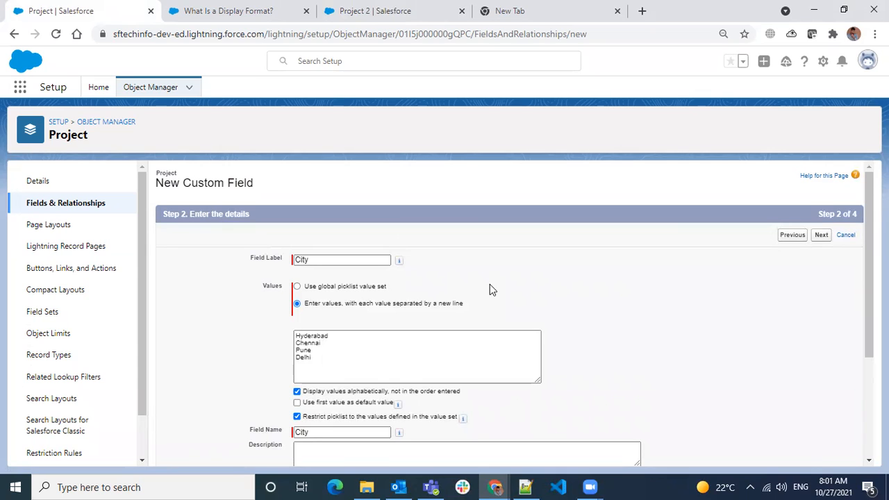
- Uncheck 'Restrict picklist to the values defined in the value set' and reselect all four values
click(307, 360)
click(497, 303)
scroll(514, 301, down, 1)
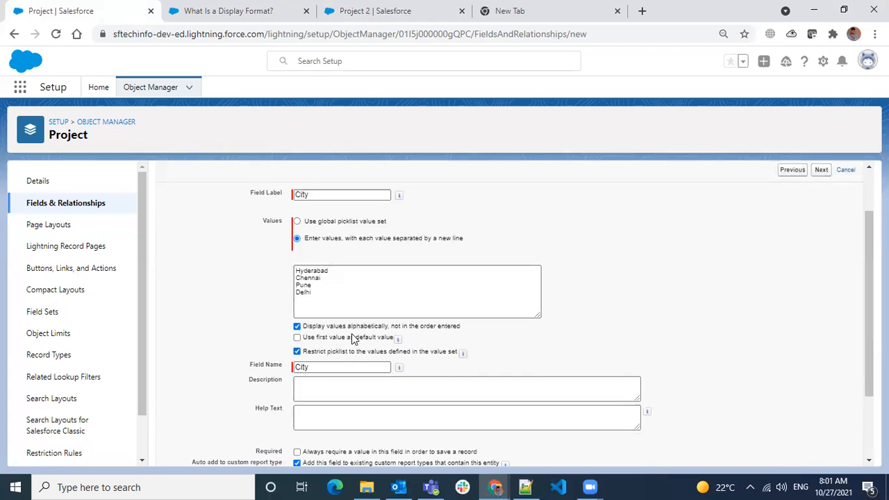
click(325, 293)
drag(317, 295, 286, 267)
drag(338, 301, 275, 270)
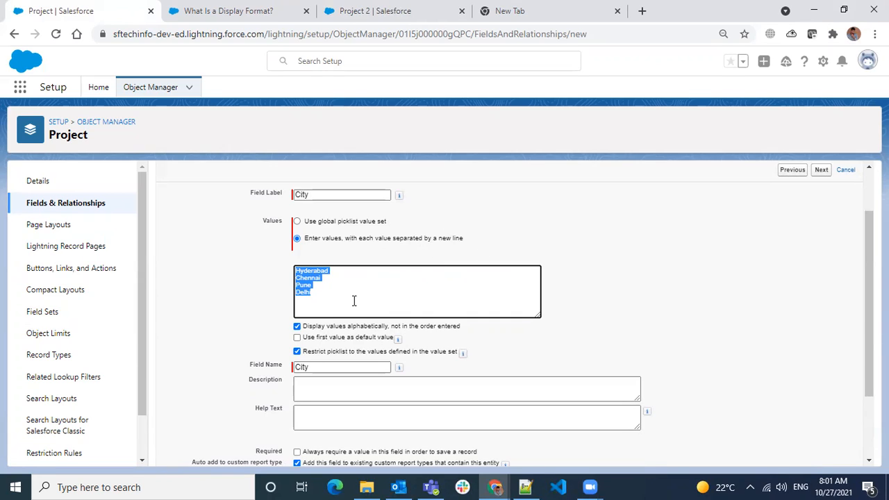
click(298, 352)
click(298, 352)
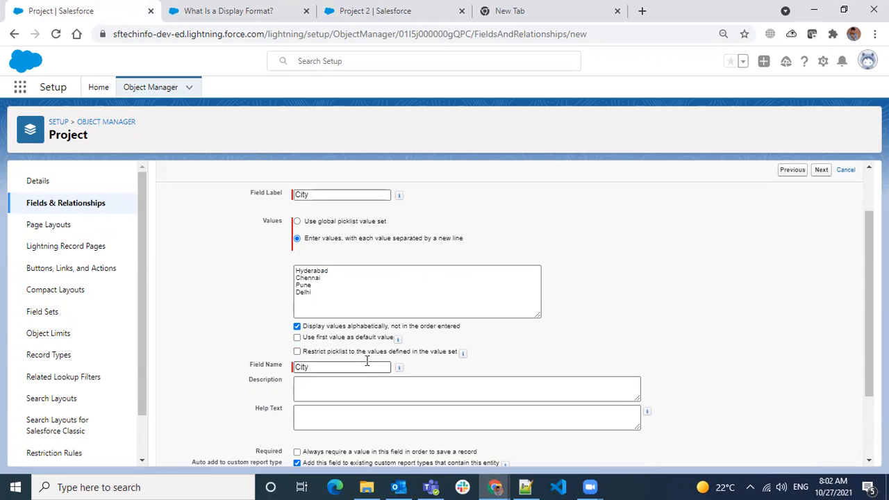
click(325, 292)
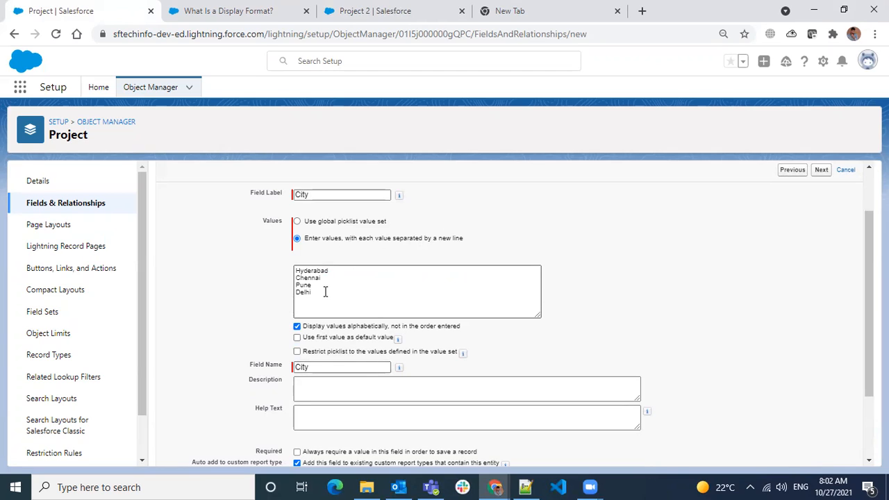
key(ctrl+a)
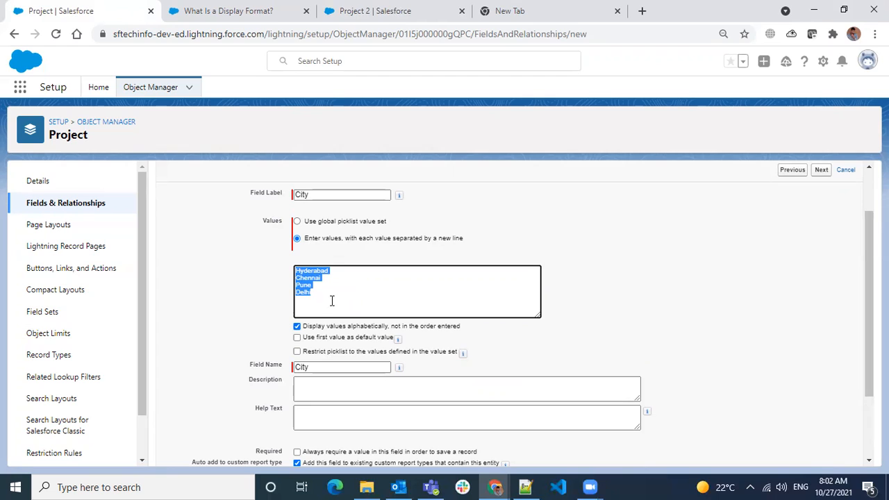
- Reselect all four City values and leave the picklist unrestricted
click(327, 299)
drag(320, 292, 295, 269)
click(323, 286)
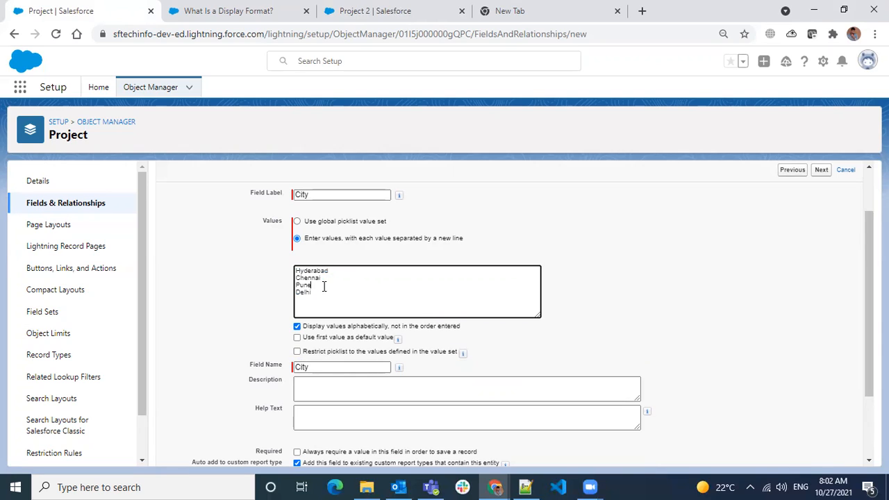
drag(311, 292, 295, 270)
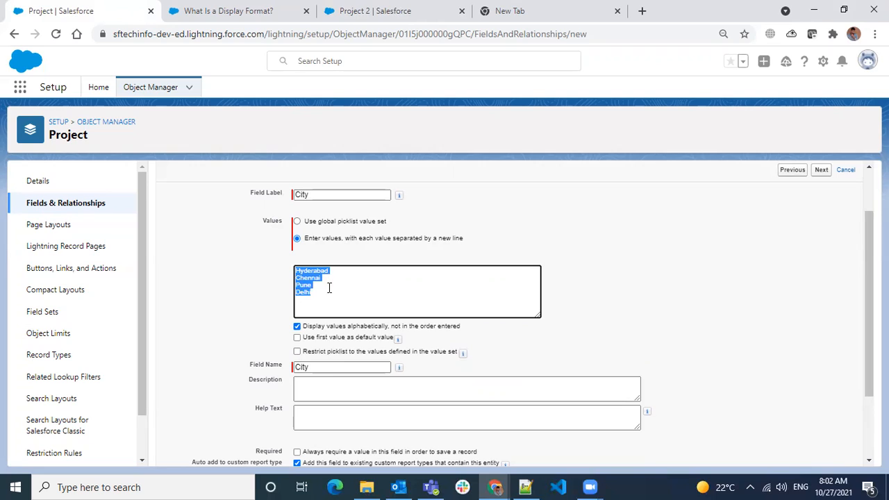
click(297, 352)
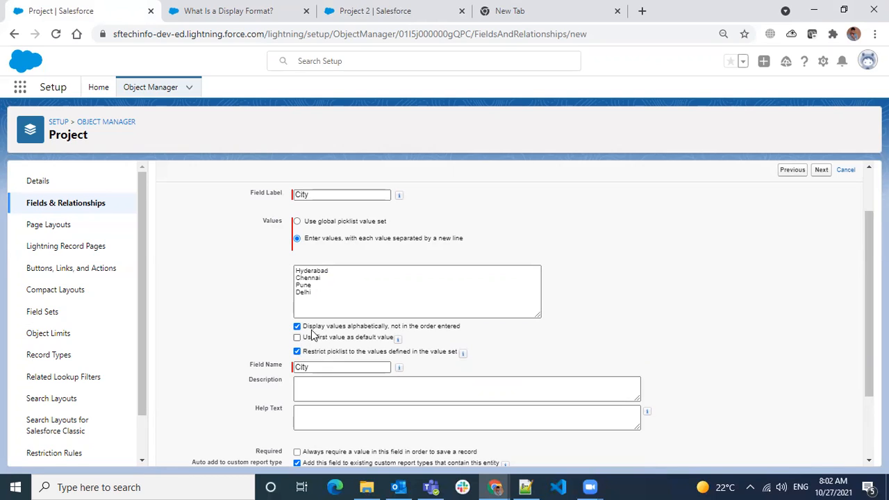
drag(319, 292, 297, 271)
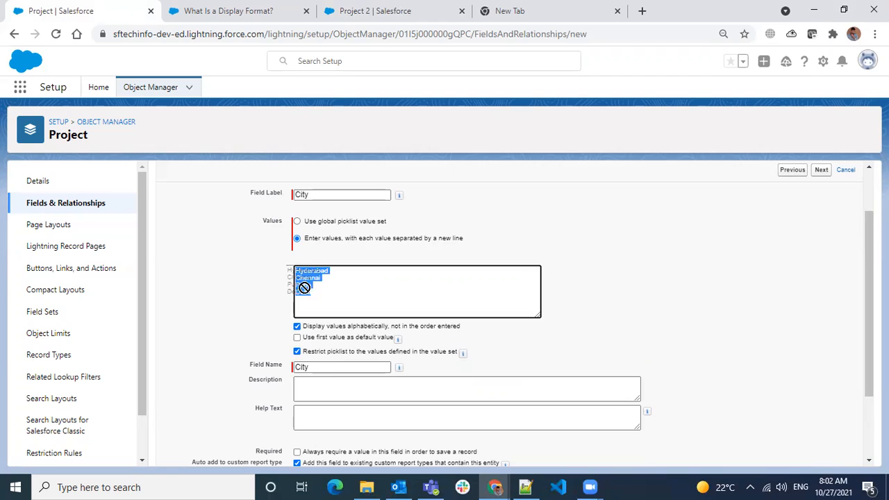
click(323, 291)
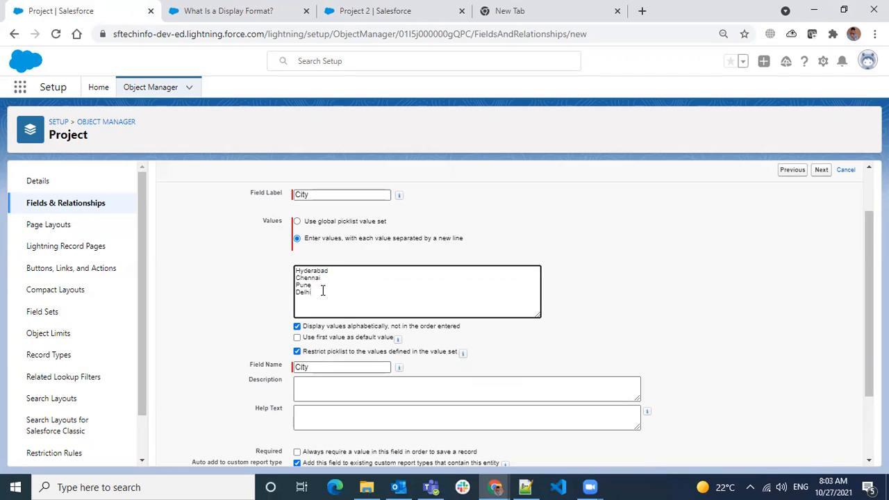
drag(311, 290, 290, 271)
click(296, 351)
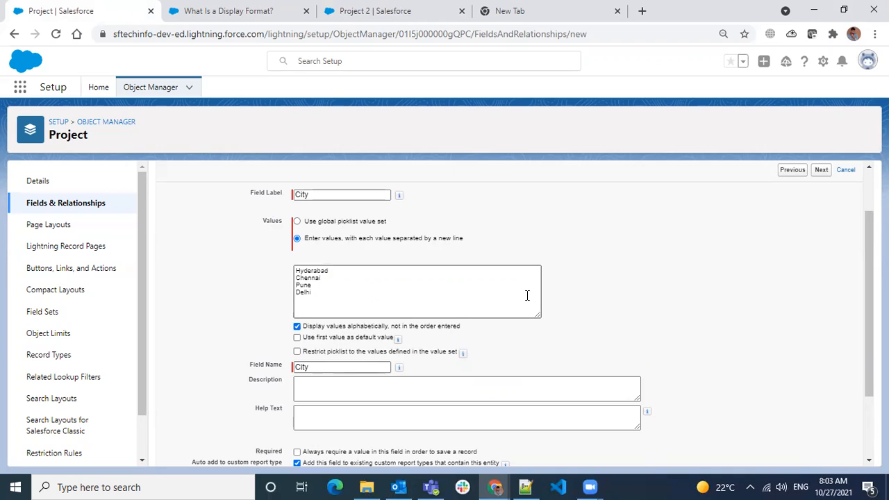
scroll(527, 295, down, 2)
- Give City the description 'This field is used to store the City of the customer' and help text asking users to select the customer's City
click(425, 299)
text(This field)
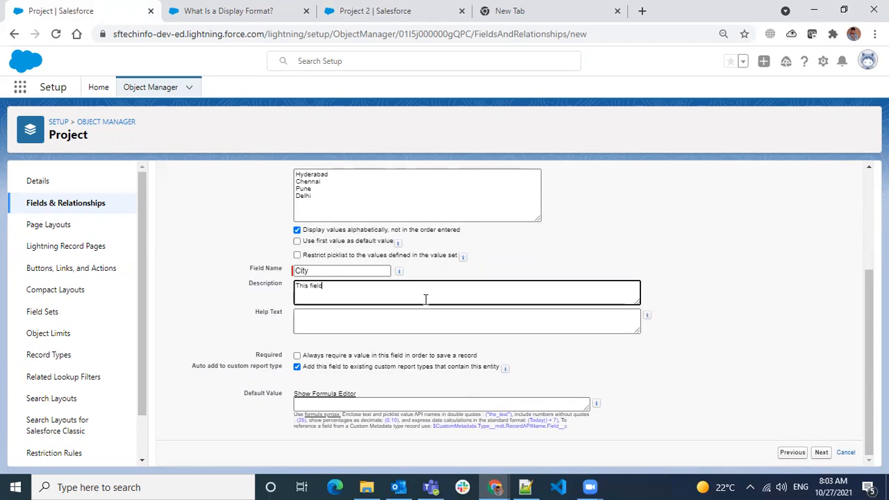
text( is used to store the City of the customer)
click(419, 329)
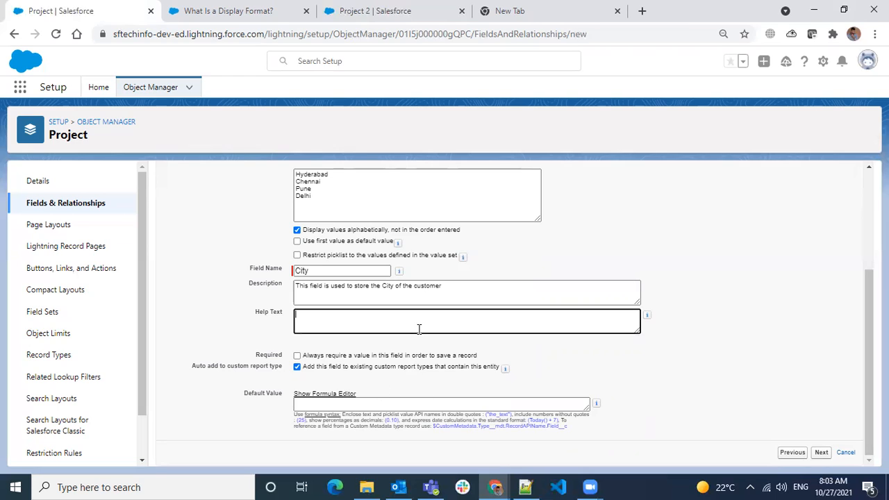
text(Select City of the C)
text(tomer)
- Keep the default field-level security and page layouts and save the City field
click(820, 452)
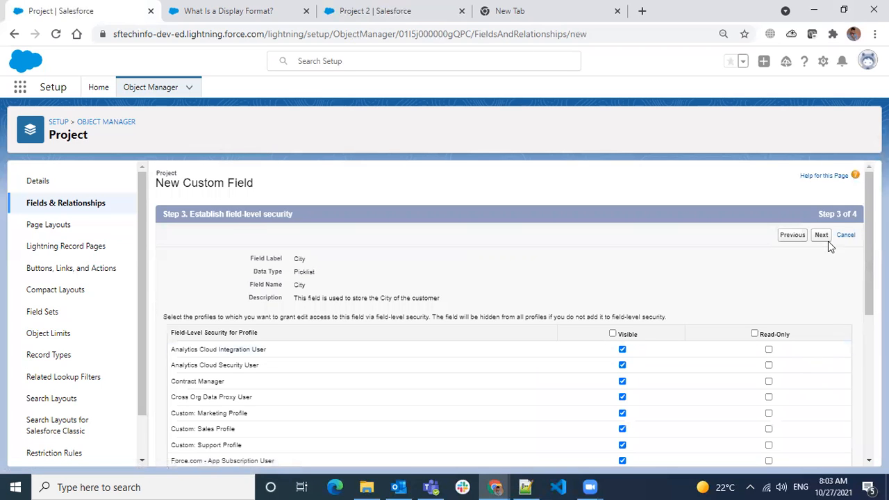
click(820, 236)
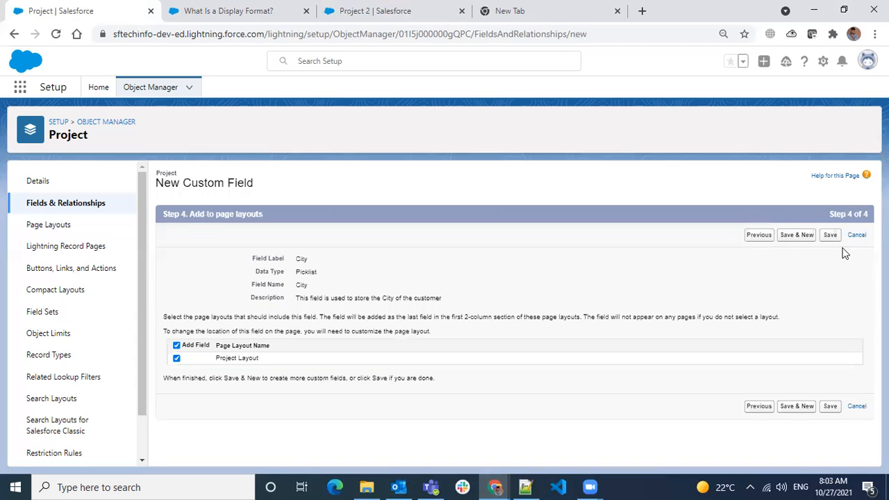
click(831, 237)
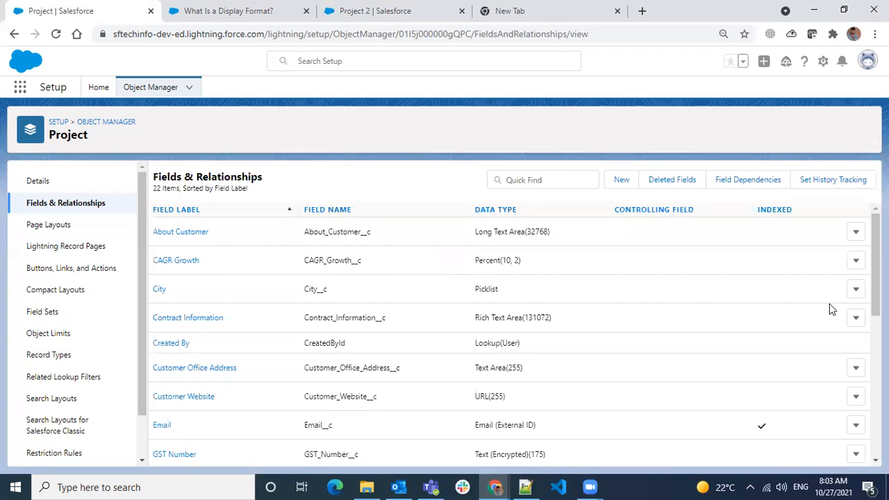
- Check the Picklist (Multi select) line in the Notepad++ class notes before returning to Salesforce
click(525, 487)
click(154, 118)
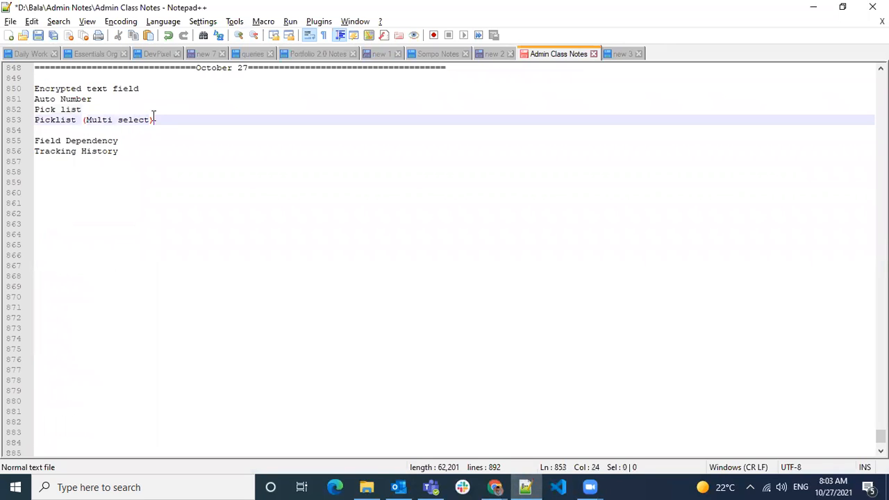
click(58, 111)
drag(44, 121, 129, 122)
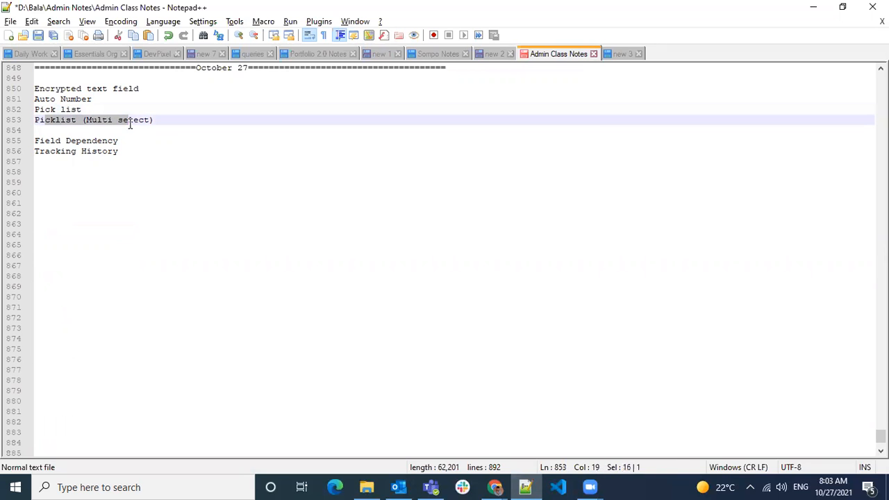
key(alt+Tab)
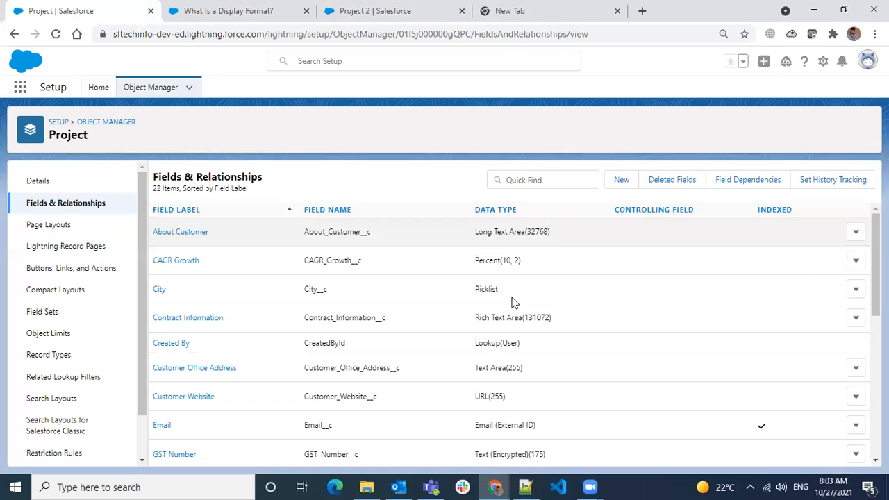
- Start a new Picklist (Multi-Select) custom field on Project
click(621, 180)
scroll(281, 315, down, 5)
click(212, 312)
scroll(399, 337, up, 5)
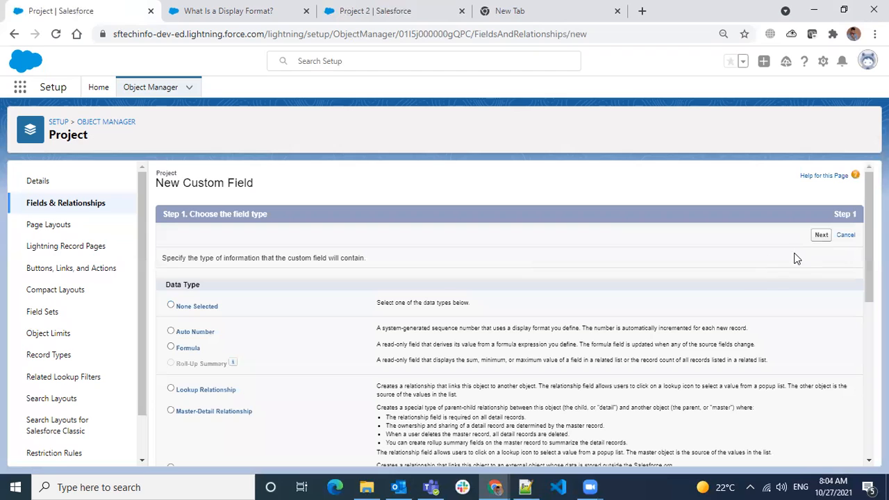
click(820, 235)
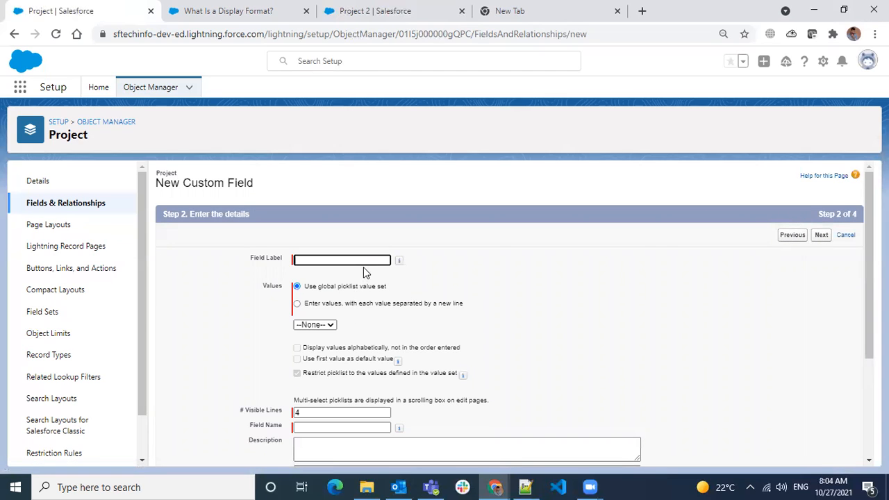
- Label it Technology Used and enter the values Salesforce, Apex, Java, C++ and Phython
text(Technology)
text(Used)
click(361, 304)
click(331, 341)
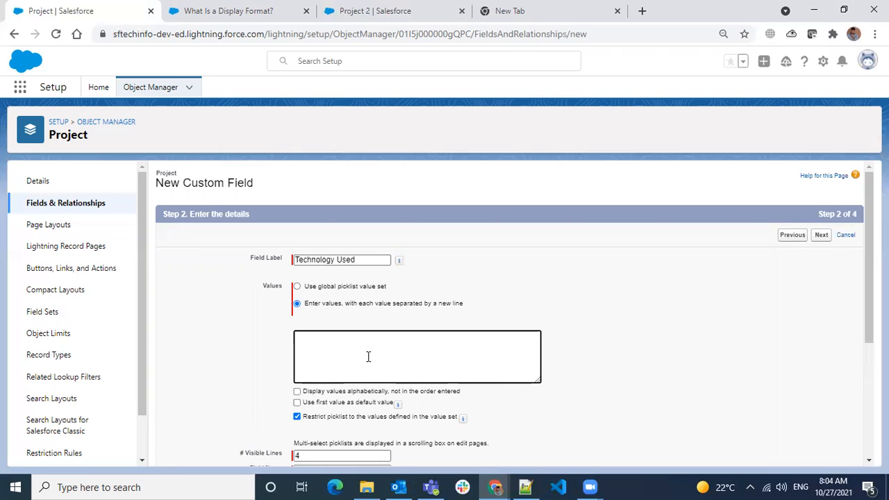
text(Sale)
text(sfore)
text(Java C)
text(++)
key(Return)
text(Phy)
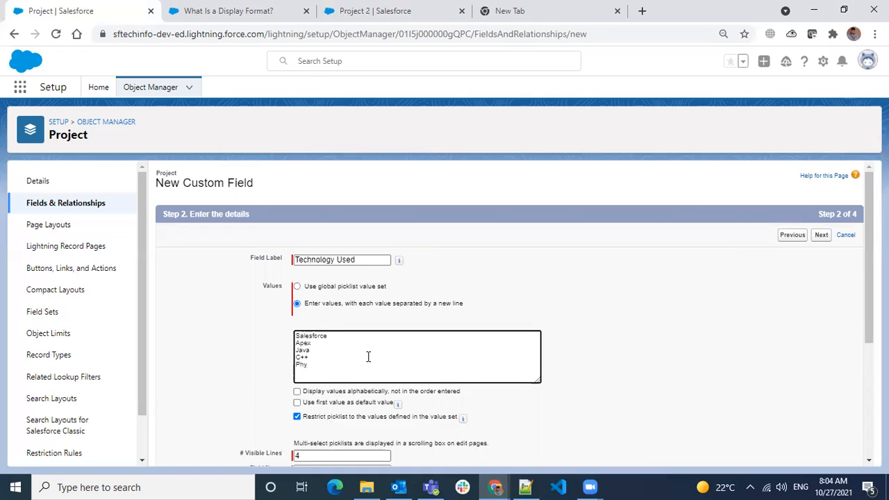
text(thon)
scroll(368, 356, down, 2)
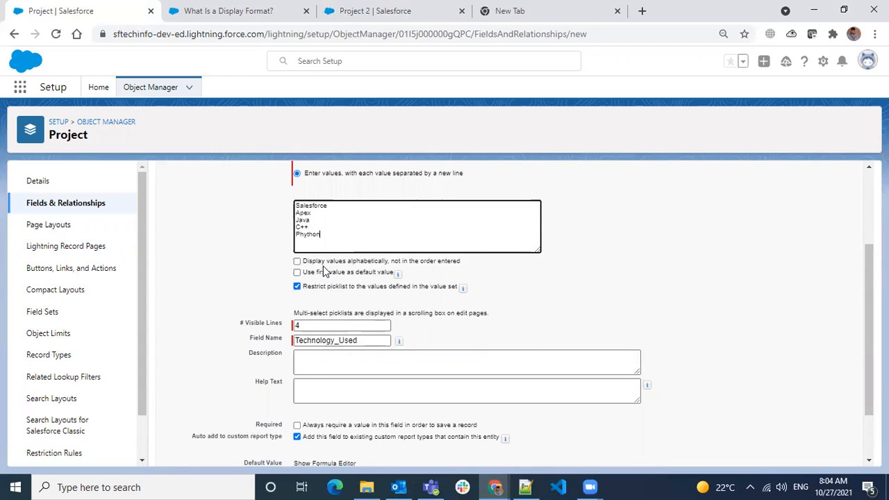
drag(244, 323, 314, 328)
click(288, 325)
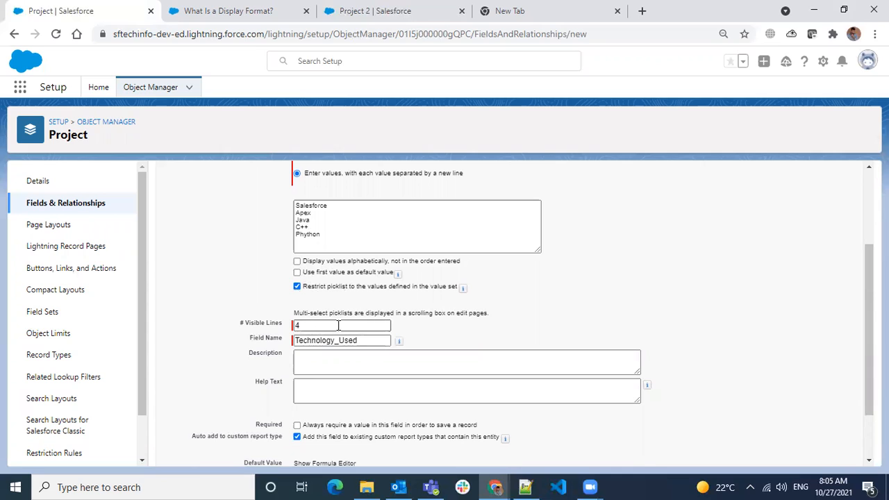
- Add a description about storing the customer's technology and help text 'Select the Tech used for Customer'
scroll(421, 361, down, 2)
click(416, 304)
text(This is)
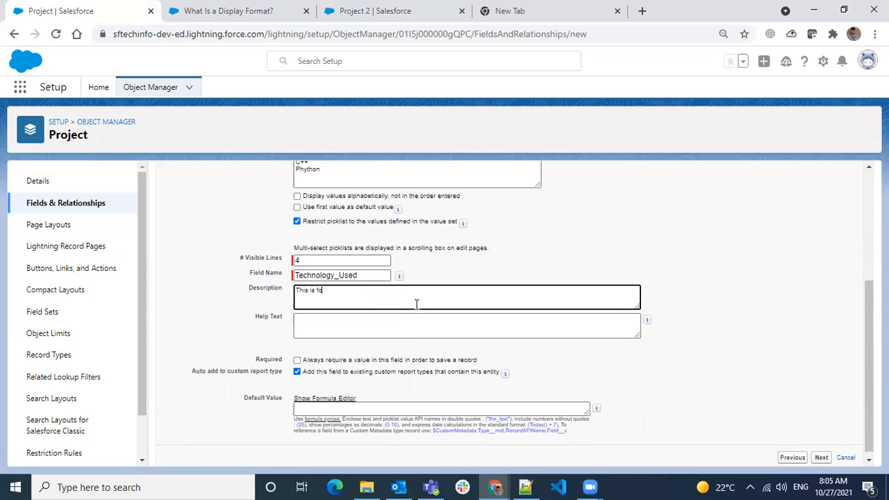
text( field used to)
text( store the)
text( teclog)
text(y)
text(hno)
text( used by c)
text(ustomer)
key(Tab)
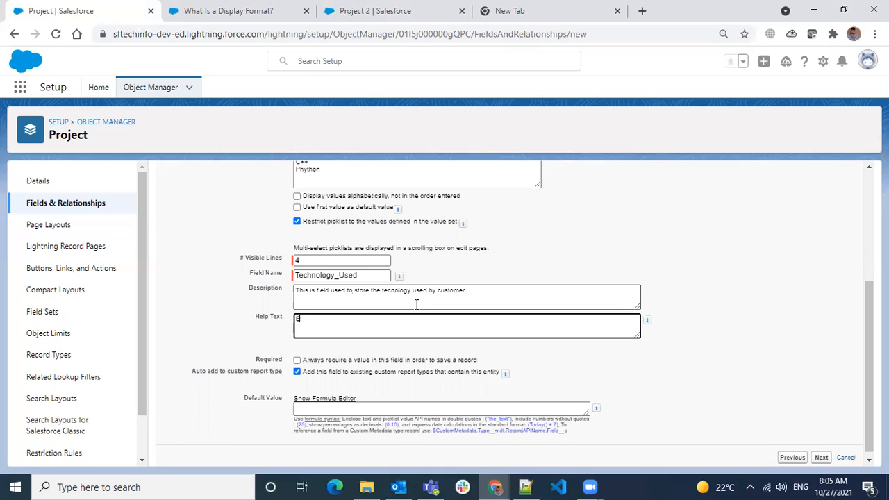
text(Select the Tech us)
text(ed for Custome)
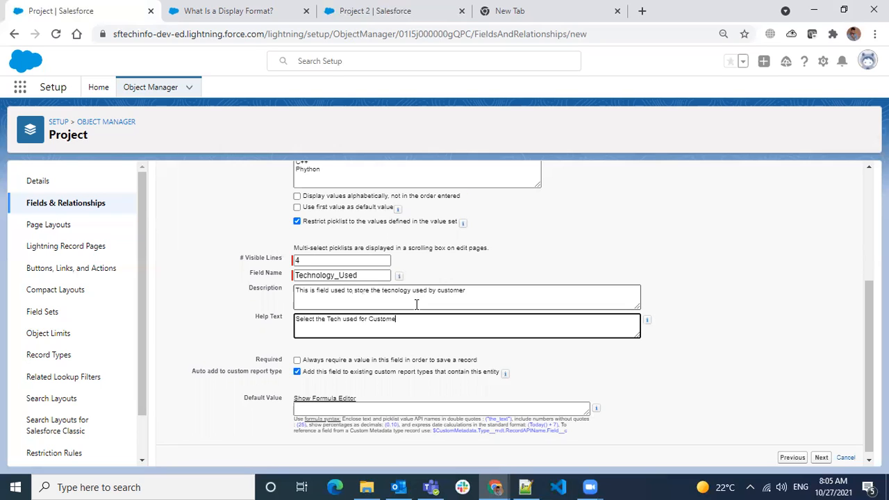
text(r)
- Move through the field-level security step to page layouts
scroll(427, 355, down, 1)
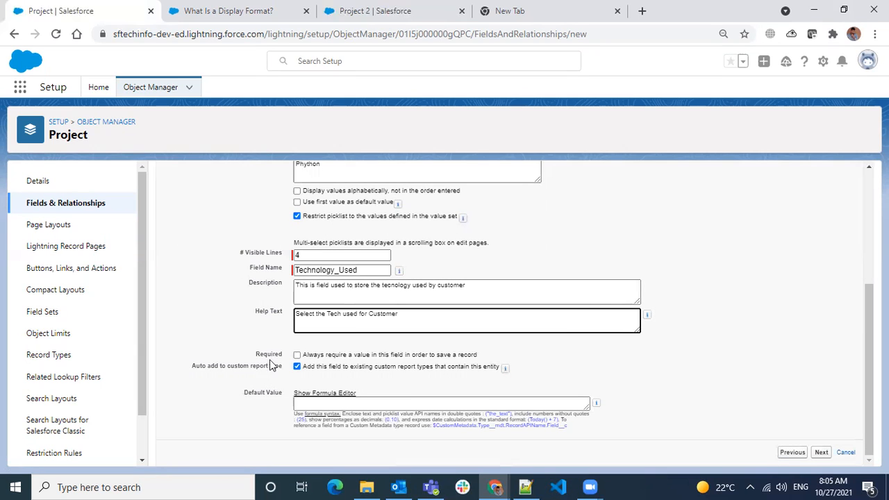
click(818, 452)
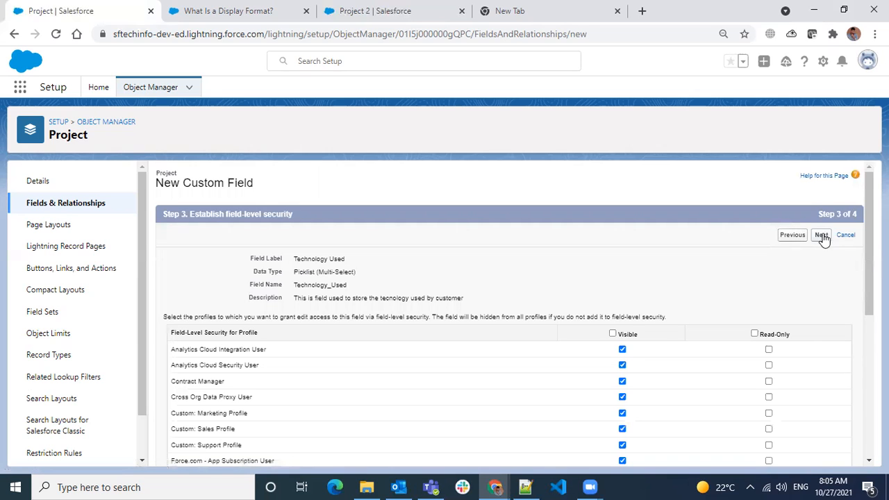
click(821, 235)
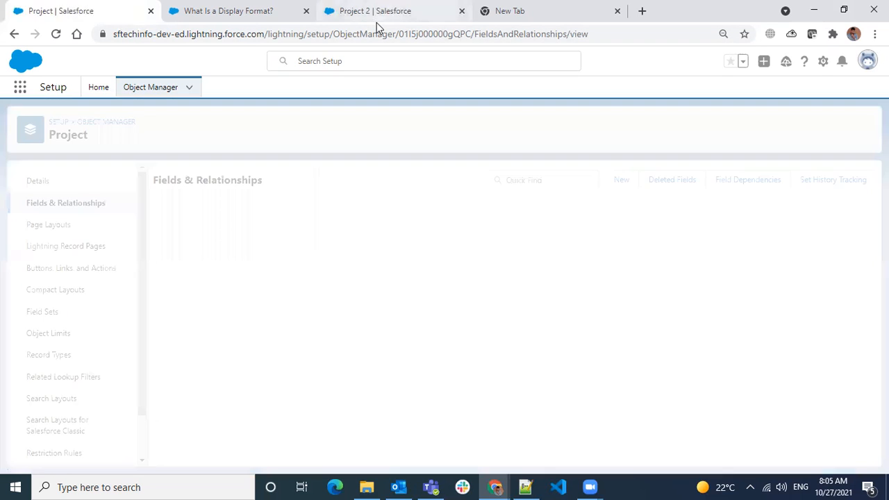
- Reload the Project 2 record, check its empty City field, and open it for editing
click(377, 20)
click(55, 34)
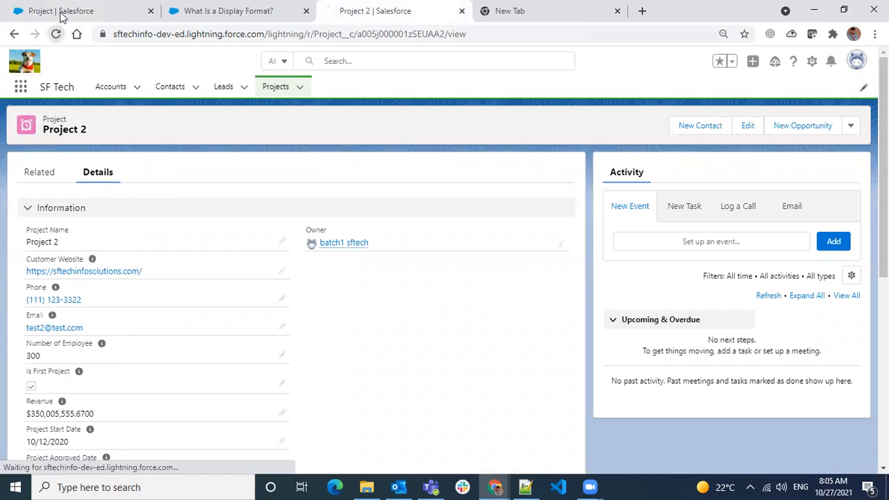
click(62, 11)
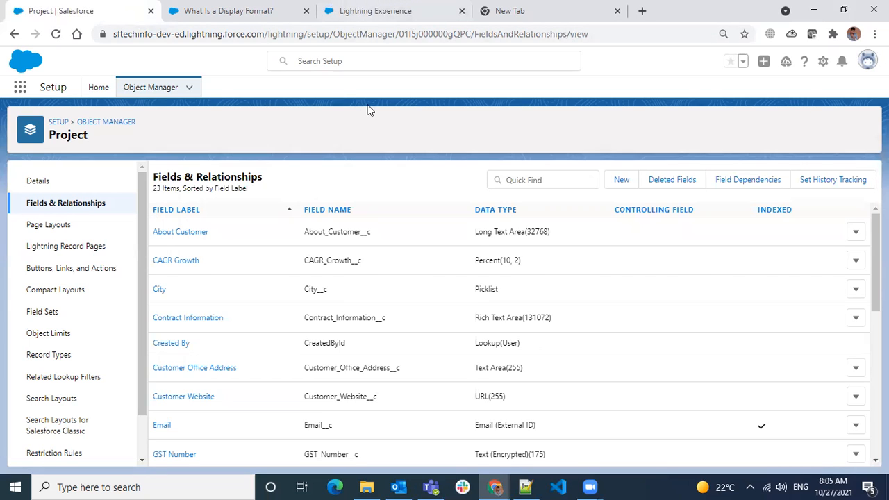
key(ctrl+Tab)
key(ctrl+Tab)
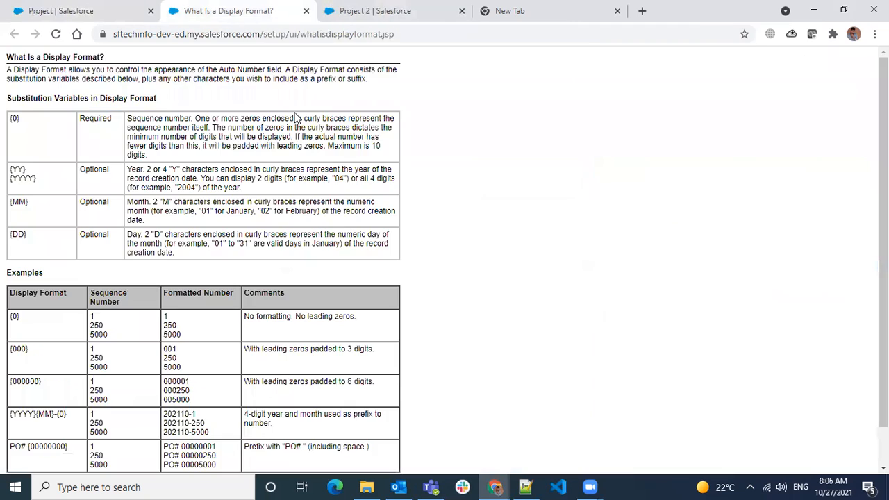
click(55, 33)
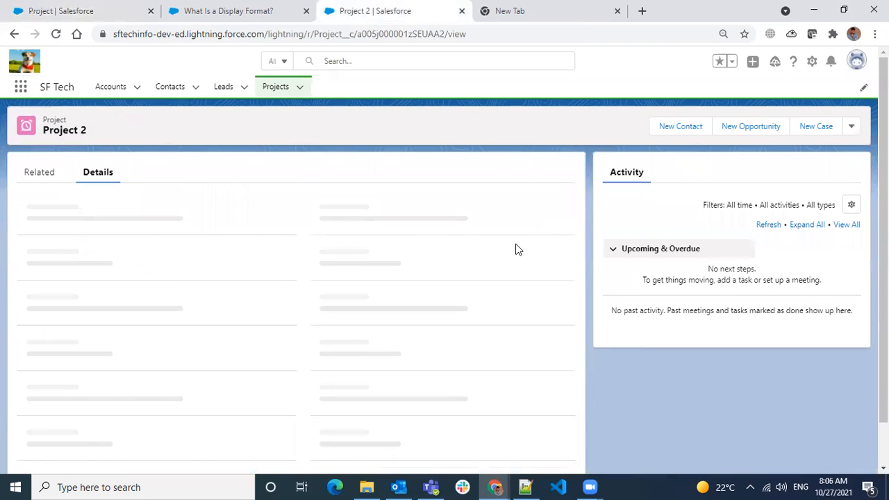
scroll(380, 289, down, 5)
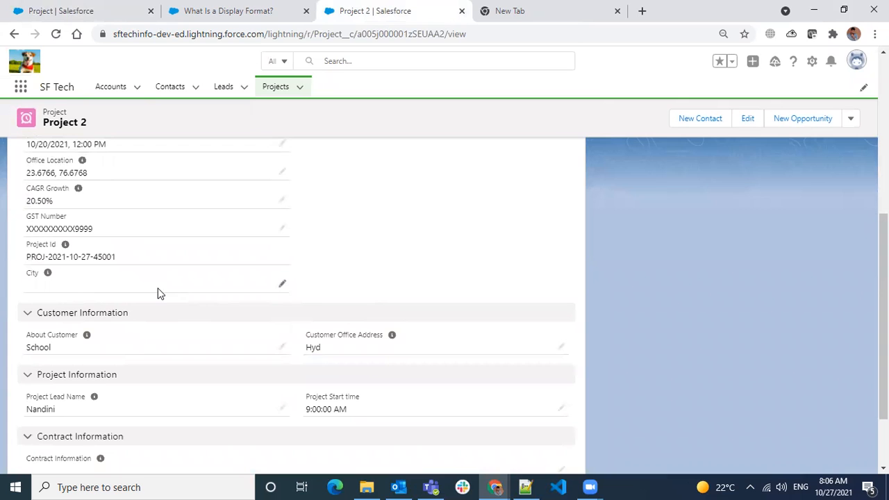
scroll(306, 345, up, 5)
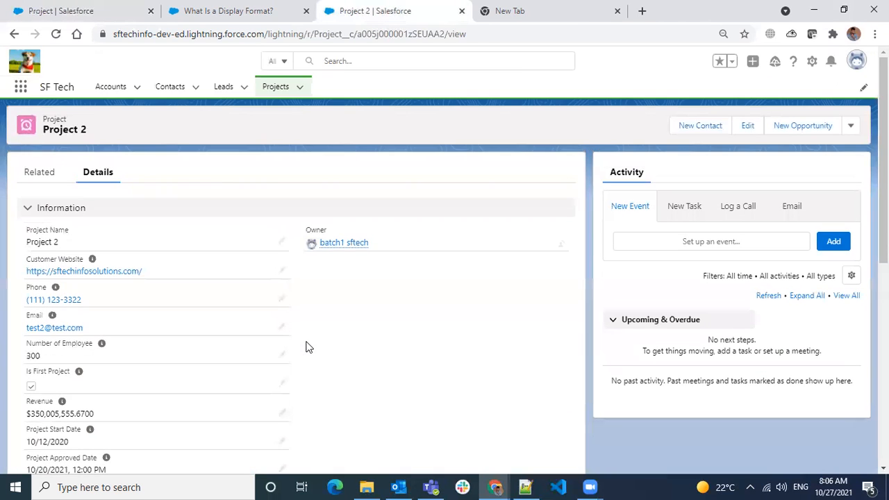
scroll(307, 340, down, 5)
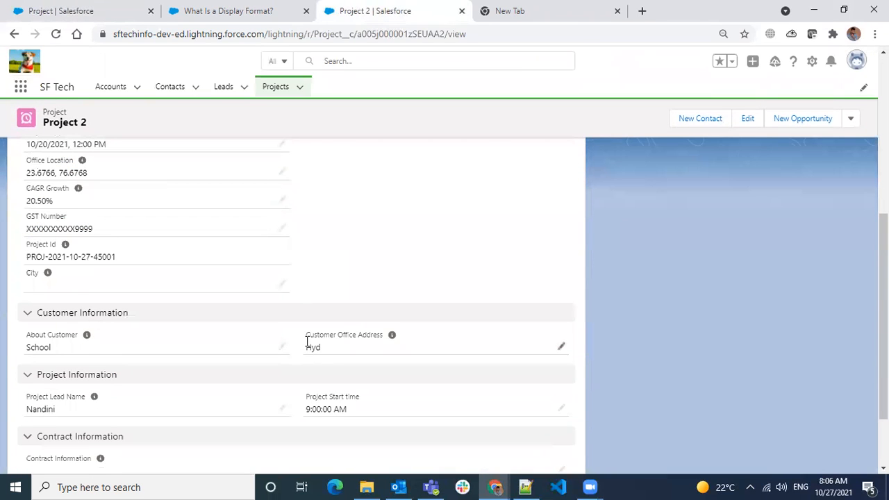
scroll(307, 342, down, 3)
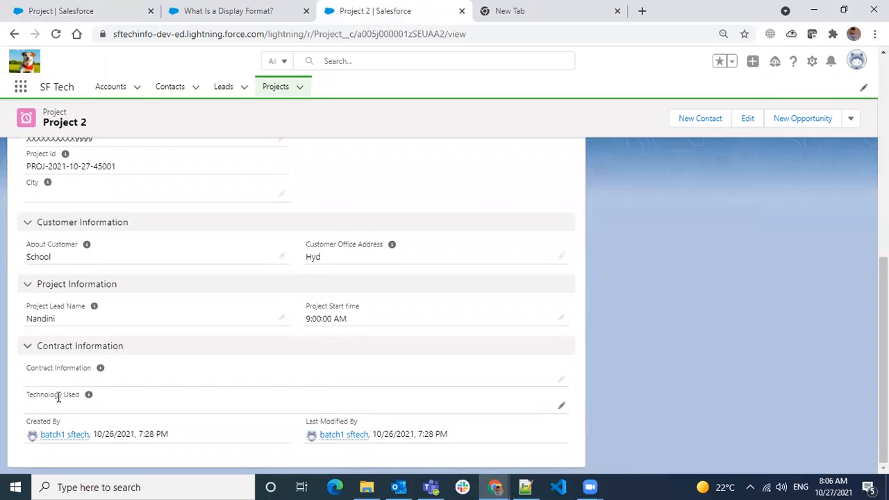
click(746, 120)
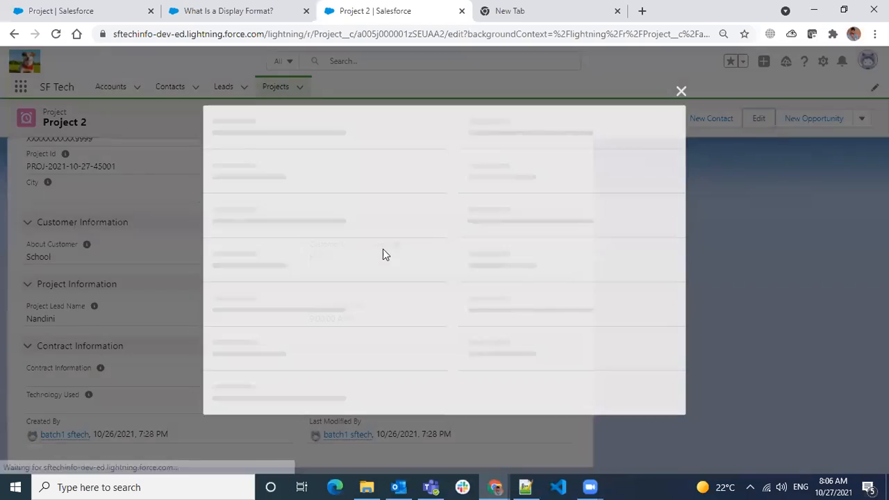
- Set Project 2's City to Chennai
scroll(334, 295, down, 6)
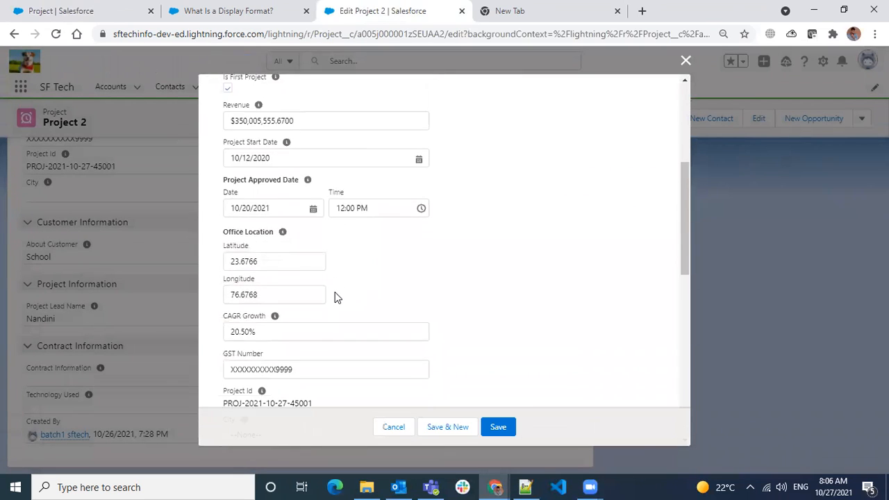
click(304, 300)
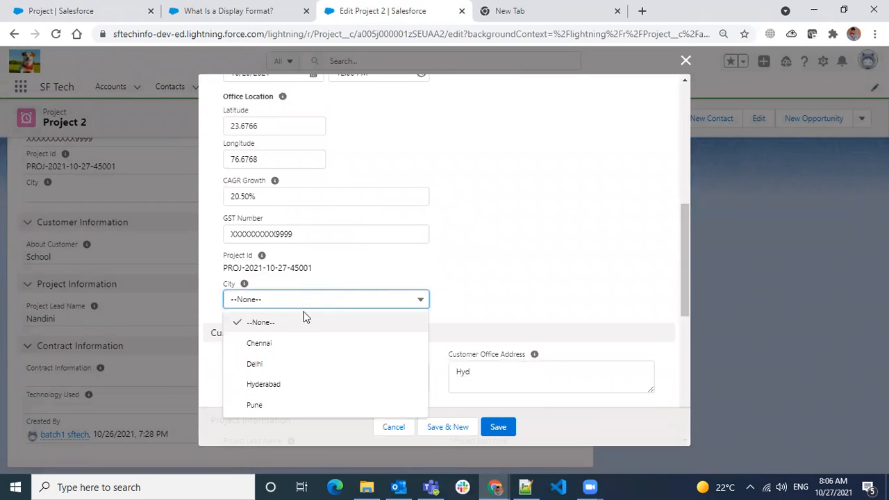
click(289, 344)
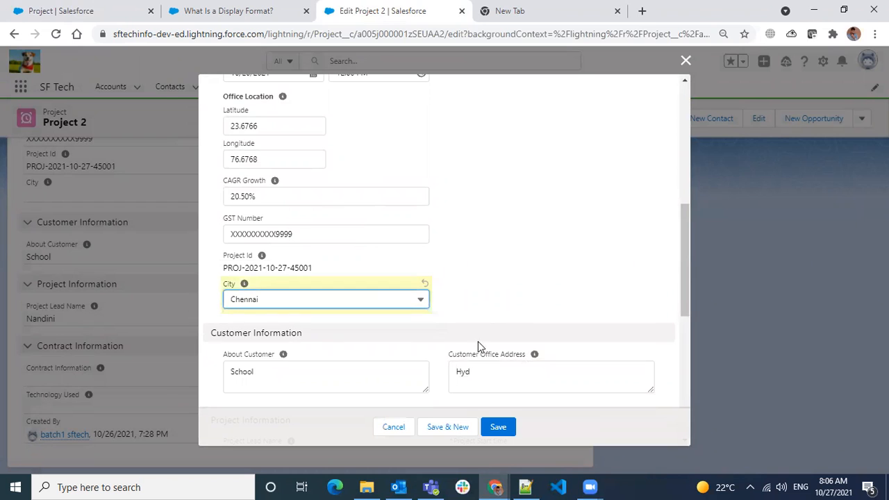
- Move Salesforce and Apex into Chosen under Technology Used and save the record
scroll(502, 291, down, 6)
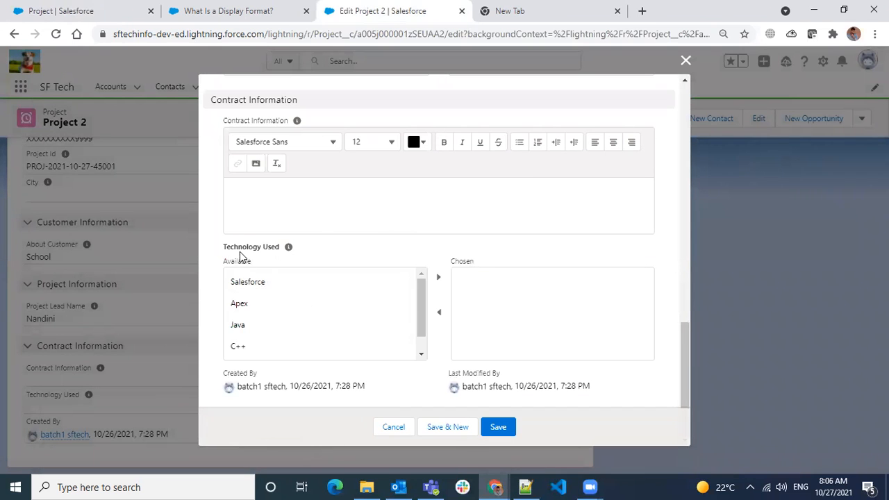
drag(243, 247, 326, 262)
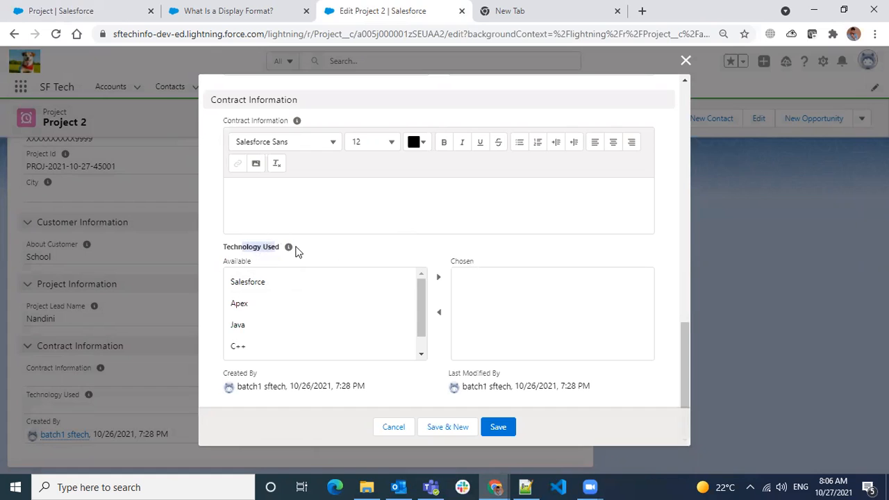
click(303, 287)
click(441, 278)
click(303, 301)
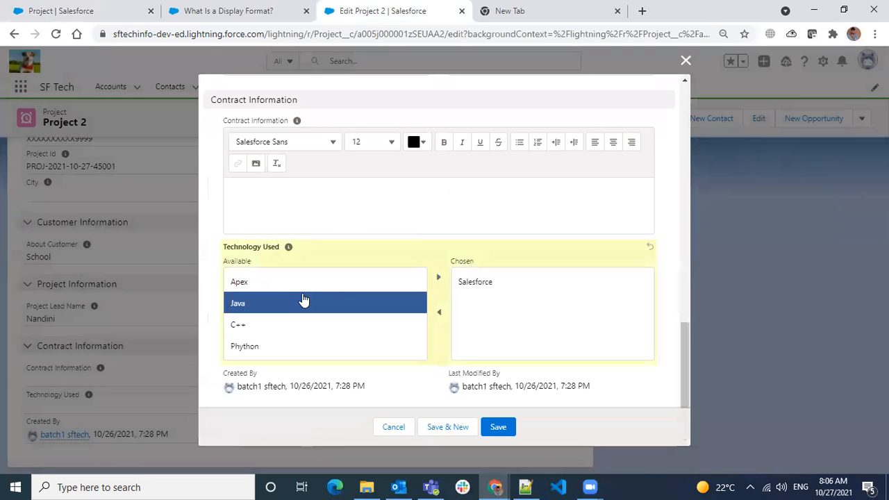
click(318, 284)
click(439, 277)
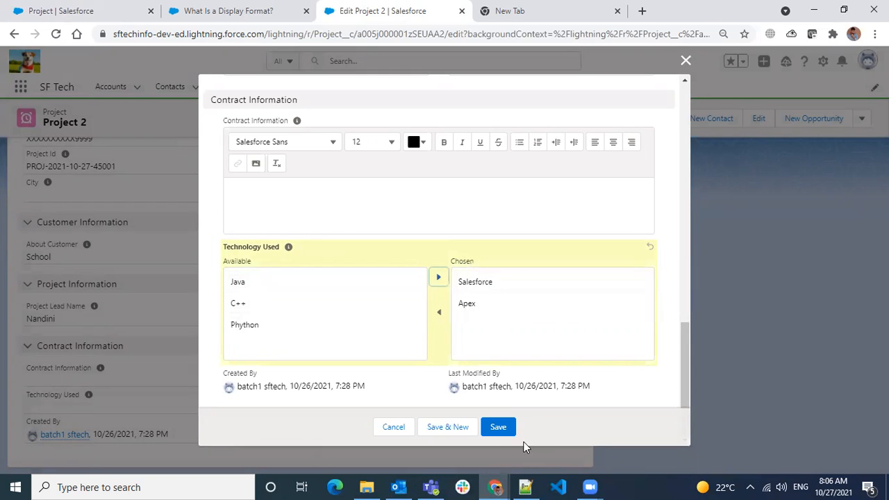
click(501, 427)
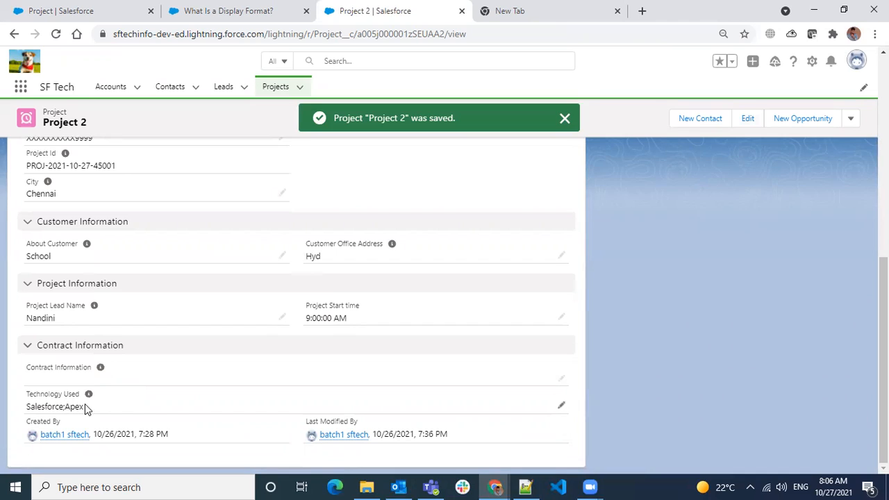
drag(84, 409, 18, 412)
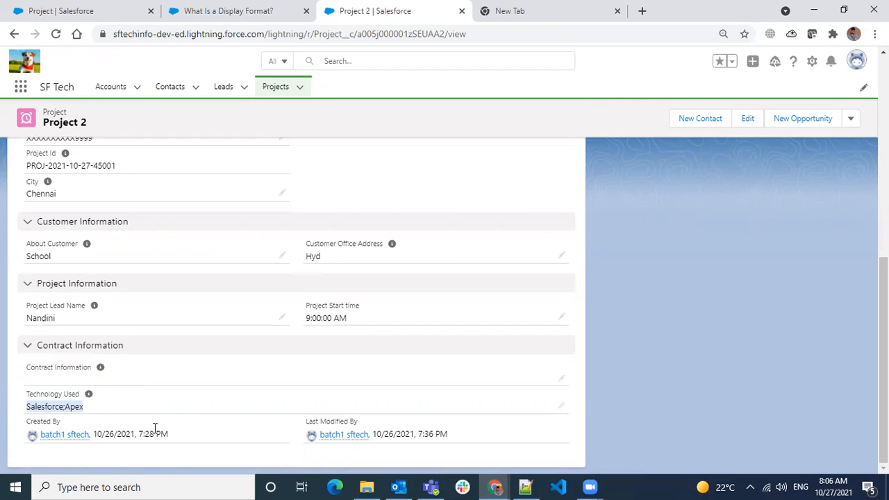
- Inline-edit Technology Used to remove Salesforce and save it
click(64, 409)
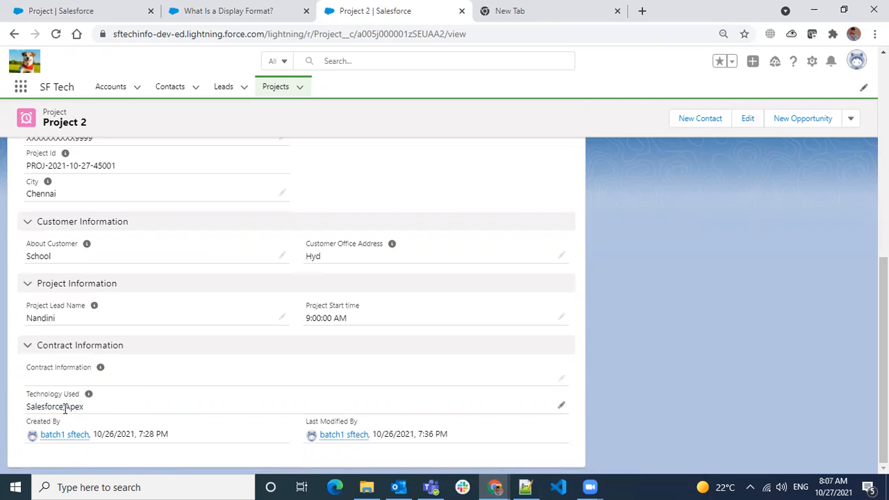
click(561, 407)
scroll(417, 330, down, 2)
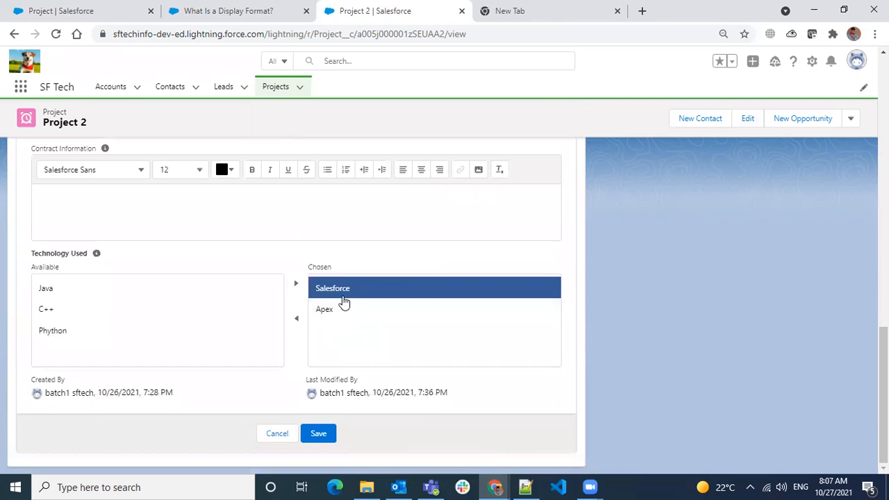
click(297, 321)
click(318, 433)
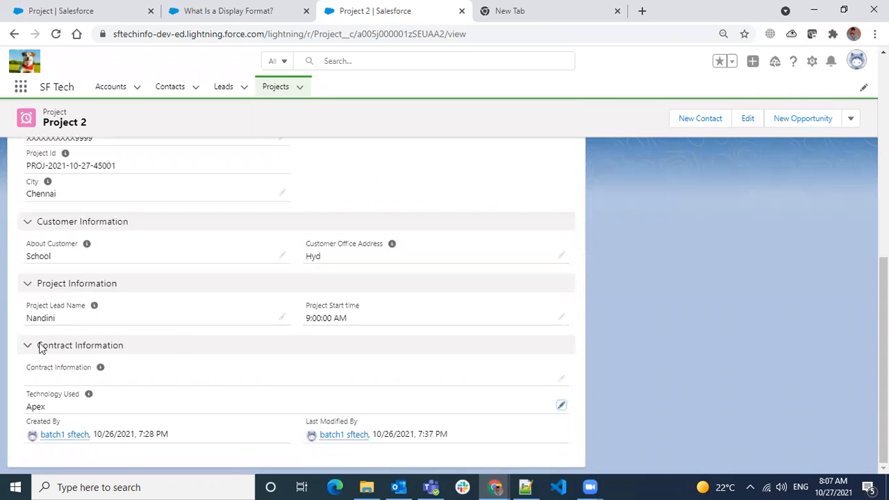
drag(45, 194, 57, 195)
- Add Salesforce, Java, C++ and Phython to Chosen technologies and save the full list
click(561, 404)
scroll(180, 331, down, 2)
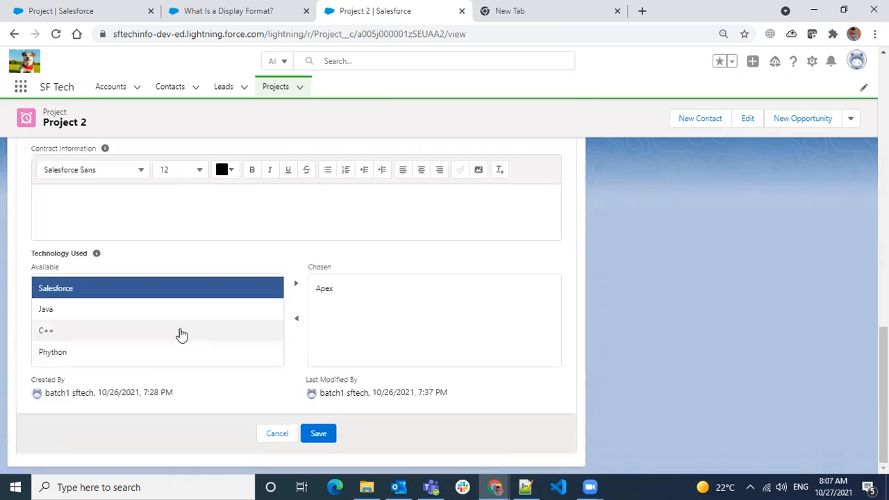
click(141, 330)
ctrl+click(146, 295)
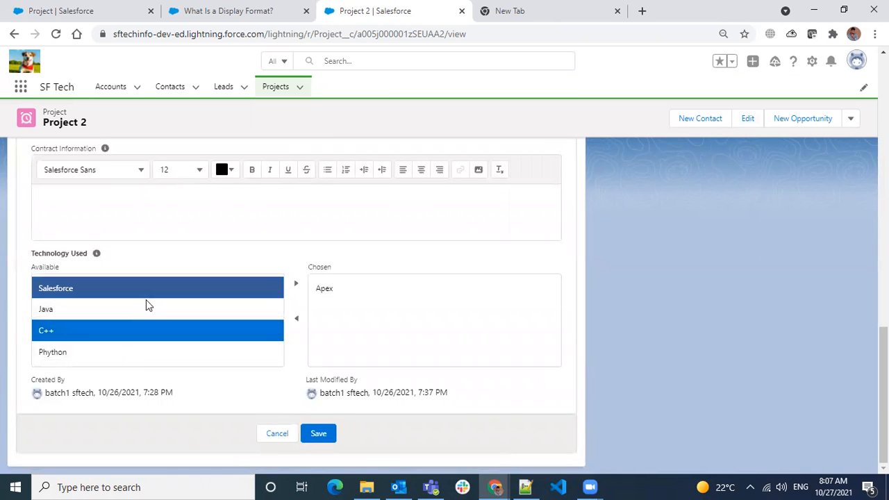
ctrl+click(145, 310)
ctrl+click(152, 355)
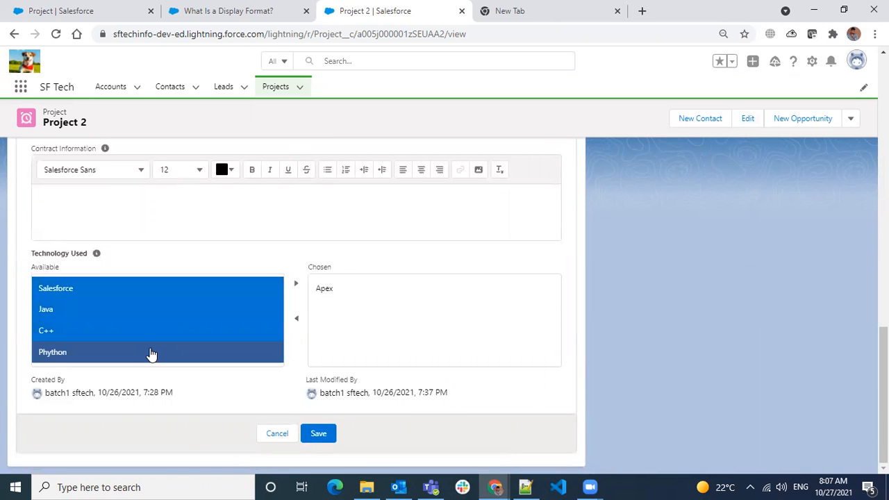
click(296, 284)
click(323, 435)
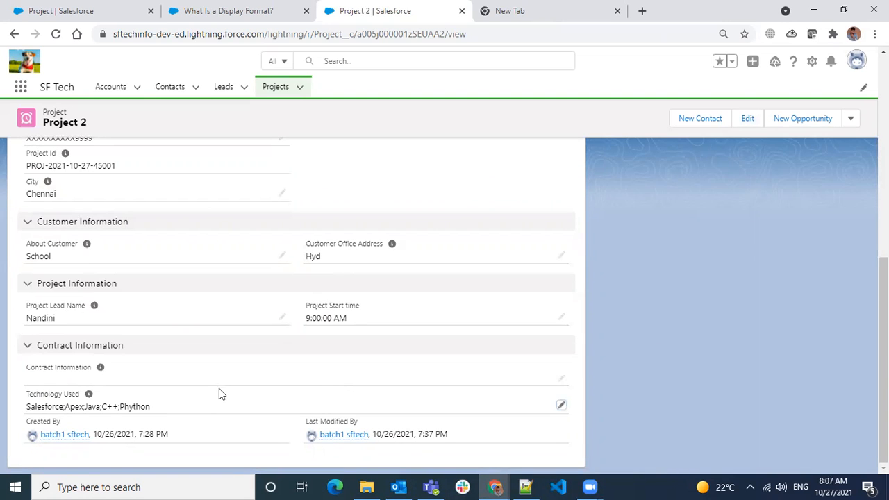
drag(46, 409, 143, 410)
scroll(272, 348, up, 6)
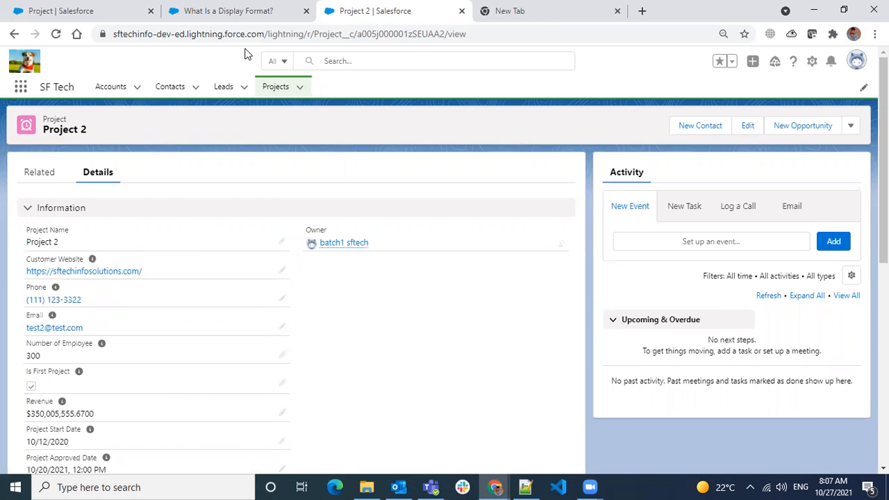
- Close the display format help page and start a new Picklist field on Project
click(243, 13)
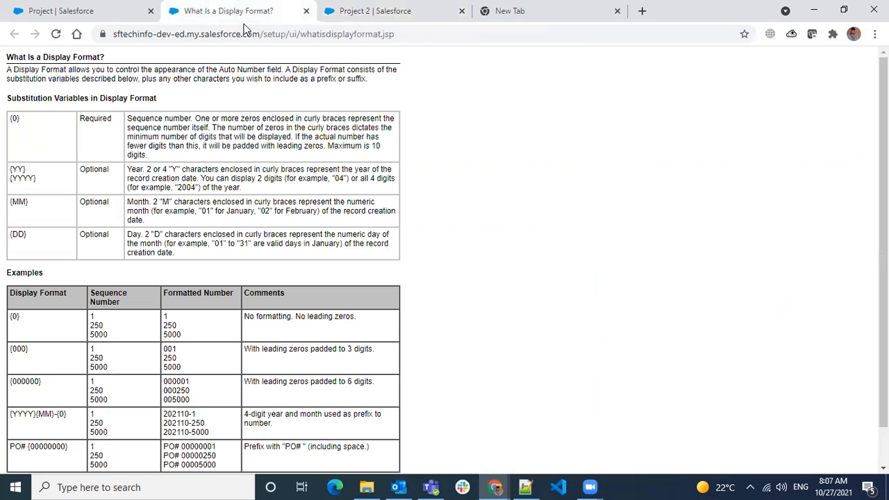
click(306, 13)
click(74, 14)
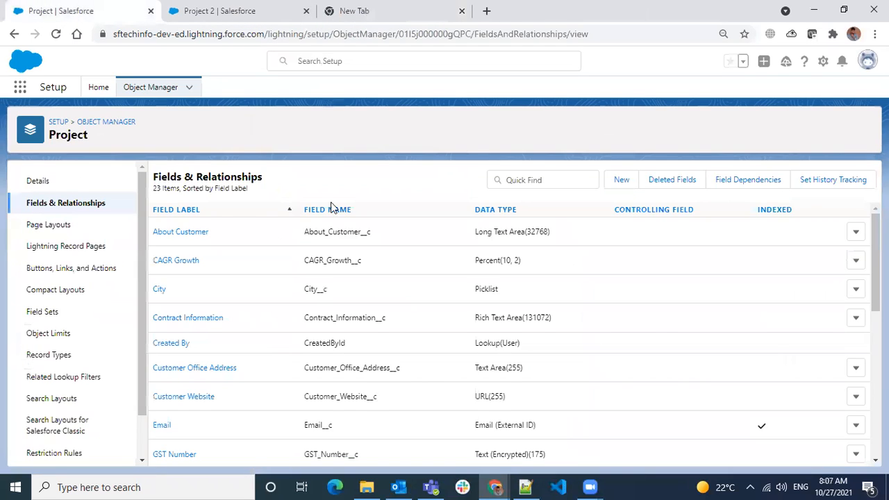
click(622, 178)
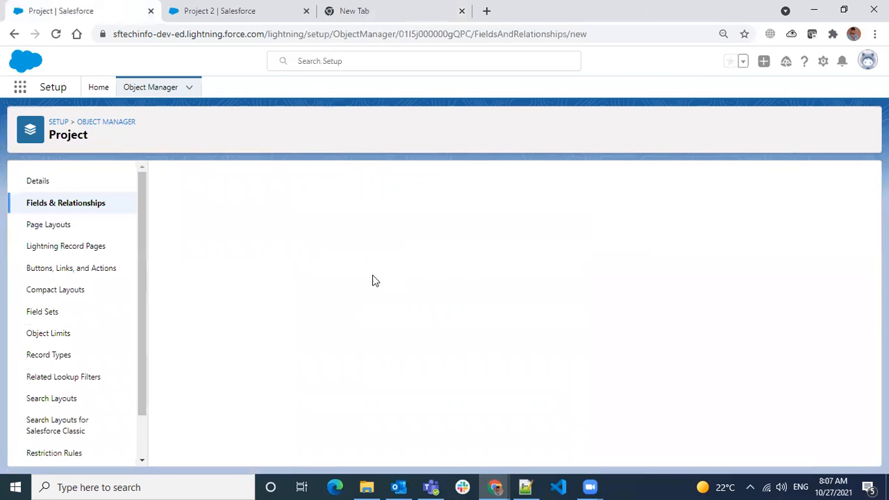
scroll(298, 386, down, 5)
scroll(300, 386, down, 2)
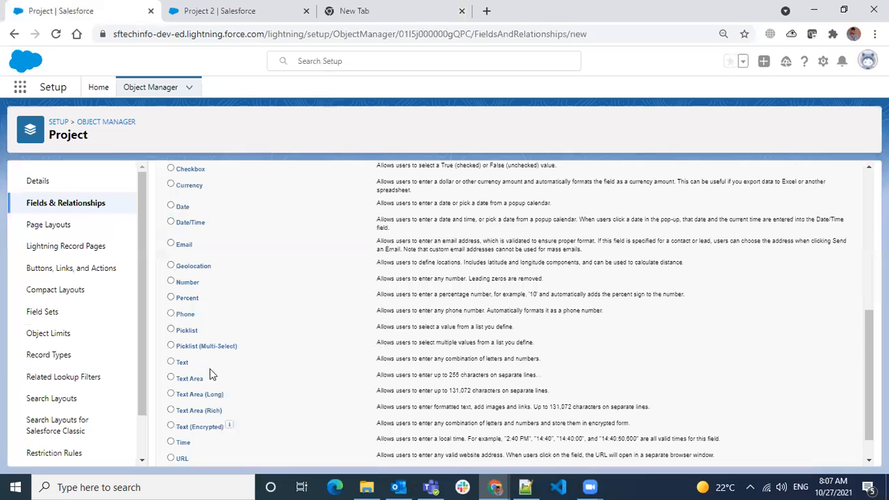
click(174, 331)
scroll(208, 353, up, 7)
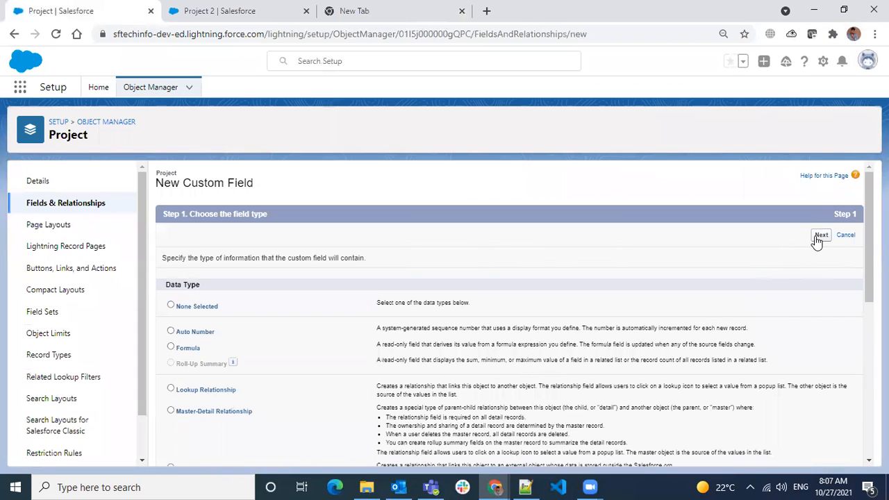
click(819, 236)
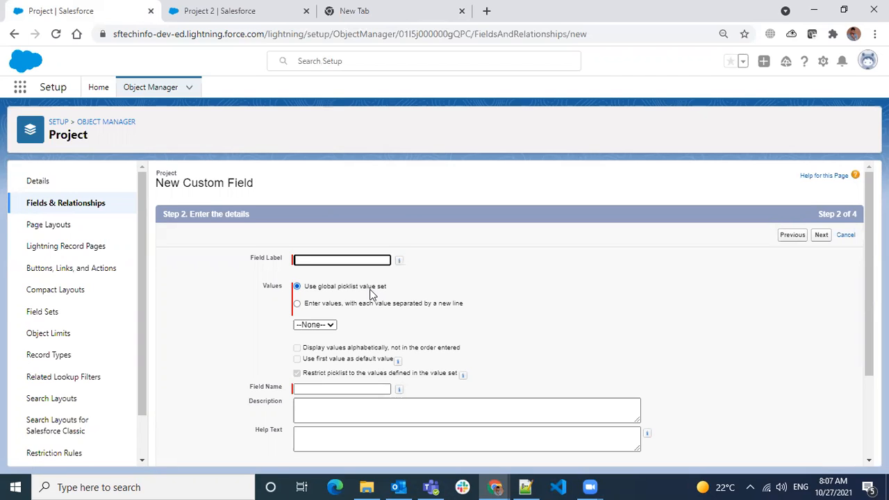
- Find the global value set list empty and leave the wizard for Fields & Relationships
click(327, 327)
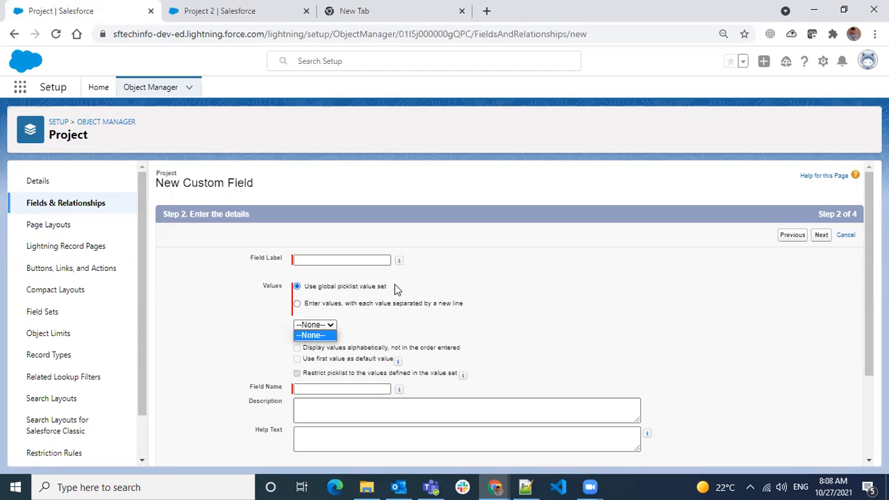
click(378, 317)
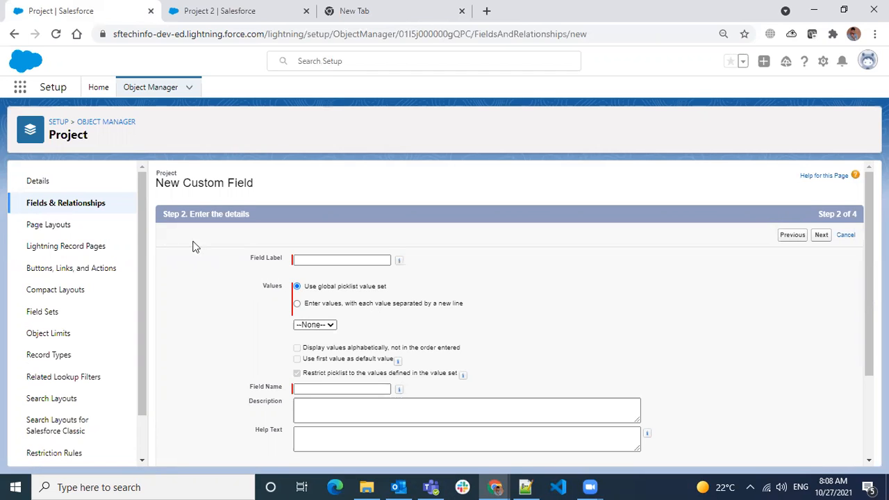
click(85, 207)
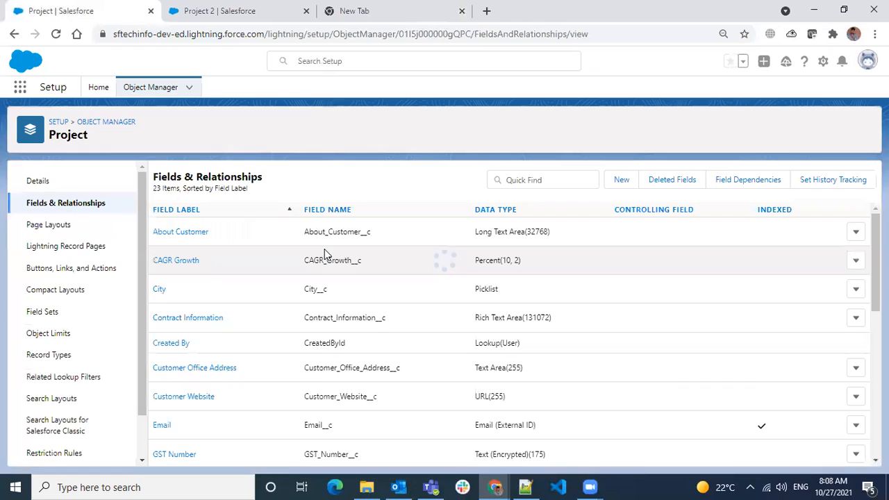
- Filter fields by 'city', open the City field, and review its values Chennai, Delhi, Hyderabad, Pune
click(544, 180)
text(city)
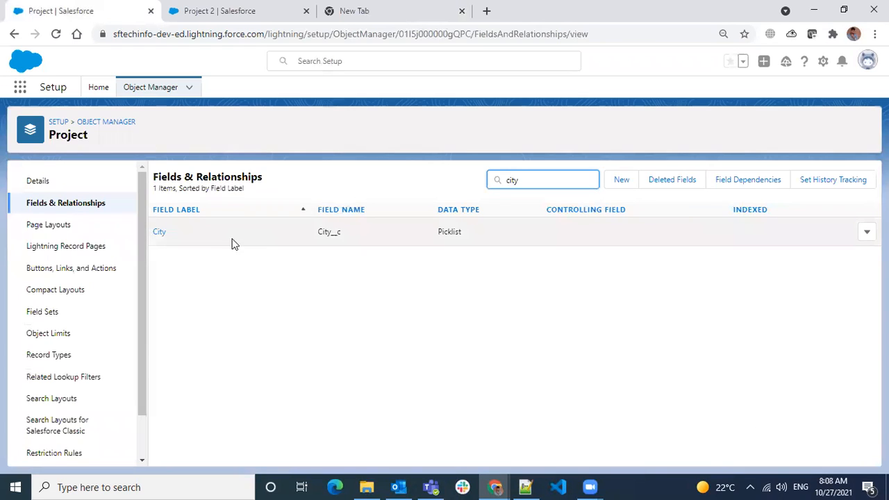
click(159, 233)
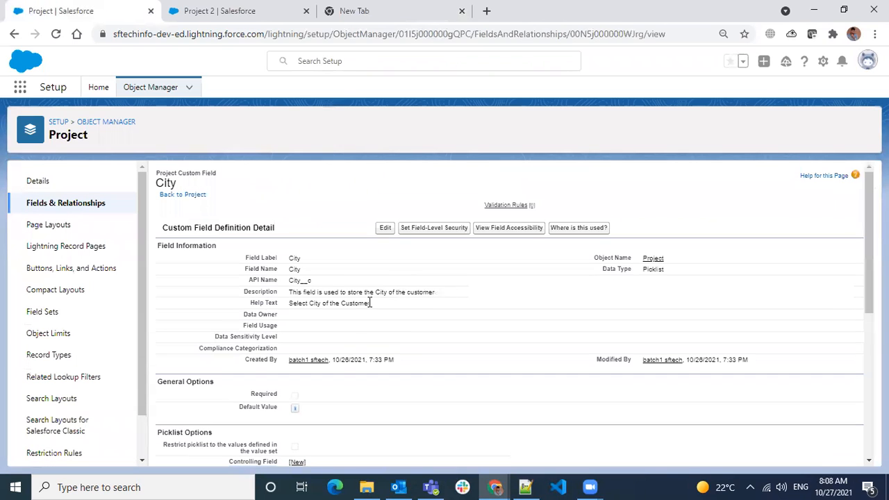
scroll(417, 307, down, 5)
scroll(371, 305, up, 2)
scroll(375, 240, up, 3)
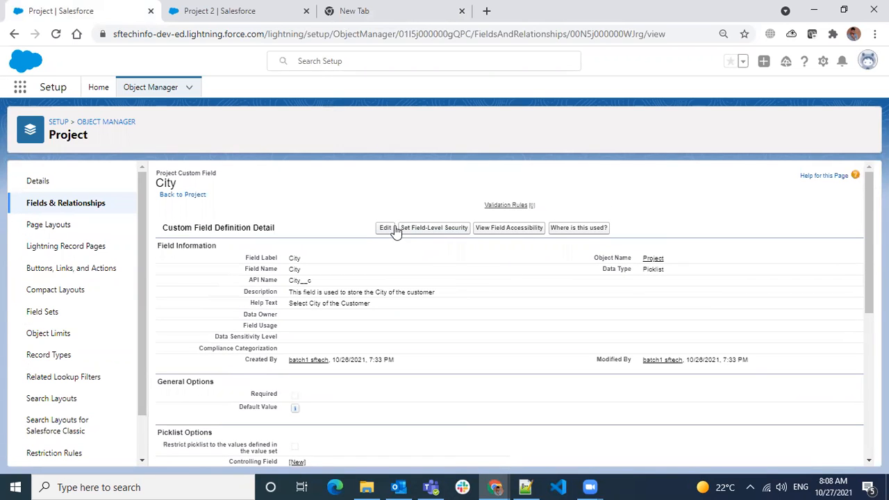
scroll(334, 293, down, 5)
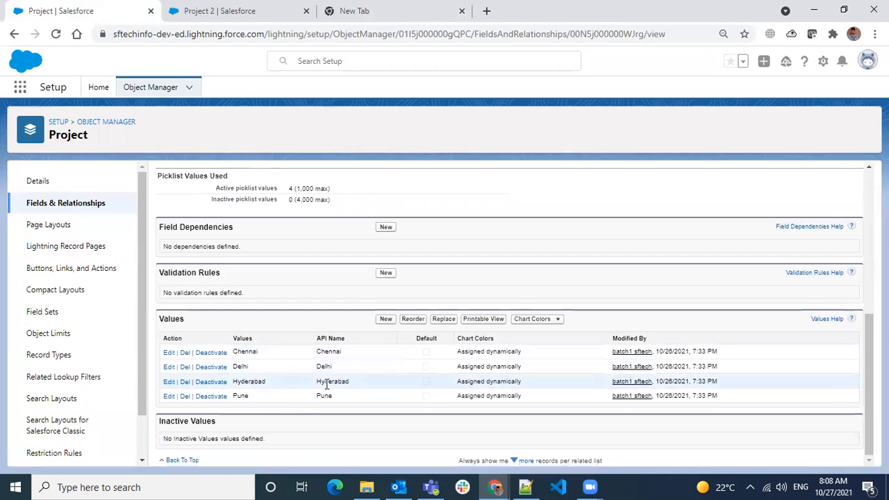
scroll(347, 388, up, 6)
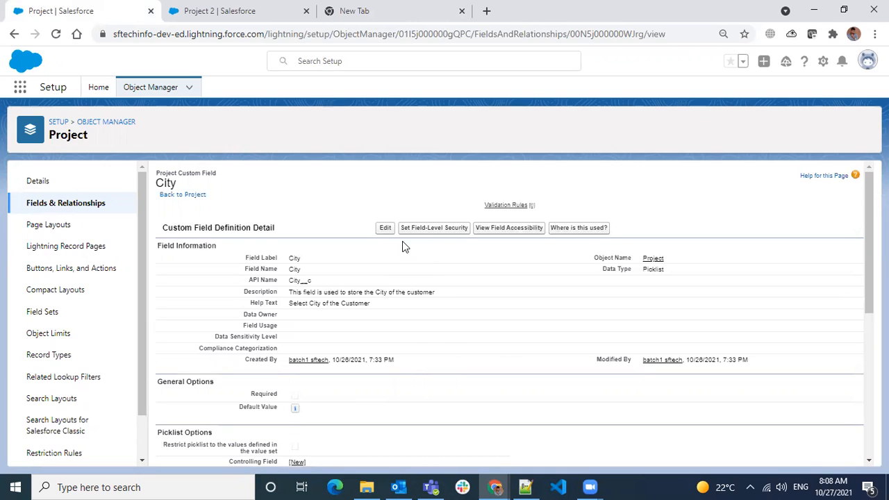
scroll(402, 247, down, 5)
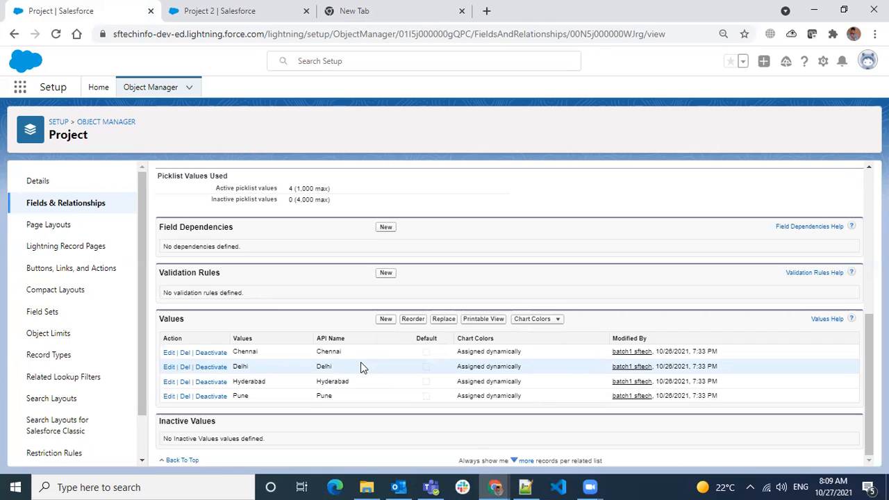
scroll(360, 361, up, 5)
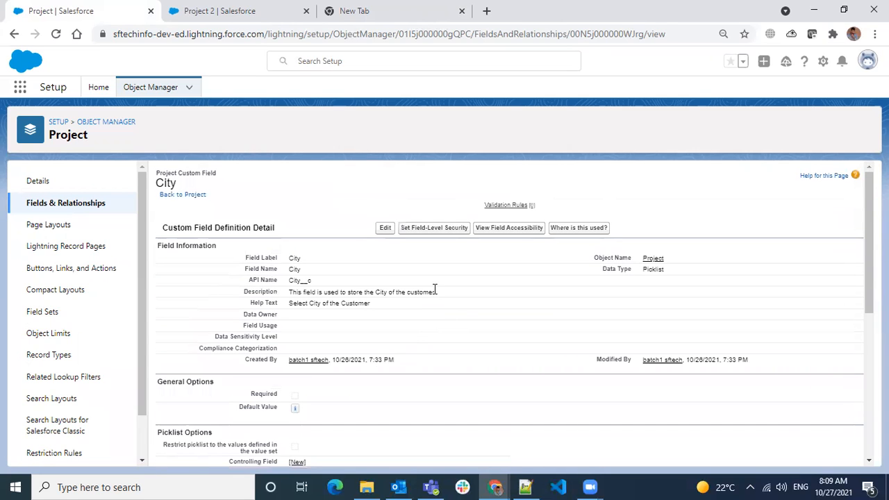
- Edit City, tick 'Restrict picklist to the values defined in the value set', and save
click(385, 227)
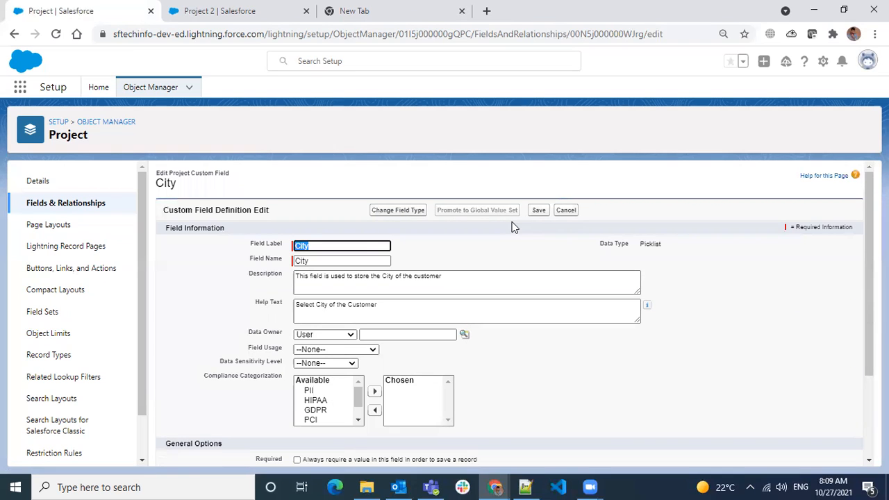
scroll(514, 226, down, 3)
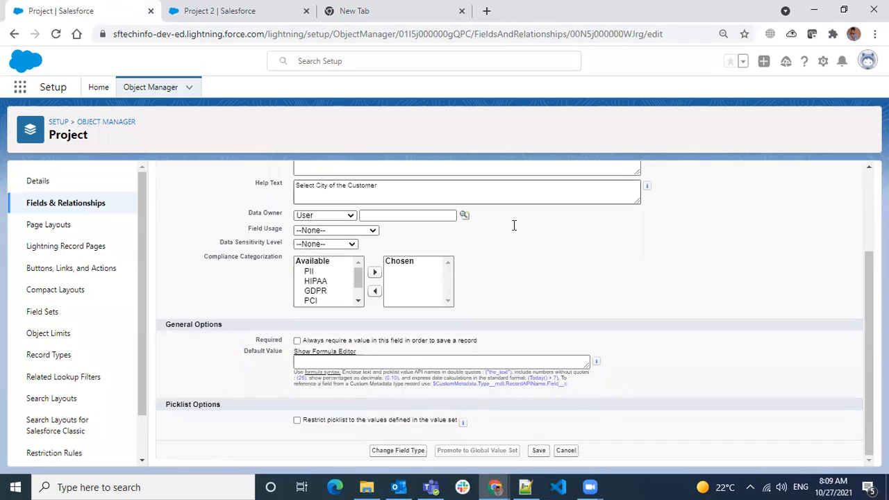
scroll(458, 273, up, 2)
scroll(458, 273, down, 2)
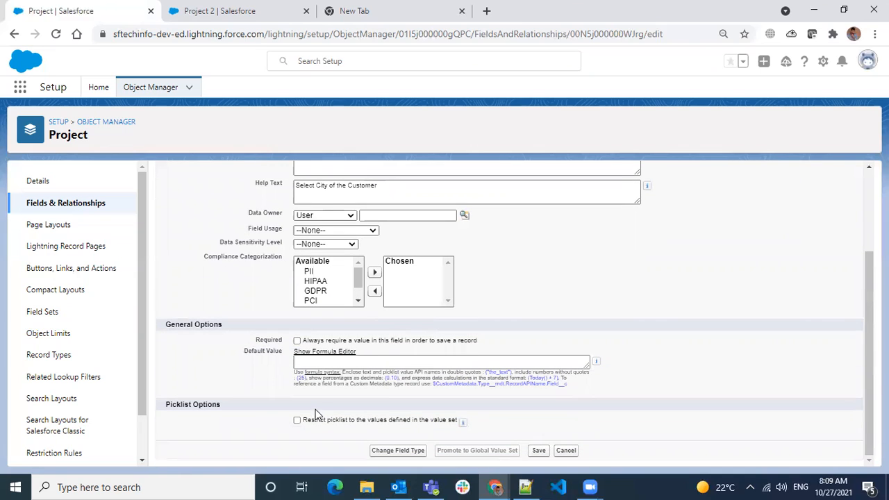
click(298, 420)
scroll(472, 348, up, 2)
click(539, 210)
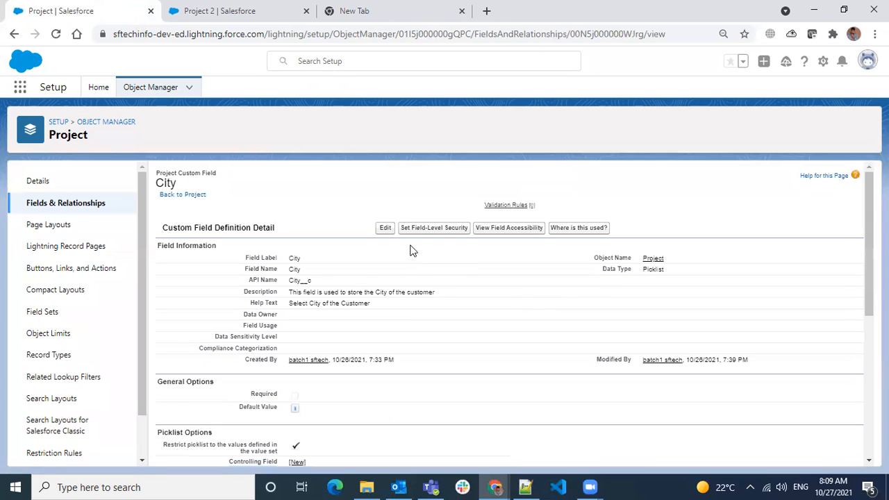
- Promote City's values to a new global value set labelled City, keeping the auto-filled Name
click(385, 230)
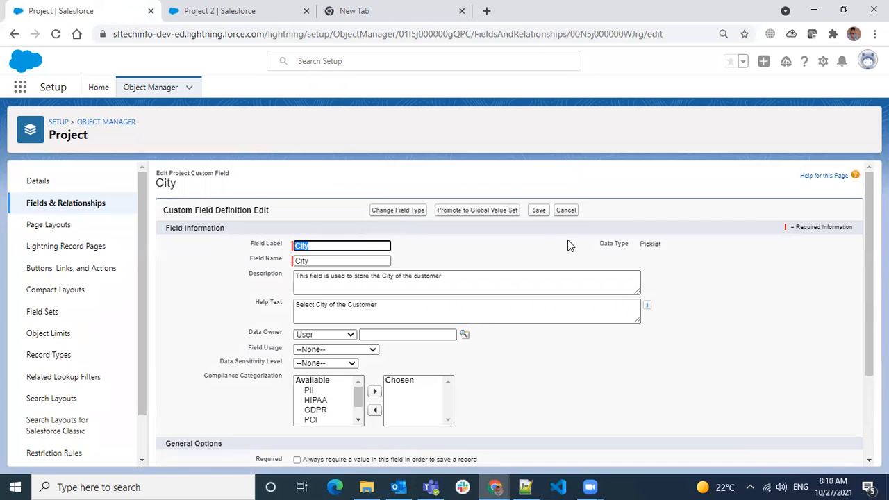
scroll(466, 290, down, 1)
scroll(466, 290, down, 2)
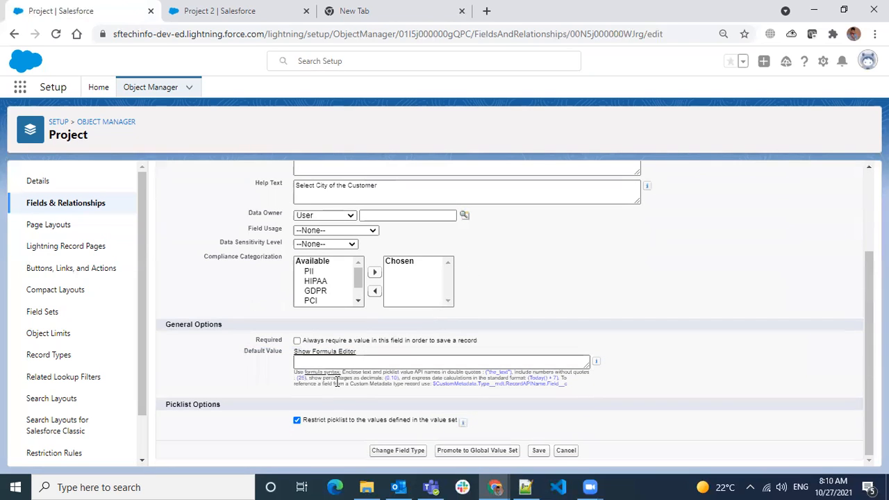
scroll(417, 301, up, 2)
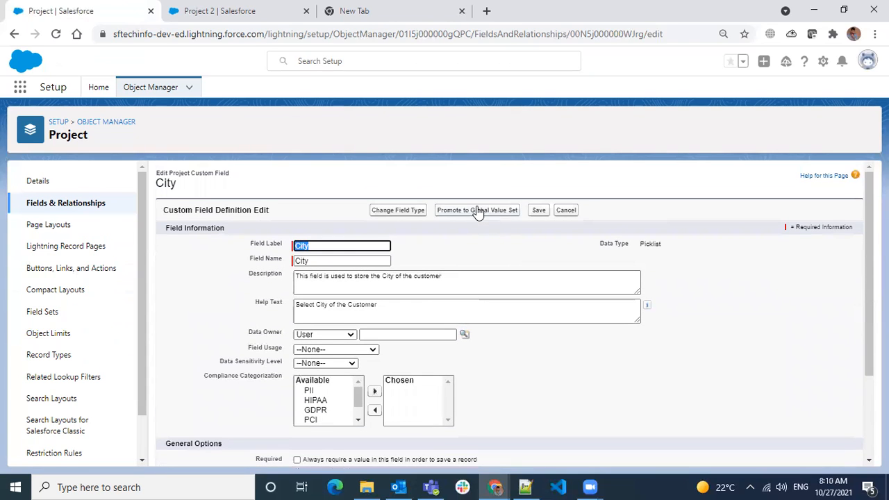
click(477, 211)
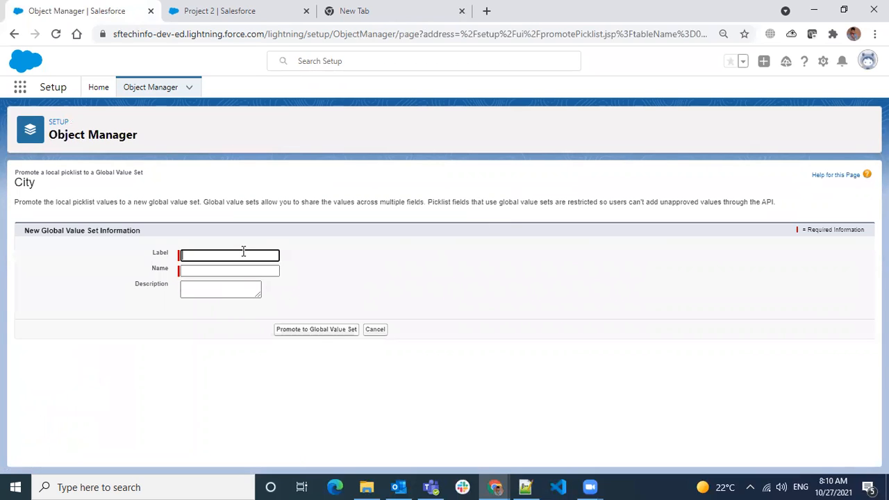
text(City)
click(207, 269)
click(222, 288)
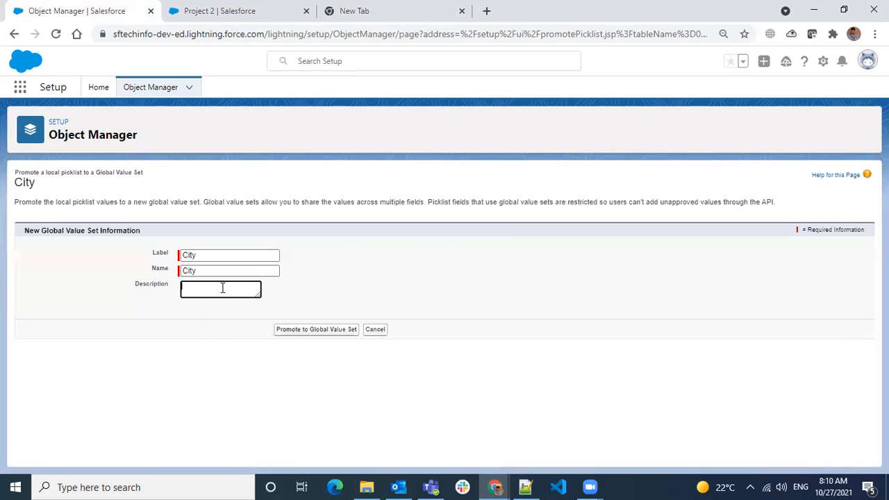
click(303, 330)
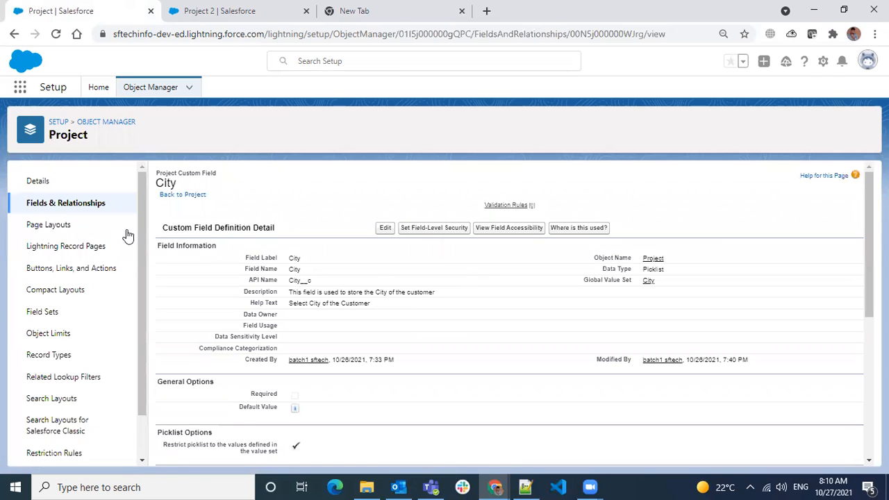
- Start a new Picklist custom field on the Project object
click(82, 209)
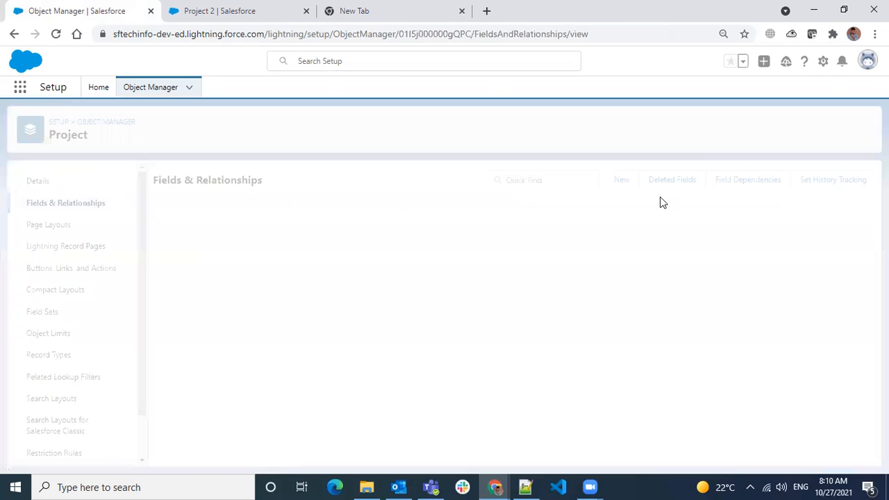
click(625, 183)
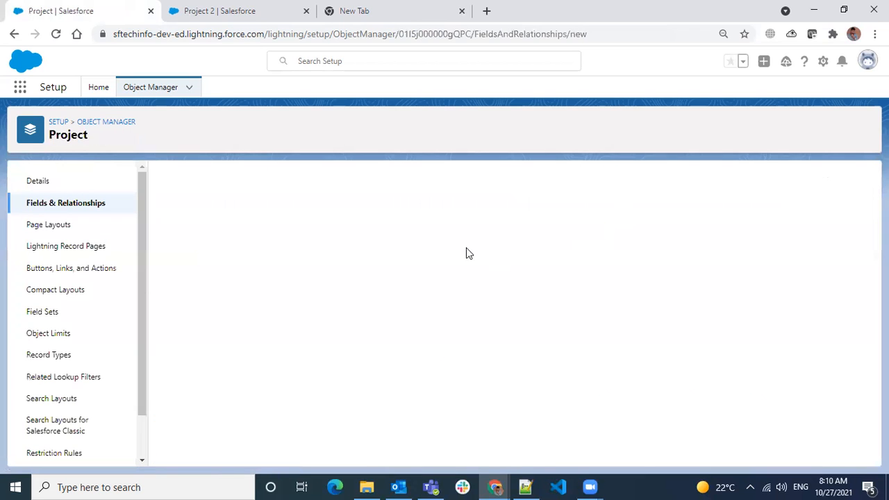
scroll(258, 366, down, 10)
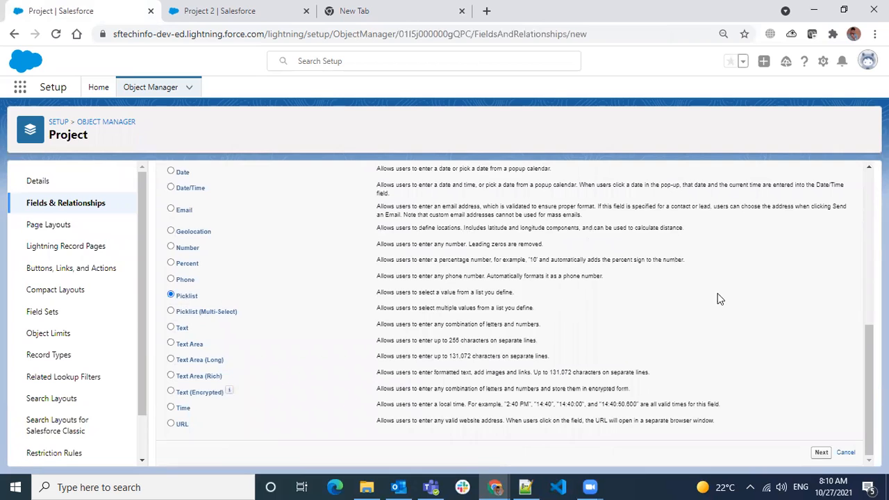
scroll(718, 297, up, 10)
click(820, 236)
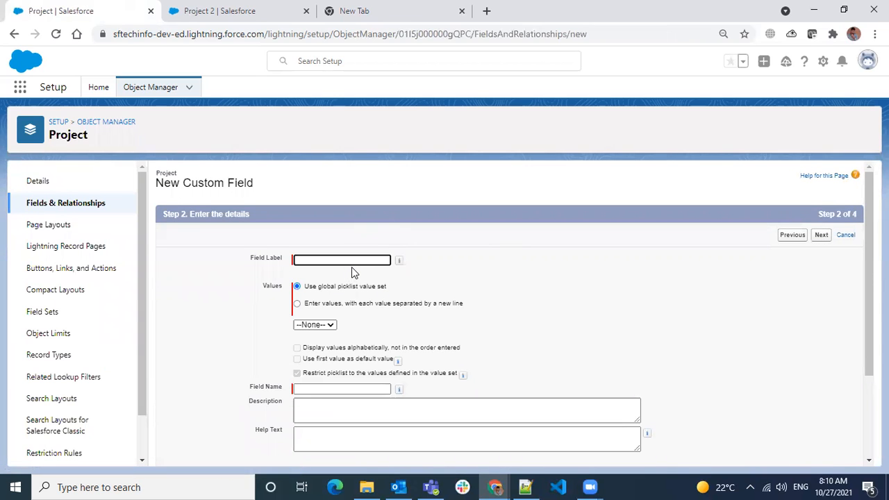
- Label the field 'Office City' and base its values on the City global value set
text(Off)
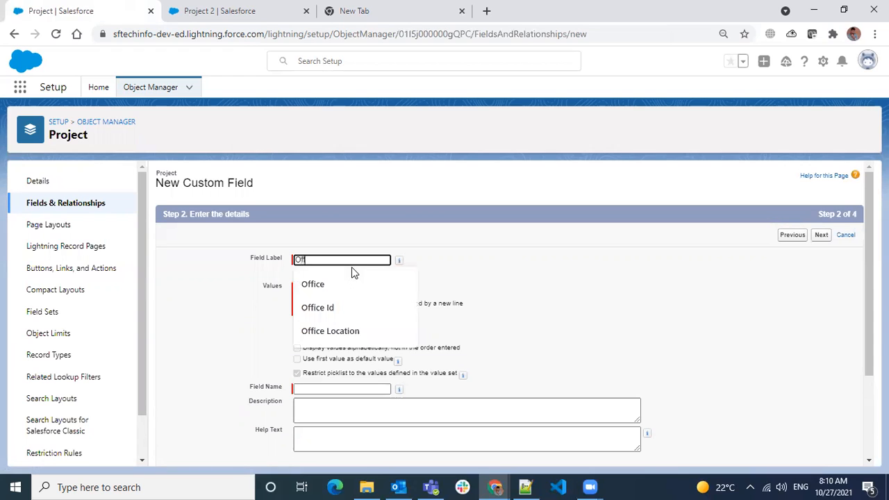
text(ice Cit)
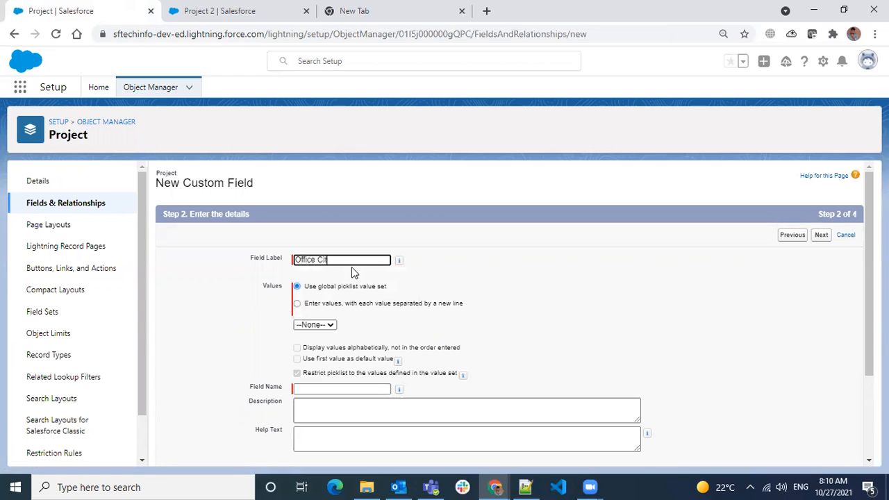
text(y)
click(314, 324)
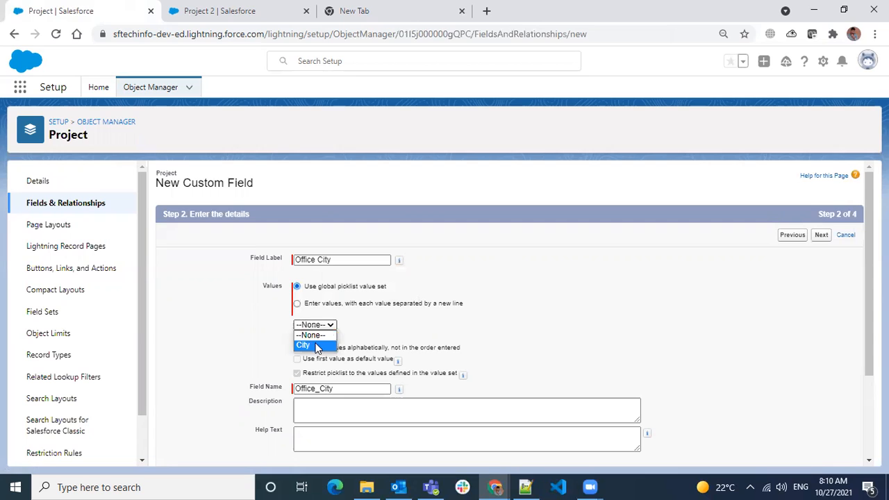
click(314, 345)
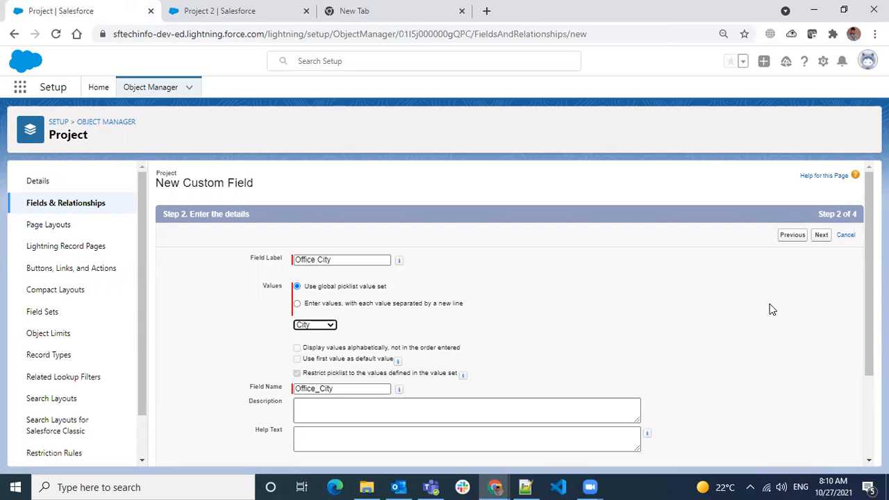
click(822, 236)
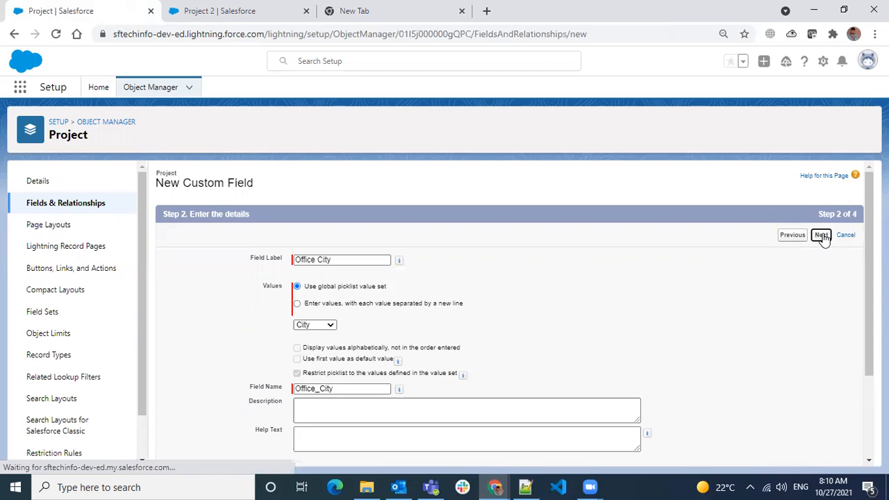